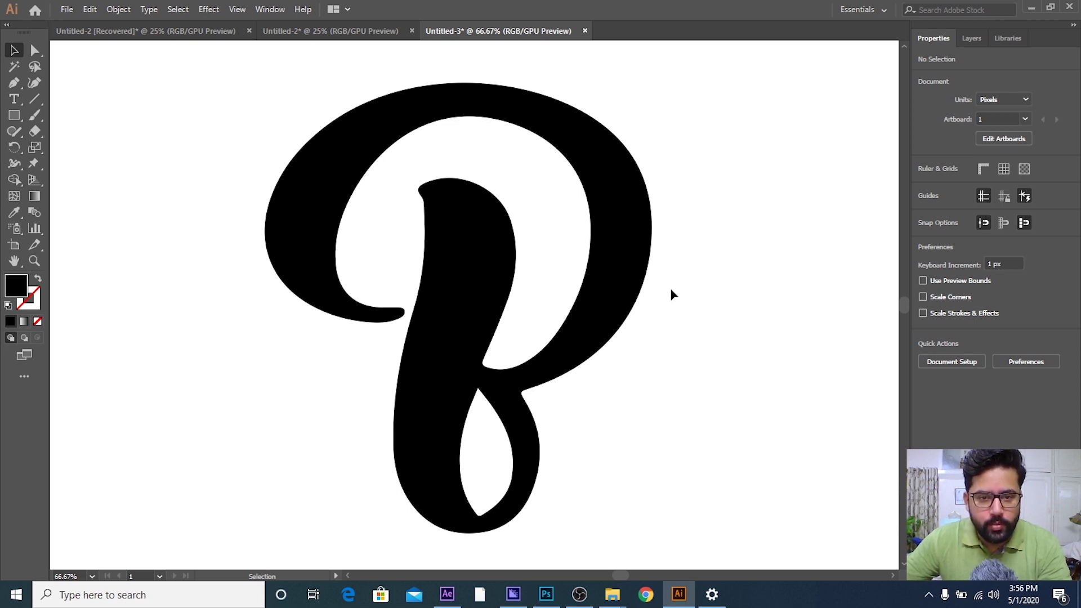
- Select the whole P compound path and lock it with Ctrl+2
scroll(672, 294, down, 1)
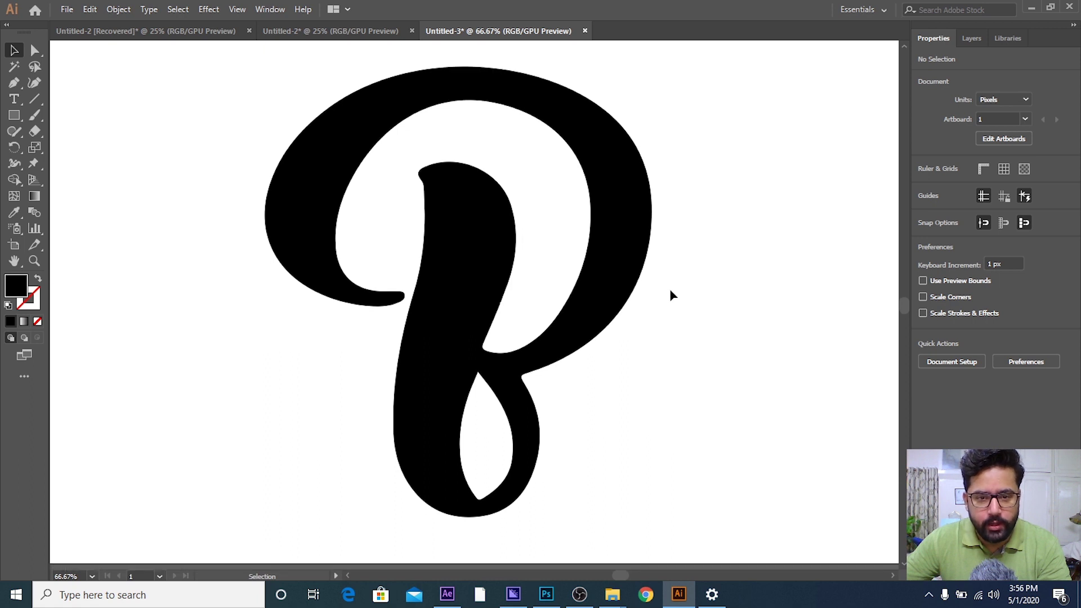
scroll(672, 295, up, 1)
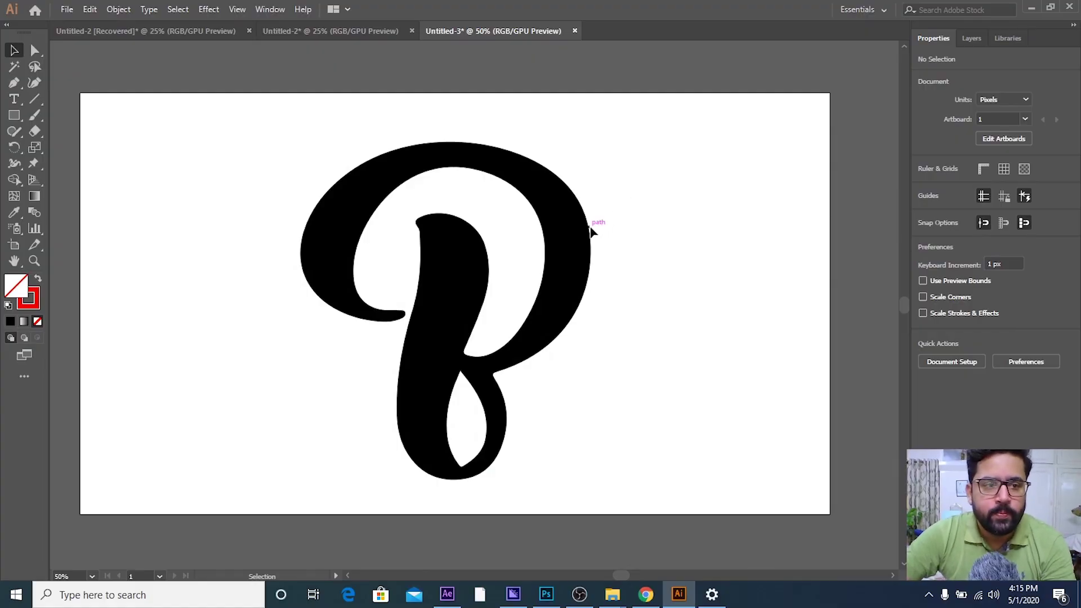
scroll(617, 254, down, 1)
scroll(580, 263, up, 1)
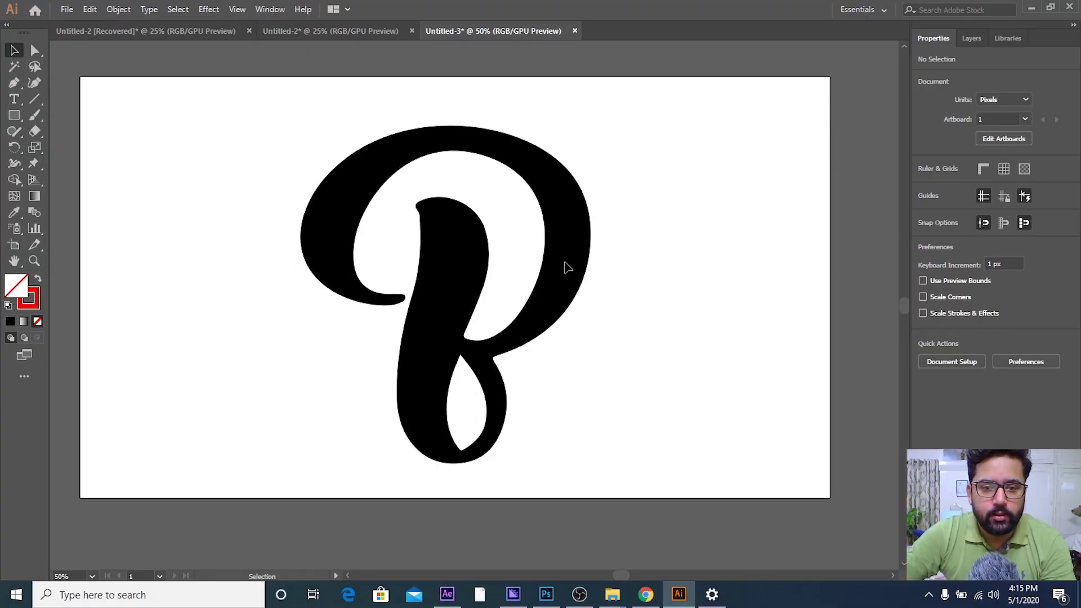
click(586, 256)
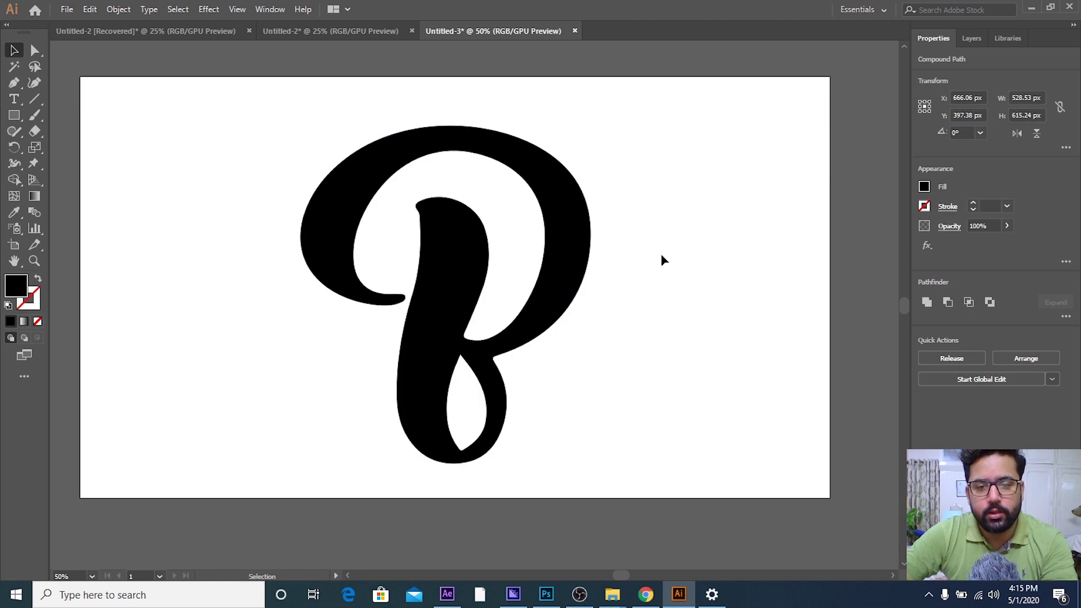
click(640, 264)
click(582, 265)
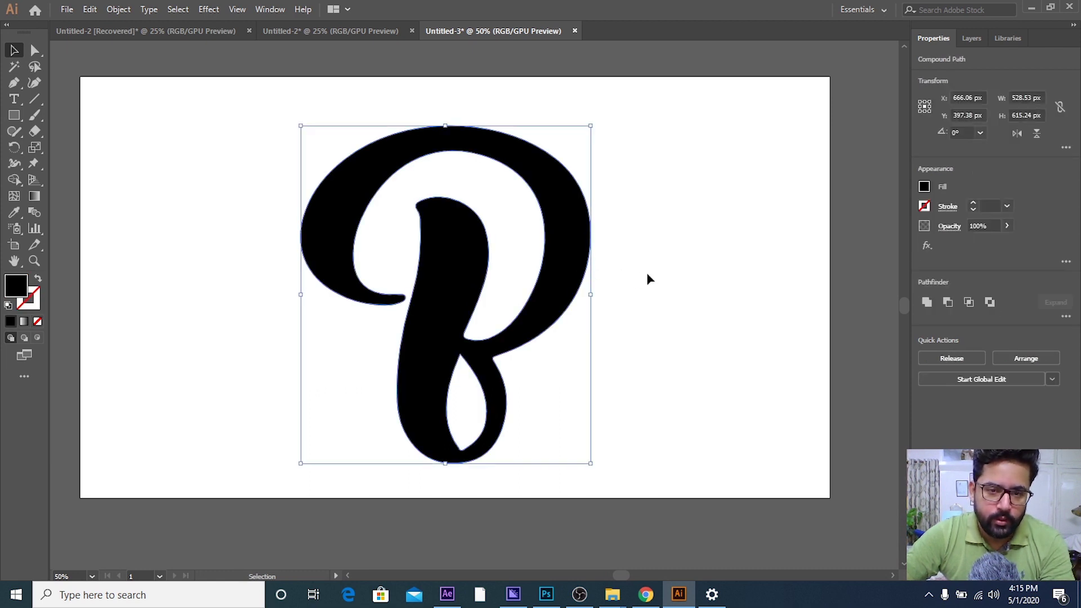
key(ctrl+2)
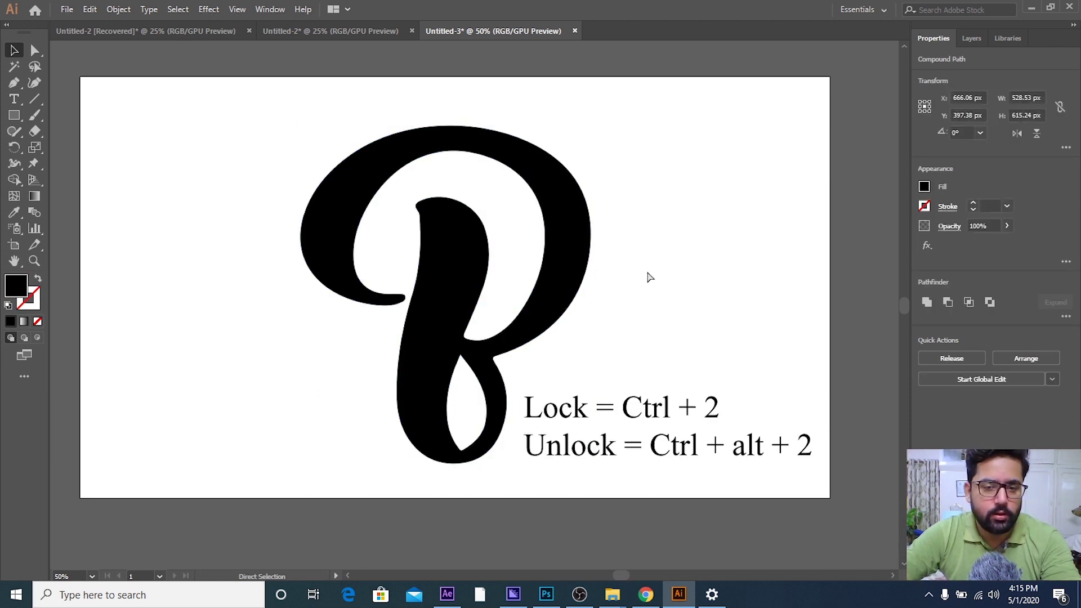
- Pick the Pen tool with fill set to none and a red 1 pt stroke
scroll(567, 275, up, 1)
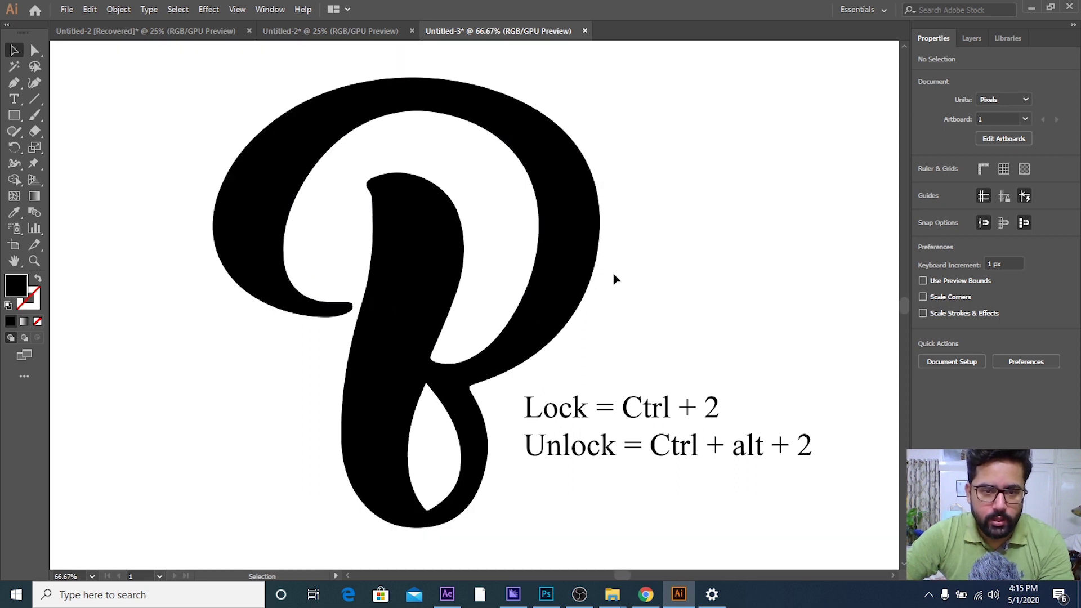
scroll(616, 278, left, 1)
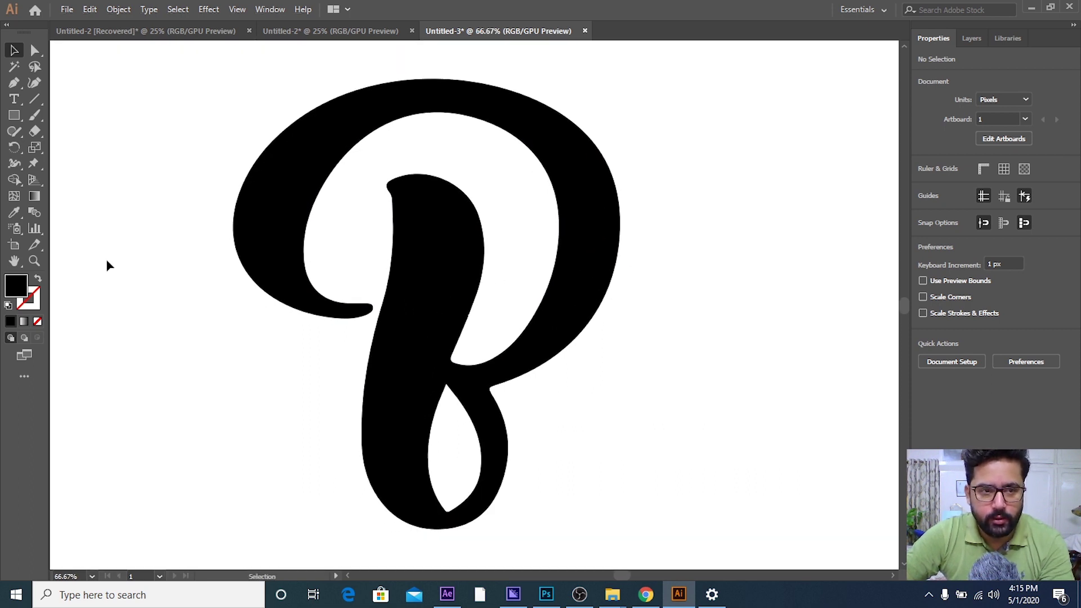
click(14, 85)
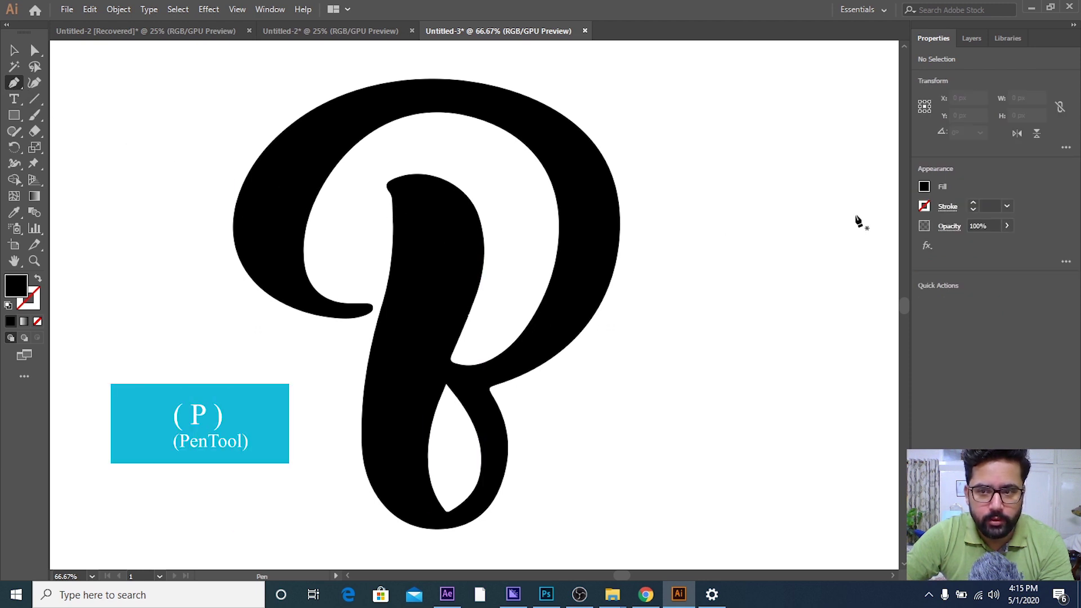
click(924, 187)
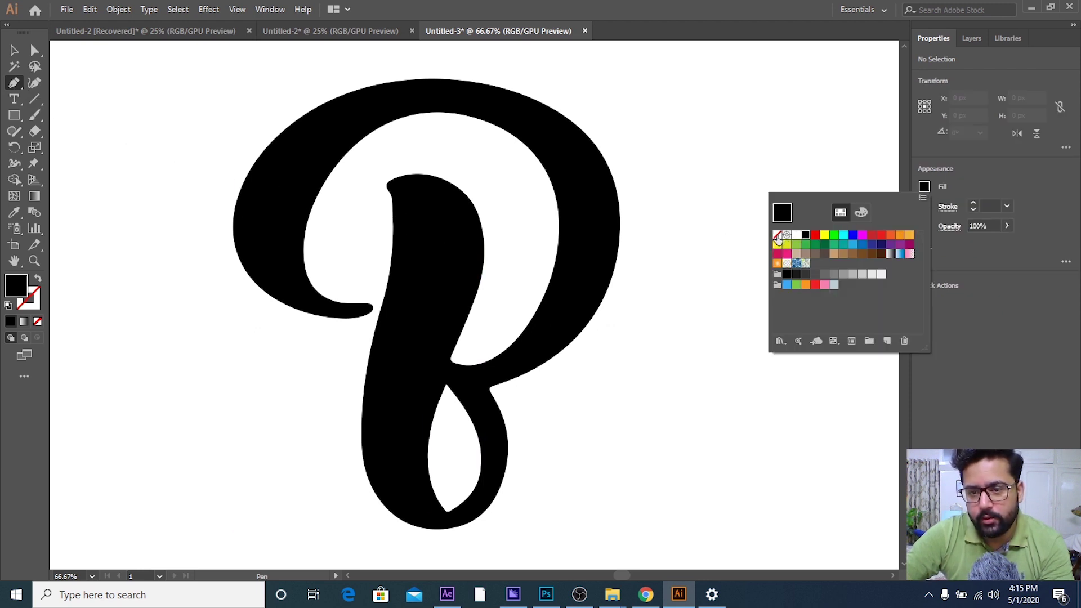
click(778, 234)
click(925, 206)
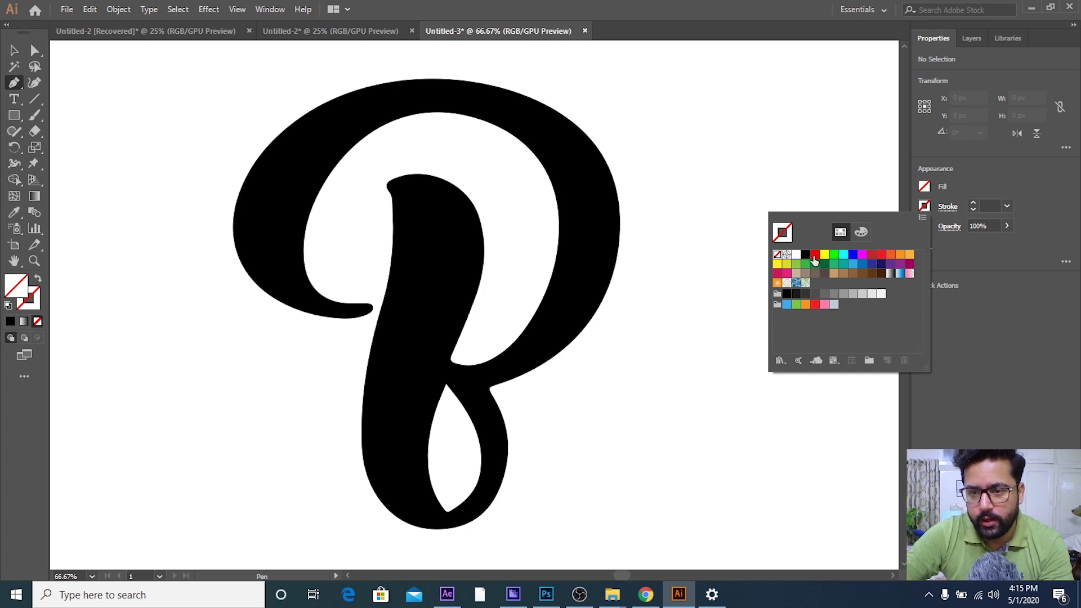
click(815, 255)
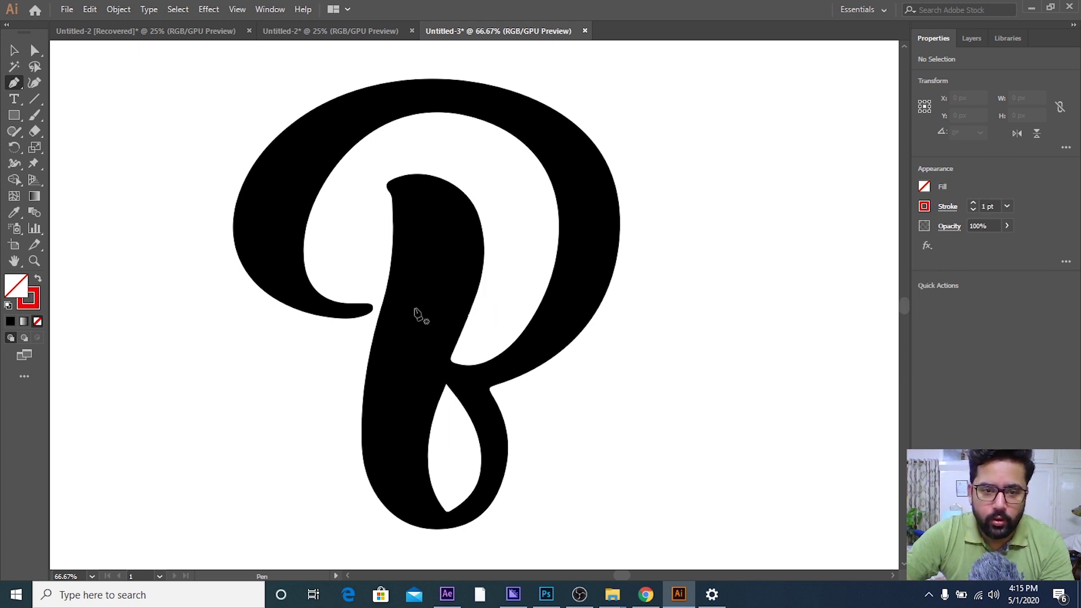
drag(417, 315, 499, 290)
scroll(498, 290, up, 1)
- Discard a false start, then trace from the curl tip to an anchor on its left edge
scroll(483, 296, up, 1)
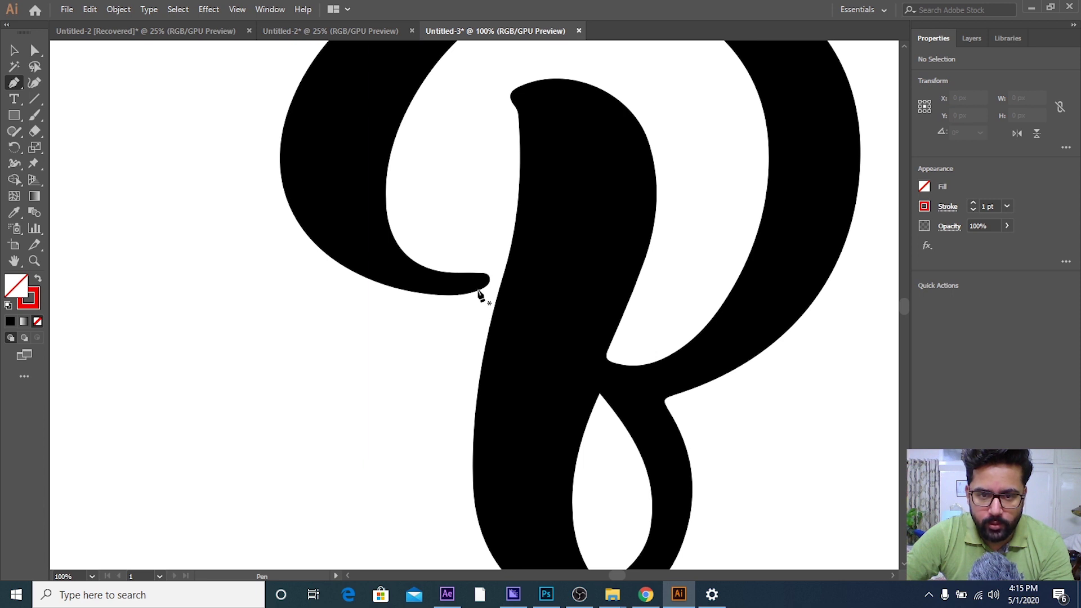
drag(479, 291, 536, 282)
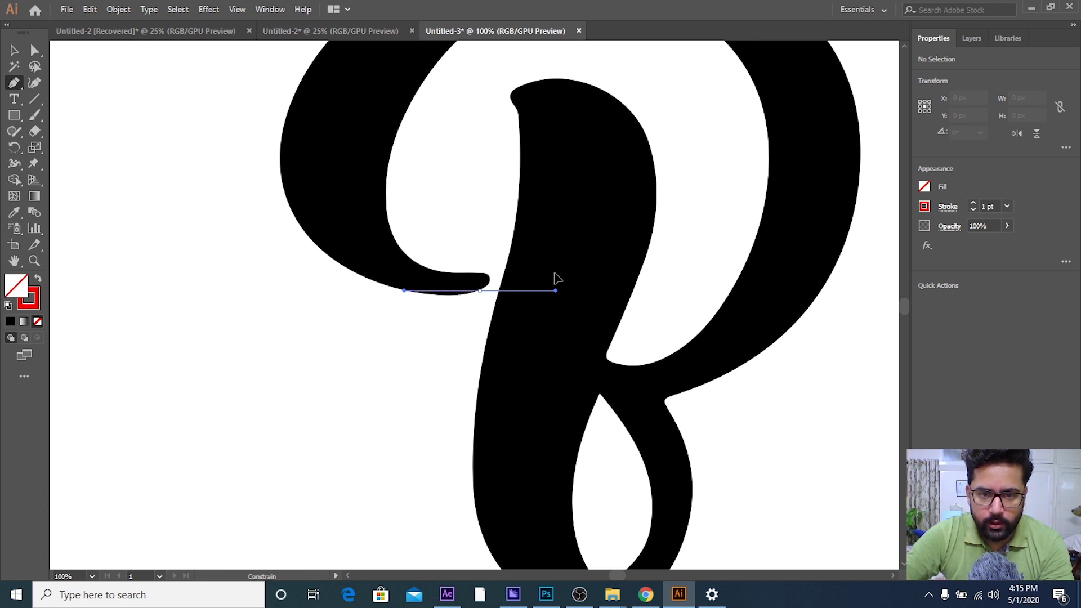
scroll(311, 197, up, 3)
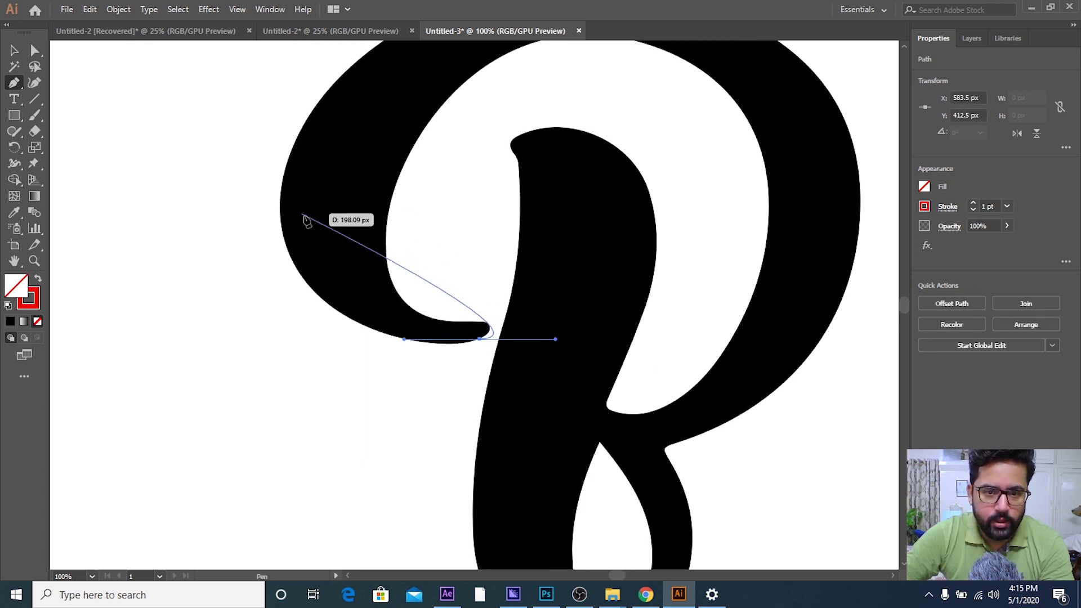
drag(381, 228, 423, 255)
key(Delete)
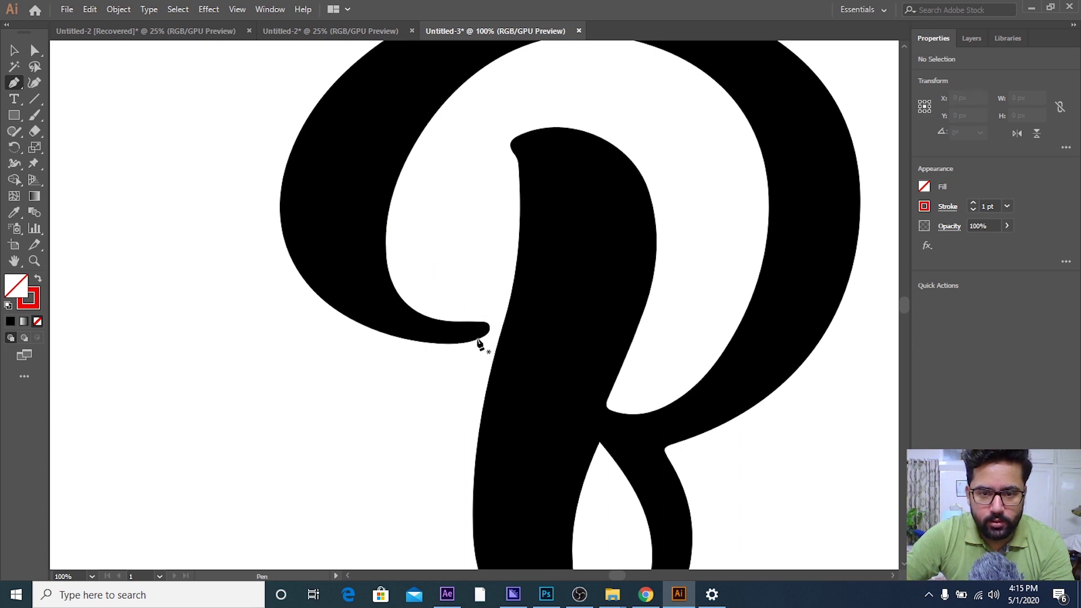
click(480, 345)
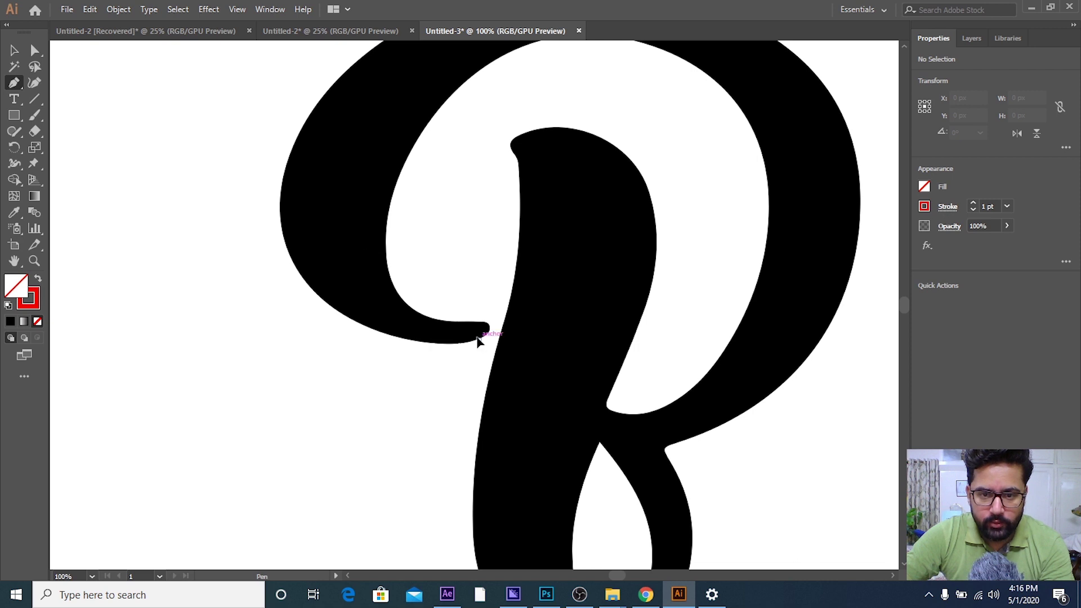
drag(478, 339, 398, 339)
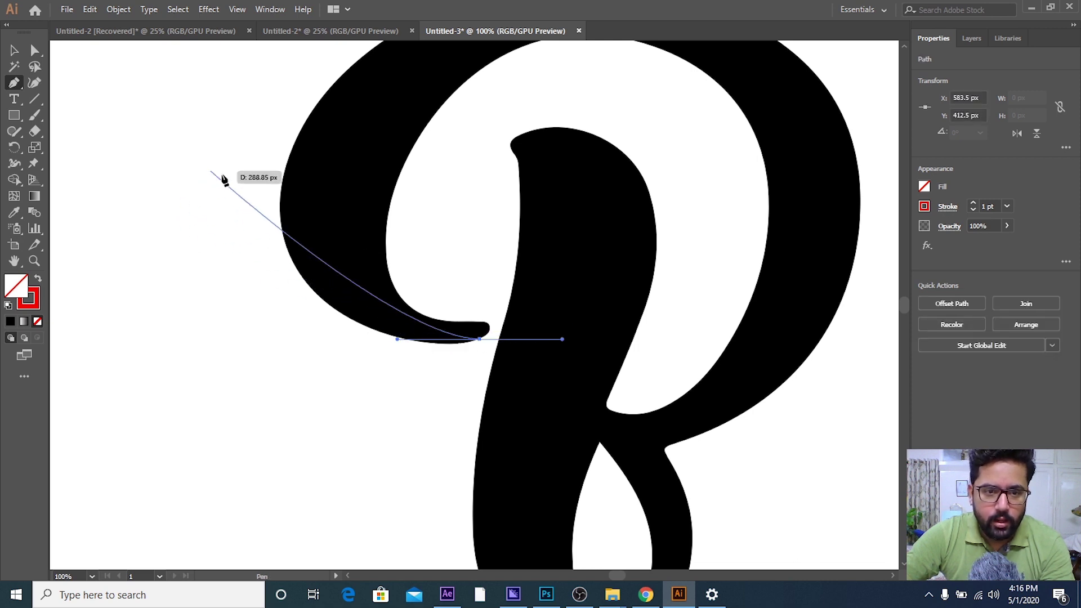
mouse_move(280, 187)
mouse_down()
mouse_move(280, 133)
mouse_move(301, 84)
mouse_up()
- Zoom in and reshape the curve to hug the curl's underside
scroll(310, 66, up, 5)
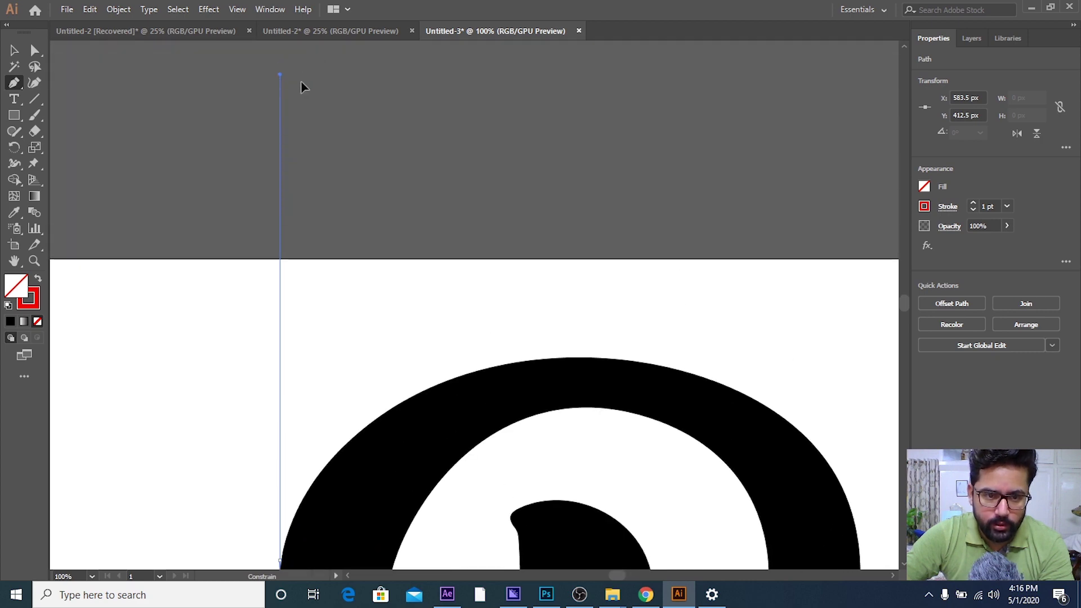
scroll(290, 399, down, 5)
mouse_move(291, 400)
mouse_down()
mouse_move(305, 383)
mouse_move(406, 357)
mouse_move(495, 354)
mouse_up()
key(ctrl+plus)
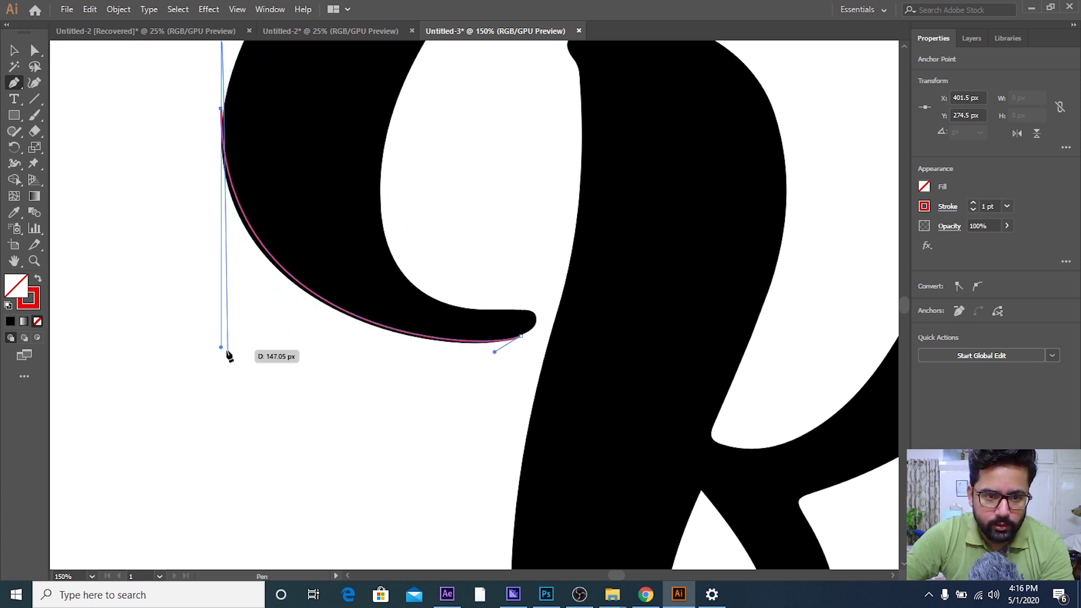
drag(221, 348, 220, 368)
scroll(221, 367, up, 1)
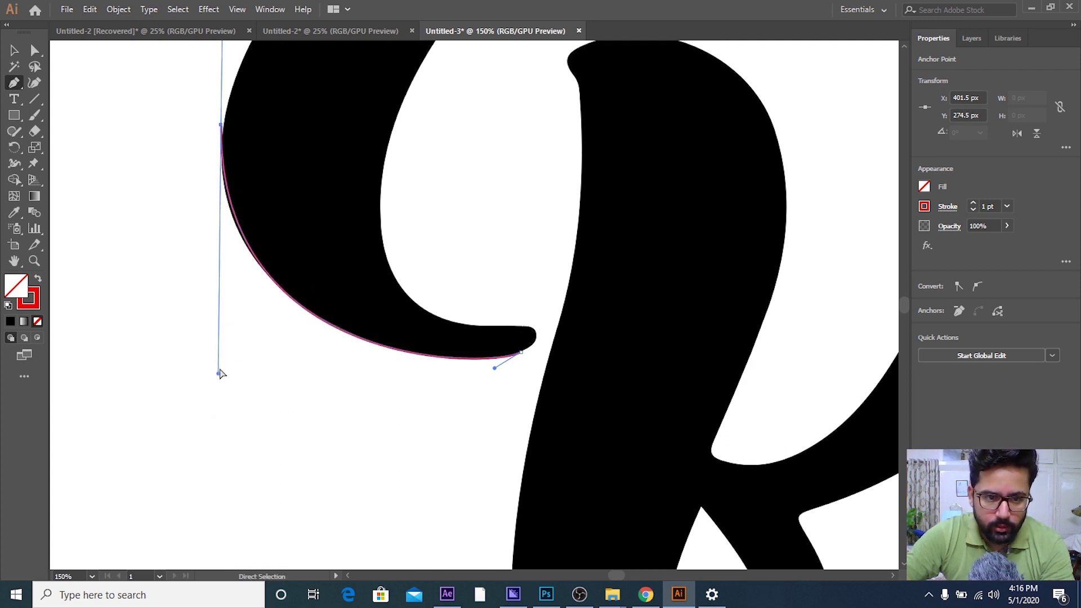
drag(217, 374, 210, 367)
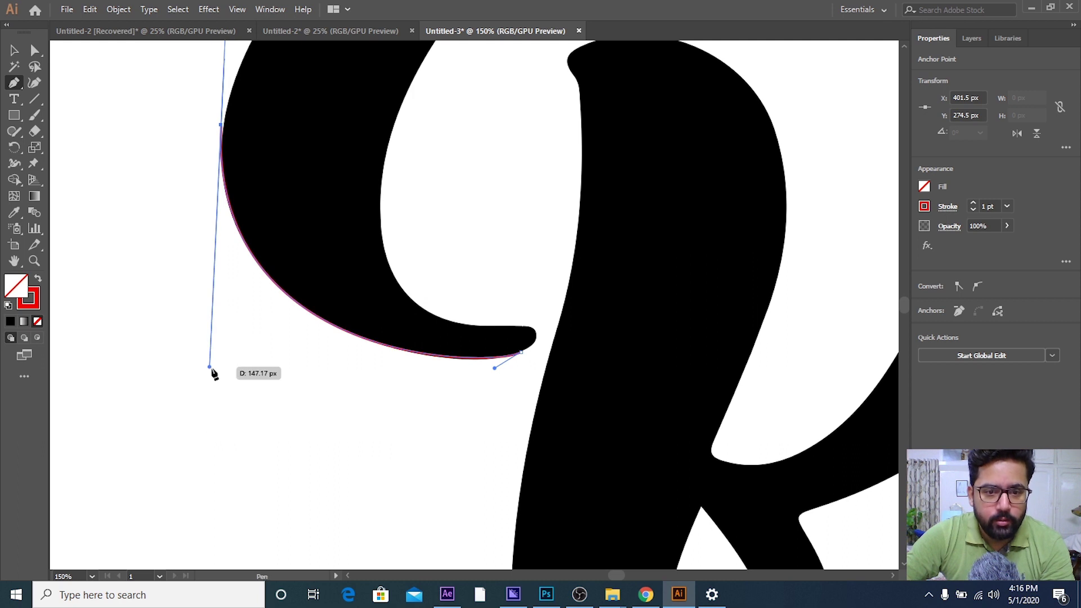
scroll(211, 369, down, 2)
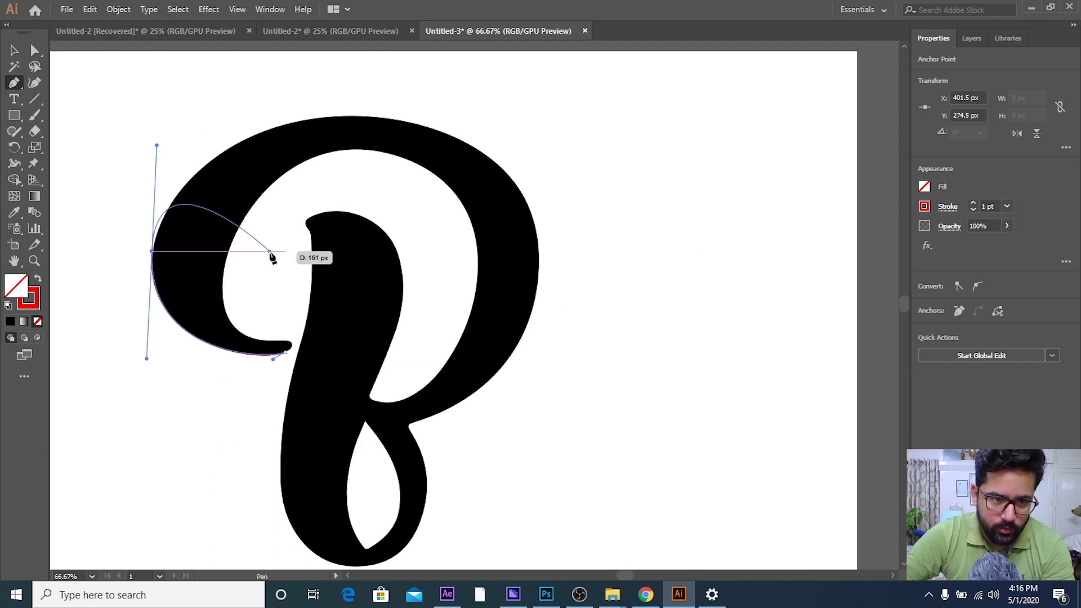
- Add an anchor at the P's top and bend the top segment to match its edge
drag(373, 117, 467, 119)
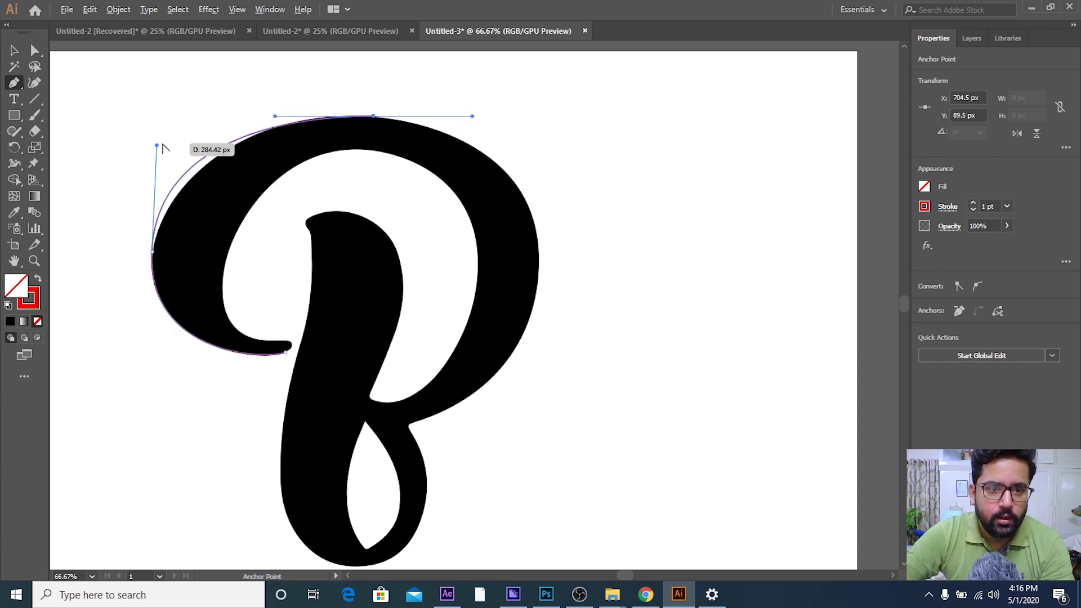
drag(158, 148, 169, 153)
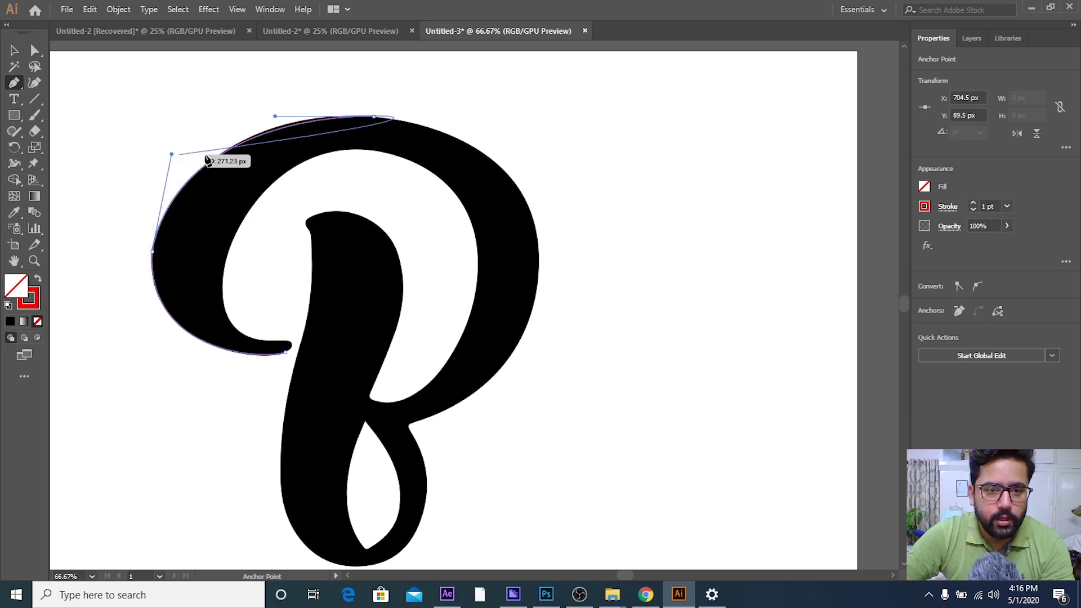
drag(287, 133, 271, 119)
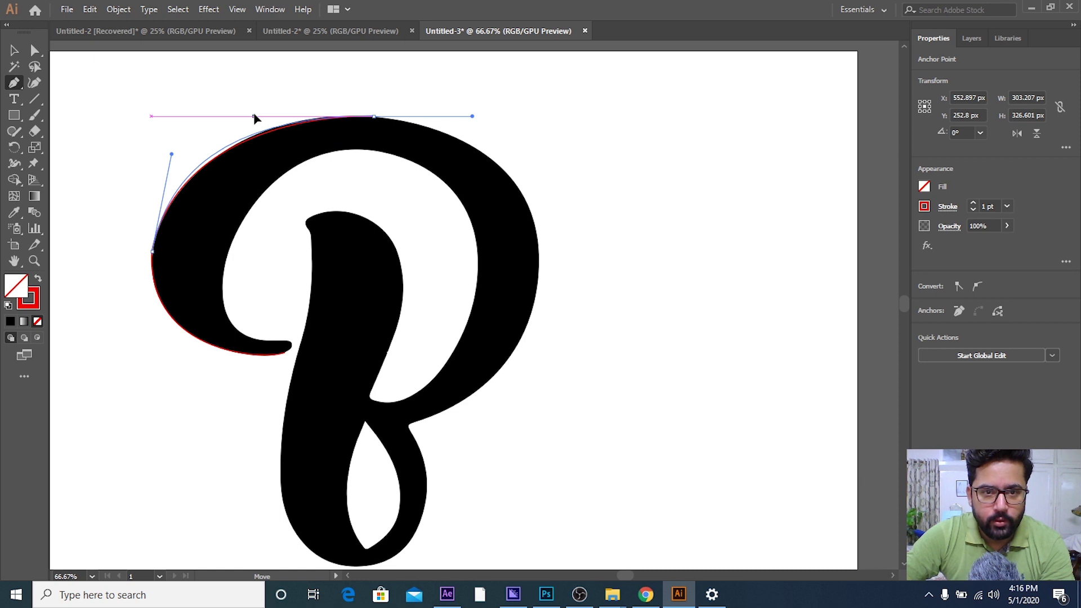
drag(257, 117, 259, 116)
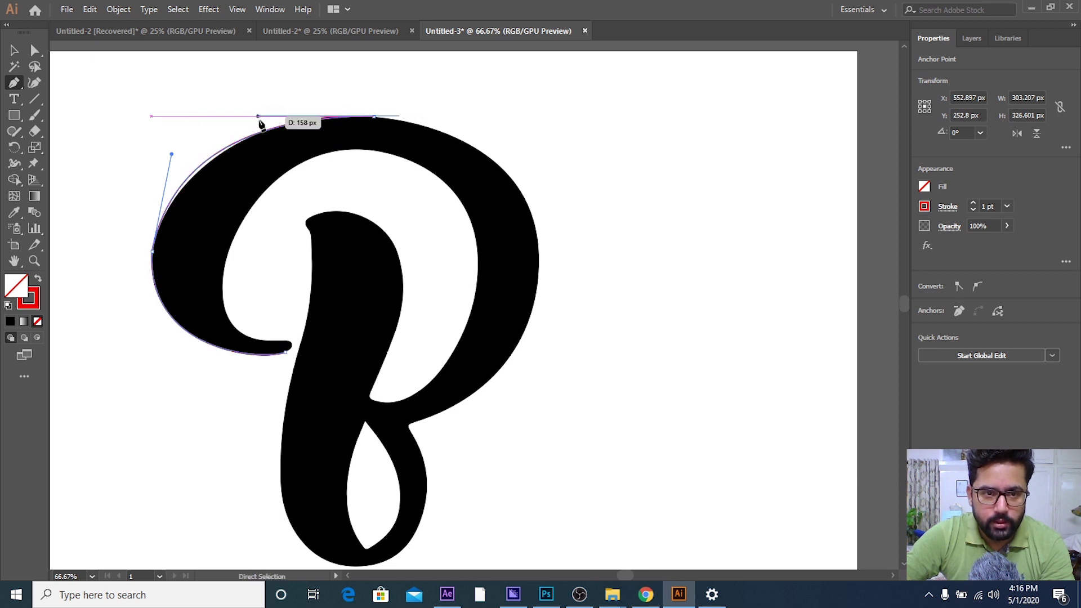
click(173, 158)
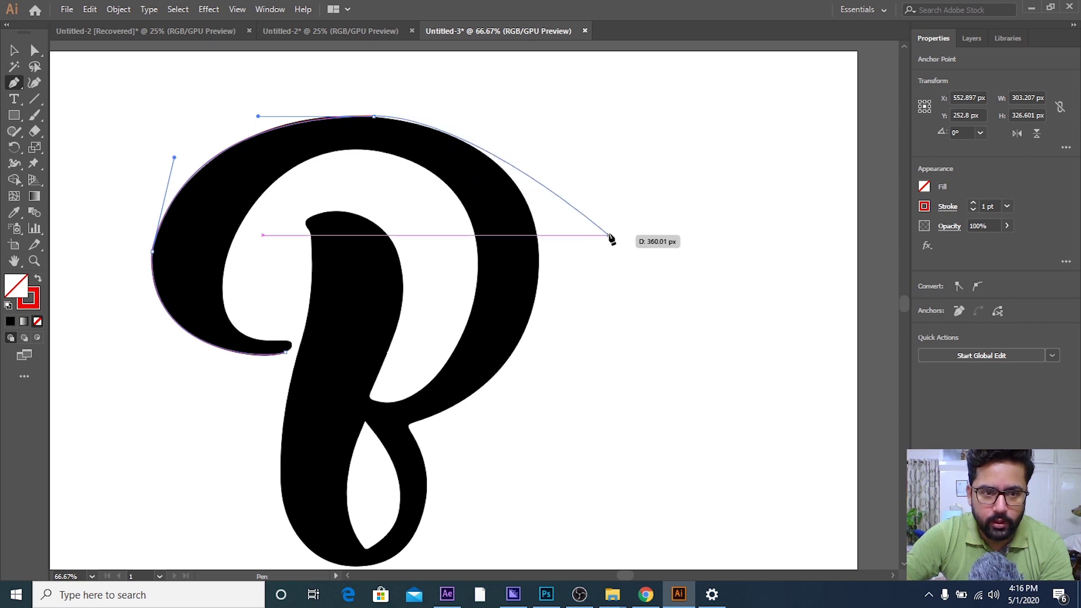
- Add an anchor down the bowl's right side and nudge the top curve to hug the bowl
scroll(596, 239, down, 2)
scroll(596, 239, left, 2)
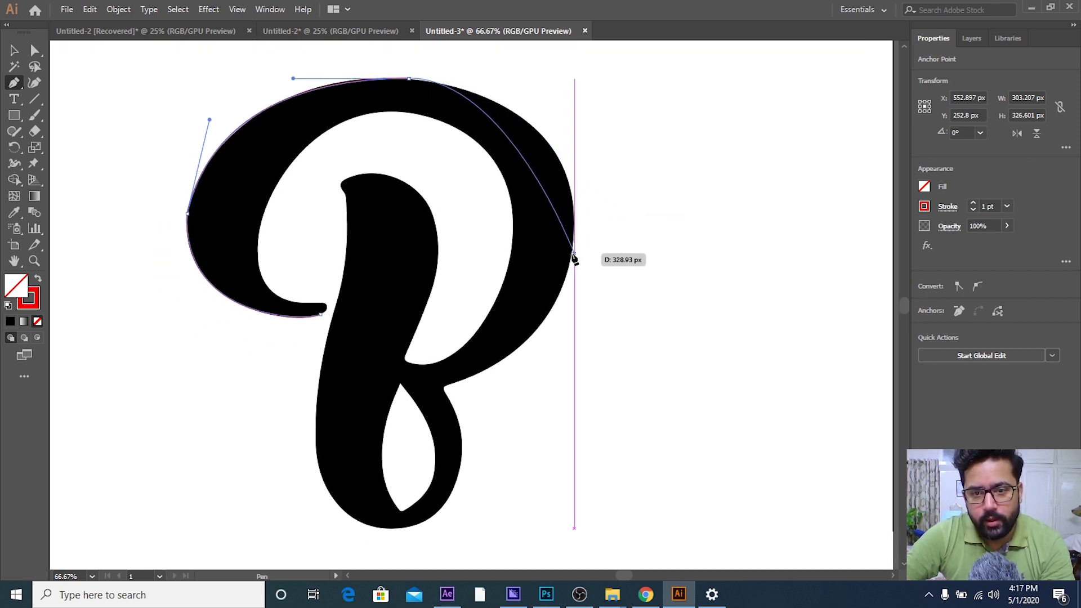
mouse_move(571, 255)
mouse_down()
mouse_move(556, 389)
mouse_move(548, 365)
mouse_up()
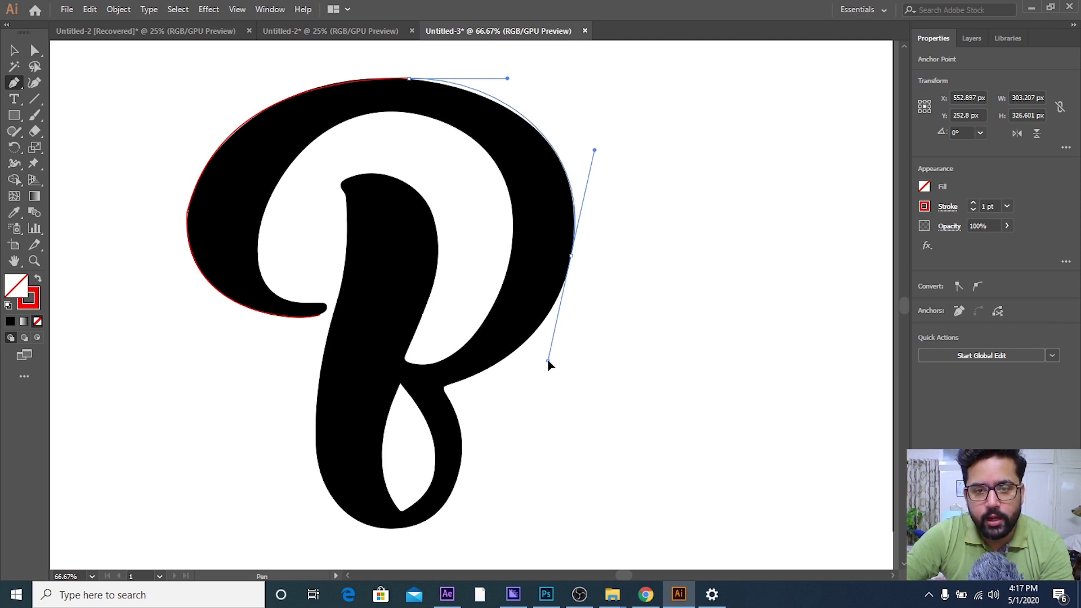
drag(548, 365, 549, 367)
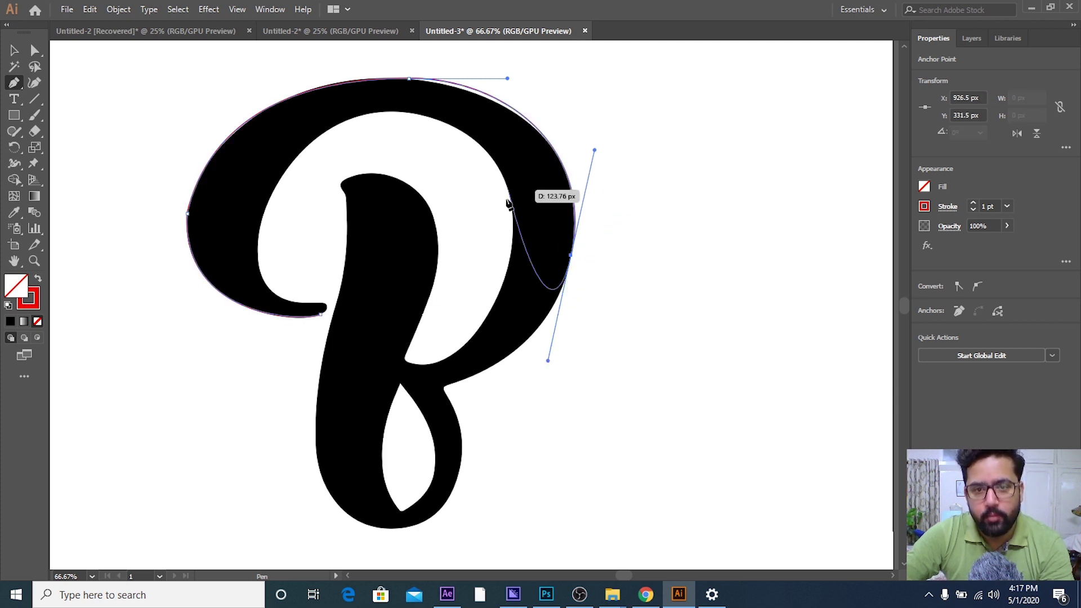
scroll(509, 204, up, 1)
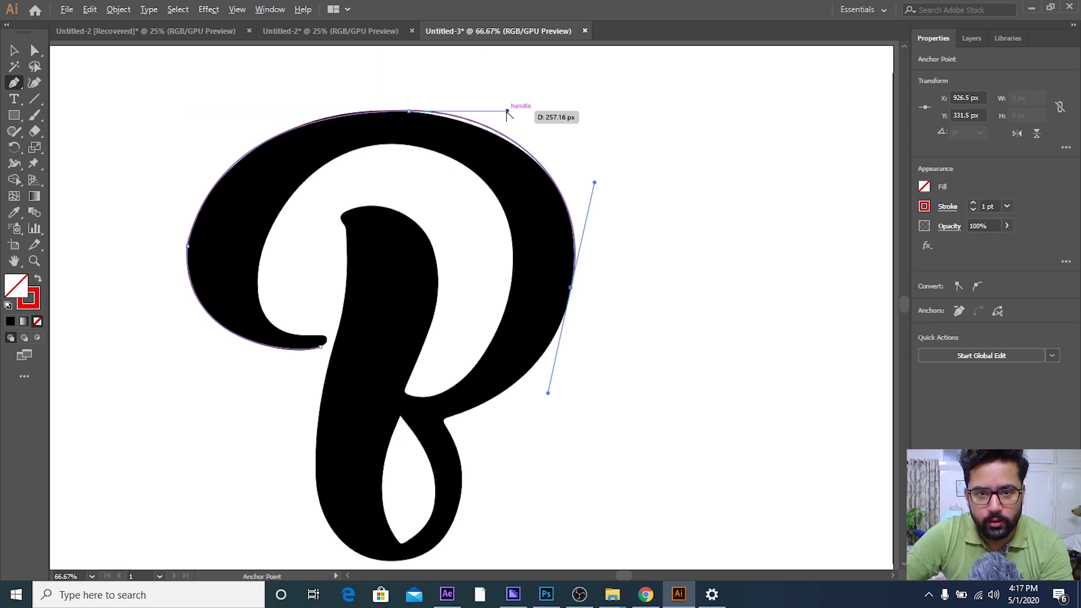
scroll(507, 114, up, 2)
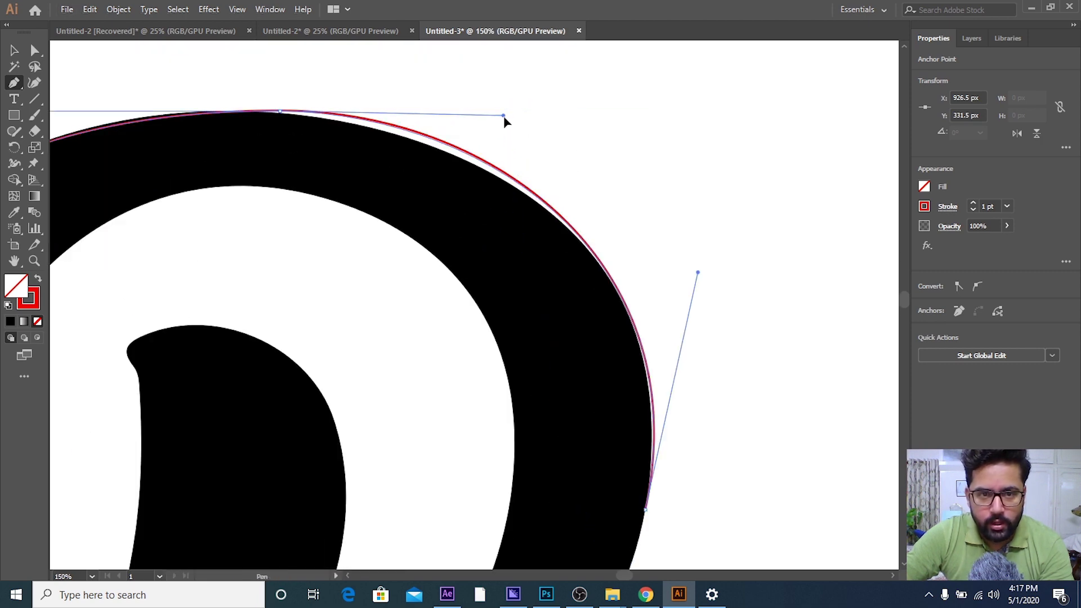
mouse_move(503, 116)
mouse_down()
mouse_move(527, 272)
mouse_move(471, 322)
mouse_move(369, 338)
mouse_up()
scroll(503, 127, down, 1)
scroll(507, 135, down, 1)
scroll(450, 338, up, 1)
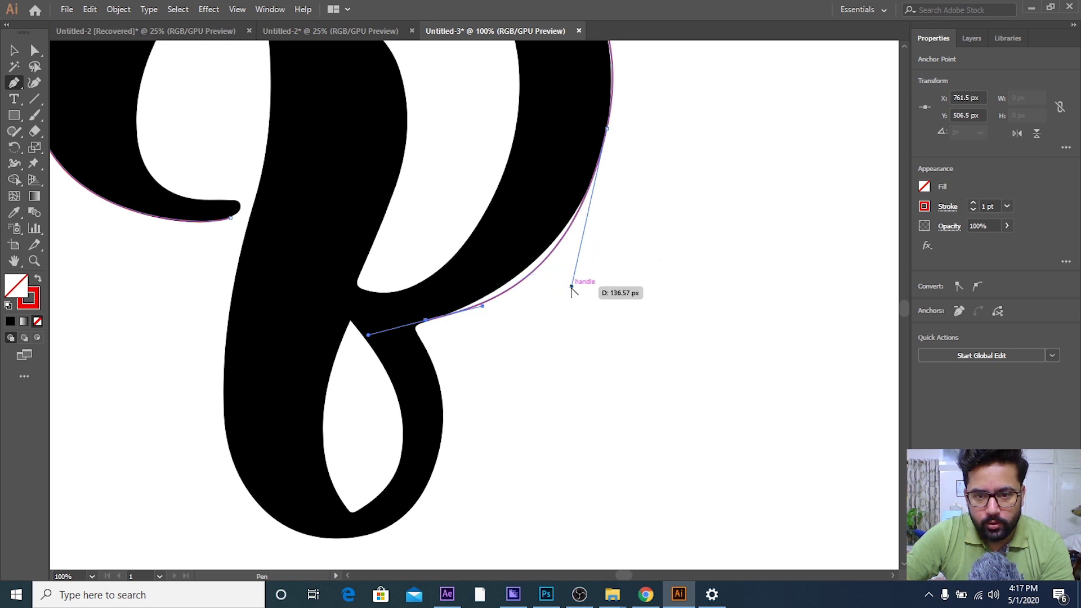
- Fit the curve into the bowl's notch and add a smooth anchor on the tail's right edge
drag(571, 287, 573, 272)
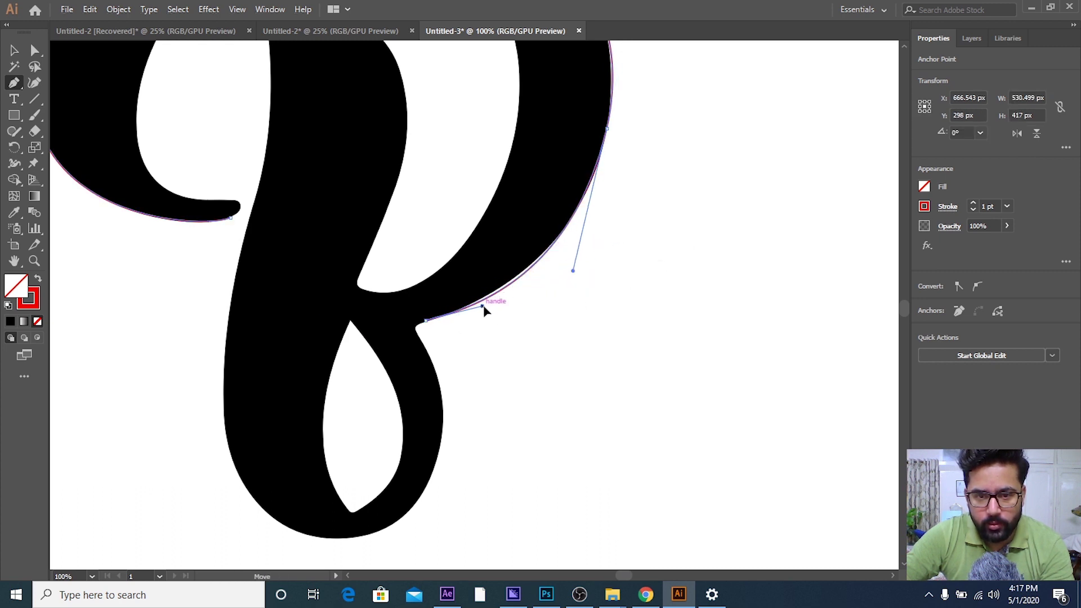
drag(483, 307, 501, 346)
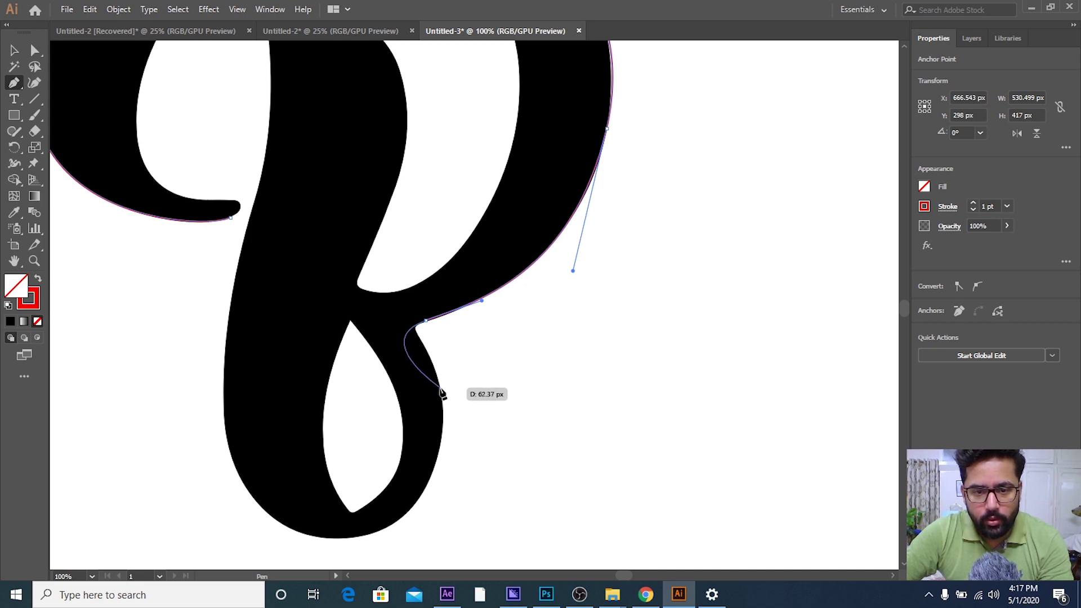
mouse_move(440, 388)
mouse_down()
mouse_move(442, 457)
mouse_move(442, 438)
mouse_up()
scroll(425, 376, right, 3)
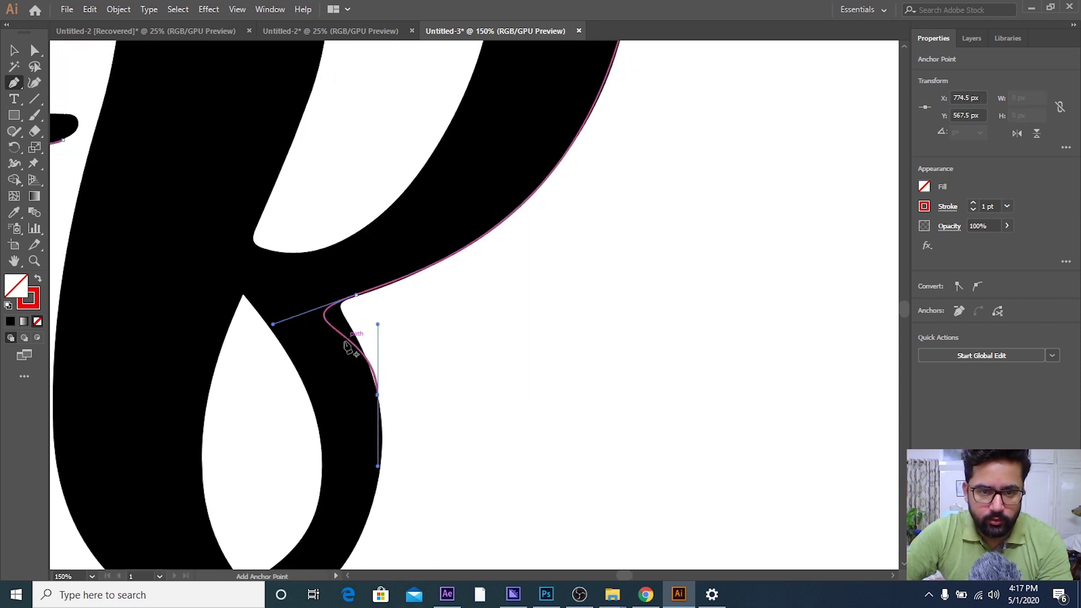
mouse_move(426, 376)
mouse_down()
mouse_move(274, 329)
mouse_move(294, 316)
mouse_up()
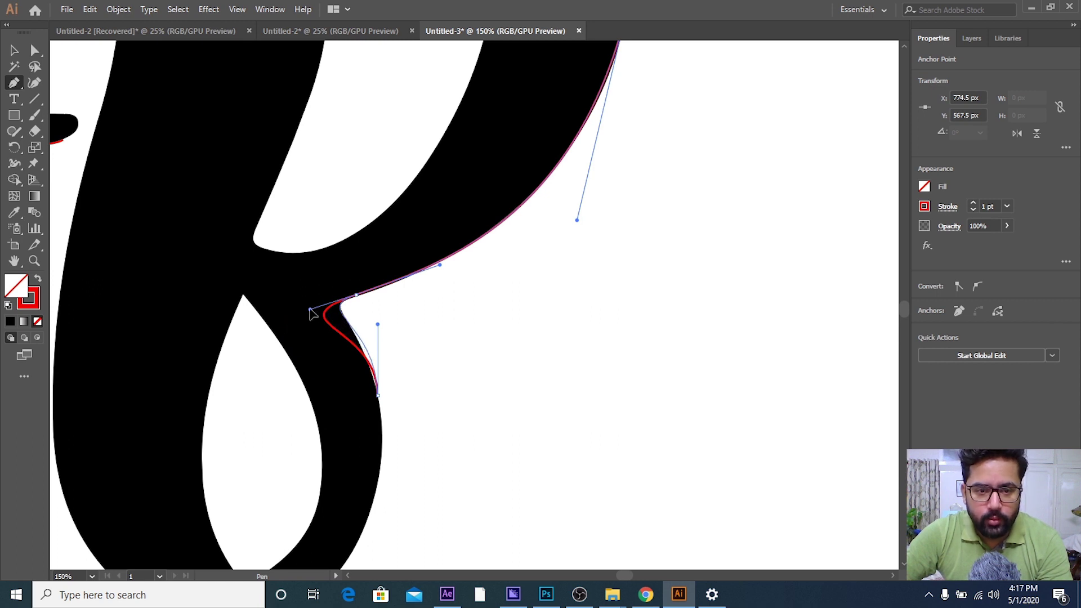
click(311, 314)
scroll(390, 349, down, 1)
mouse_move(389, 349)
mouse_down()
mouse_move(379, 295)
mouse_move(379, 304)
mouse_up()
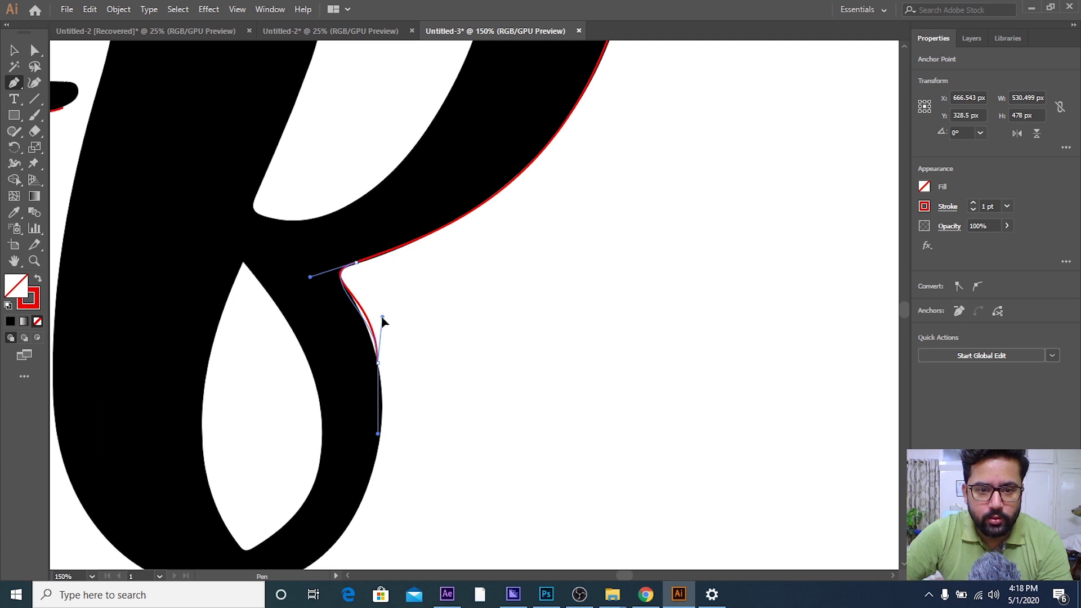
drag(384, 318, 374, 307)
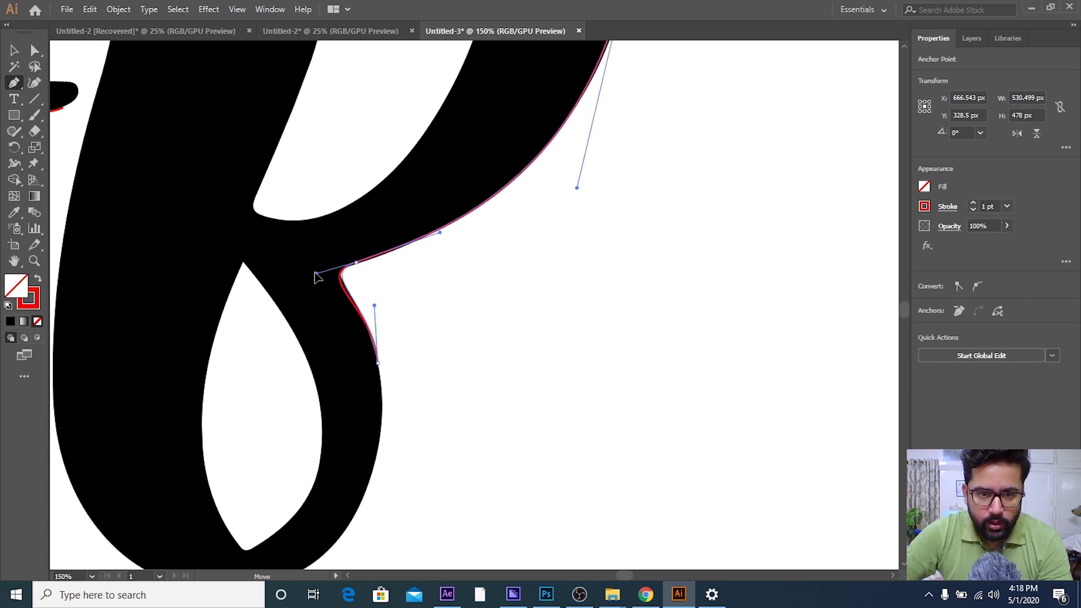
- Place an anchor at the tail's bottom and adjust its horizontal handles
scroll(369, 310, down, 2)
scroll(361, 318, down, 2)
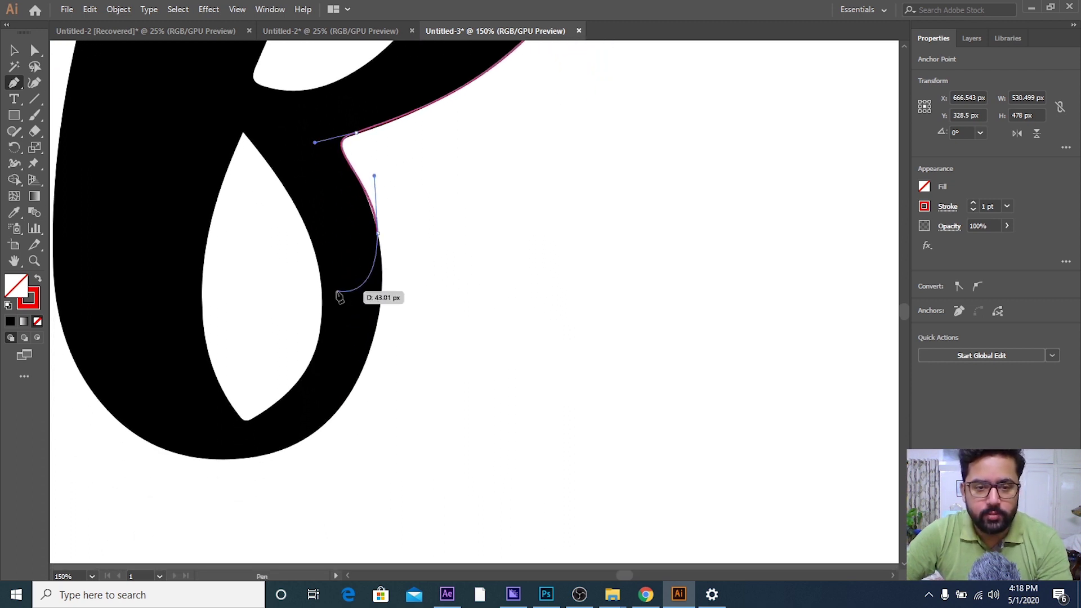
scroll(336, 350, left, 1)
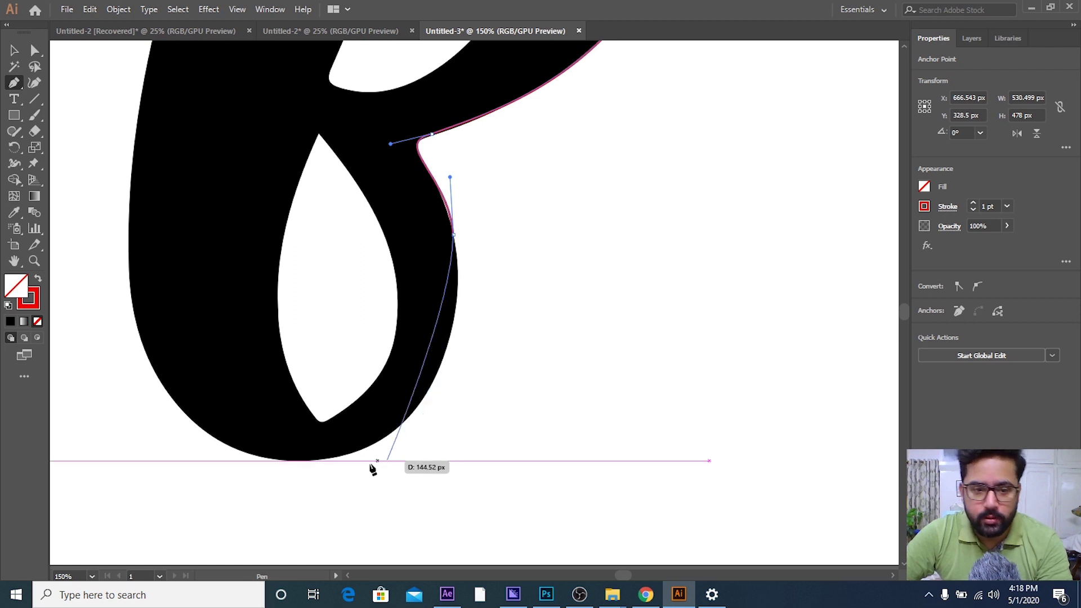
scroll(338, 462, down, 1)
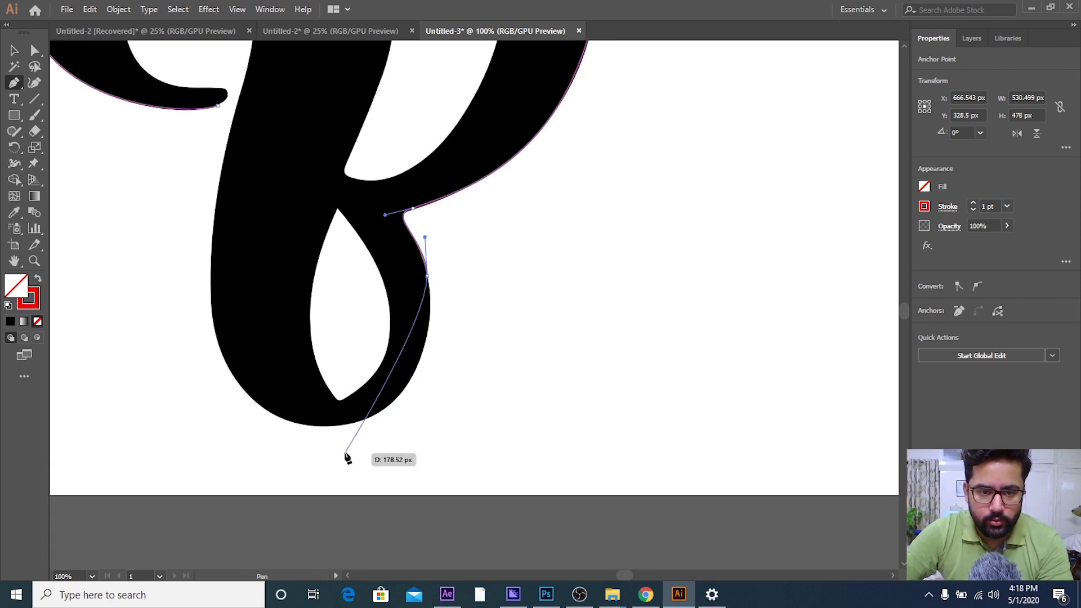
click(334, 427)
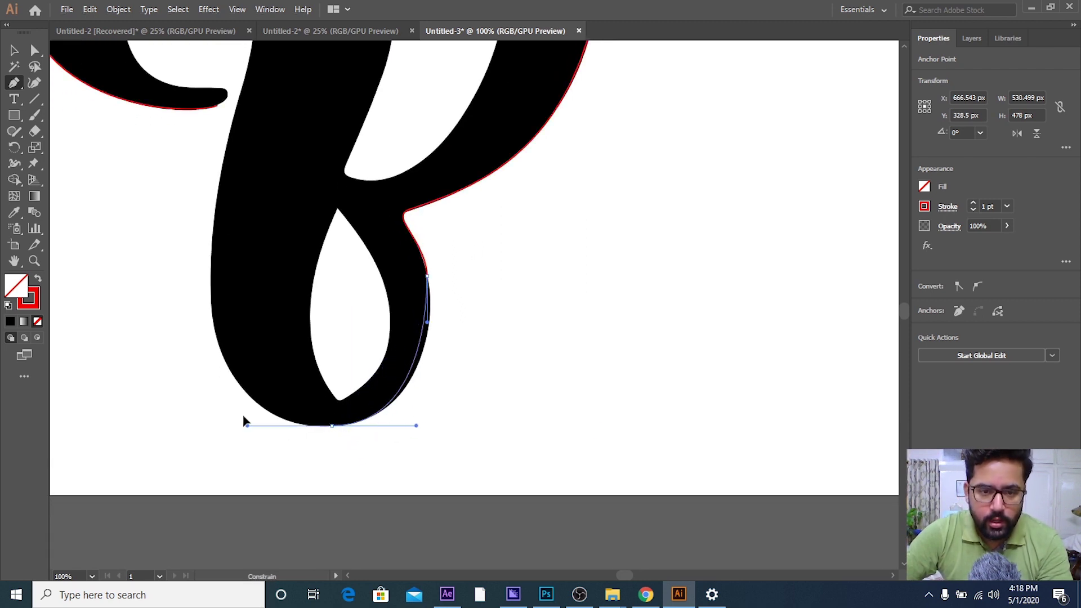
drag(233, 414, 242, 415)
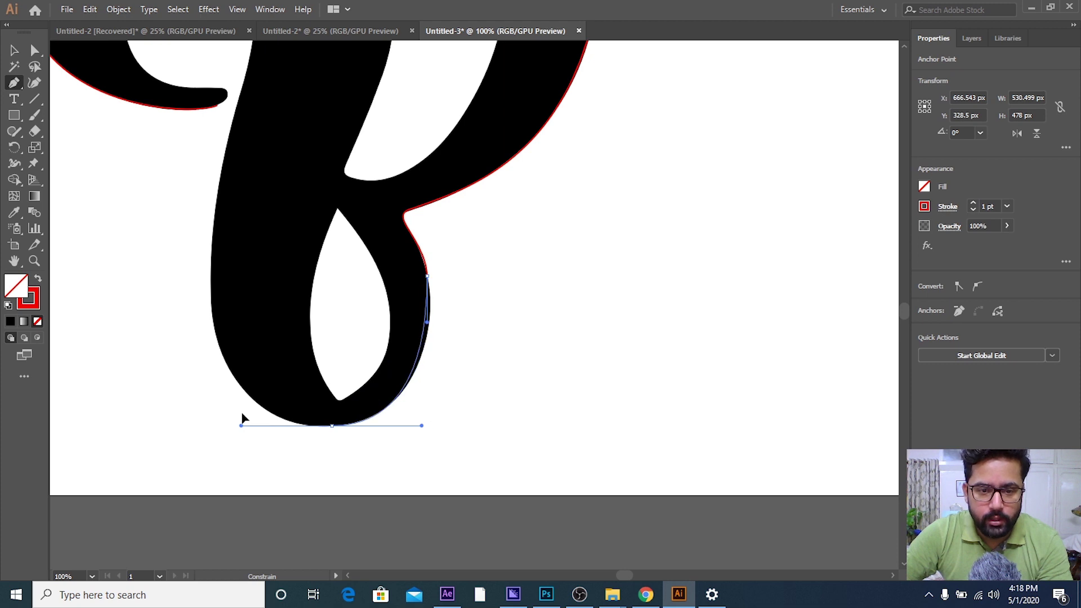
- Reshape the tail's right-side curve and tilt the bottom anchor's handle to smooth it
scroll(421, 338, up, 2)
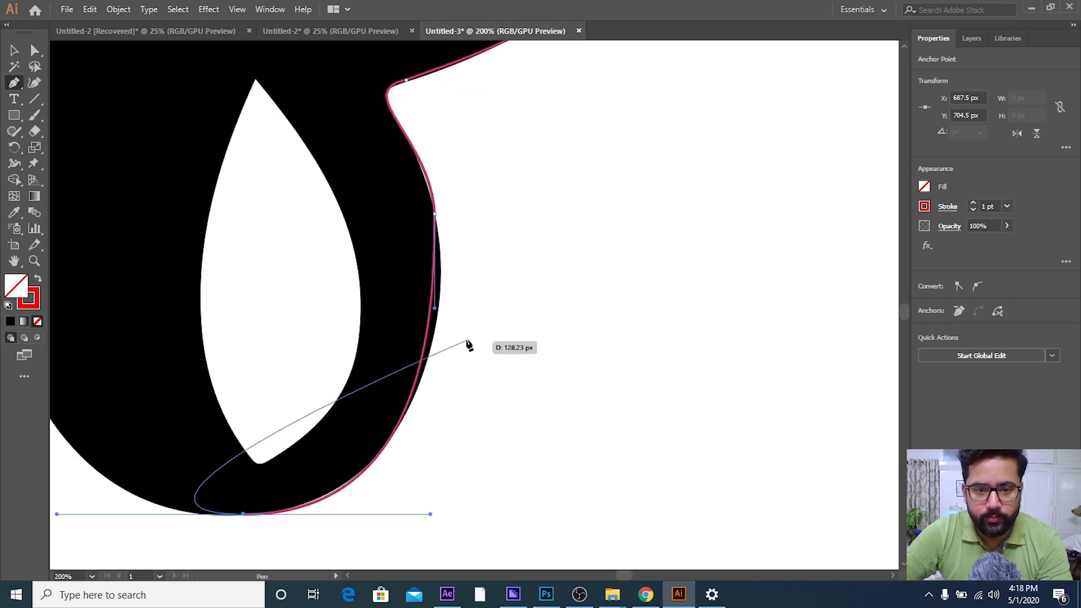
click(437, 315)
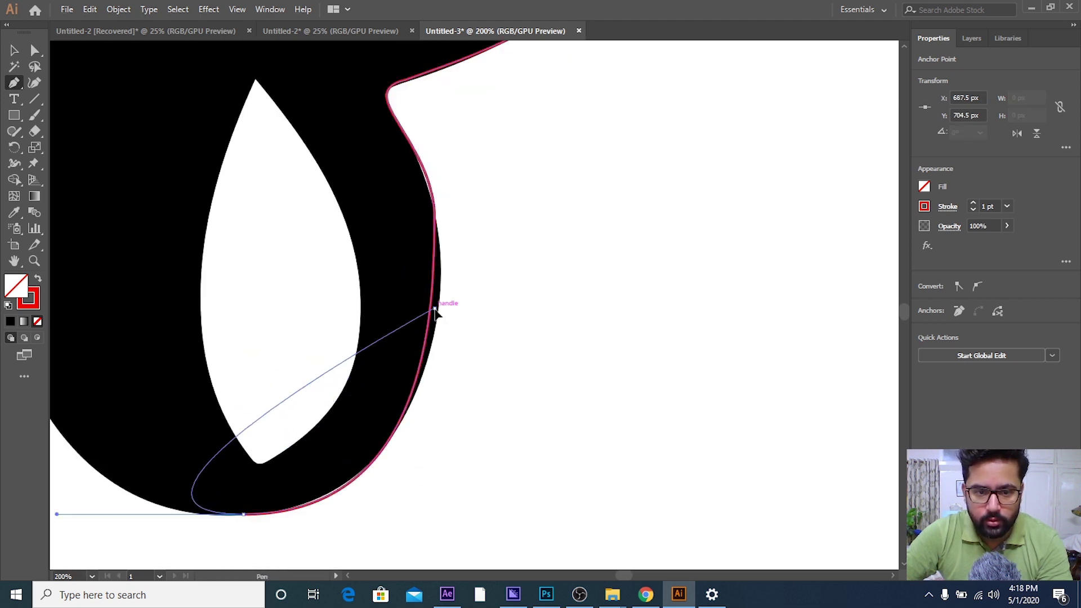
key(ctrl+z)
ctrl+click(443, 314)
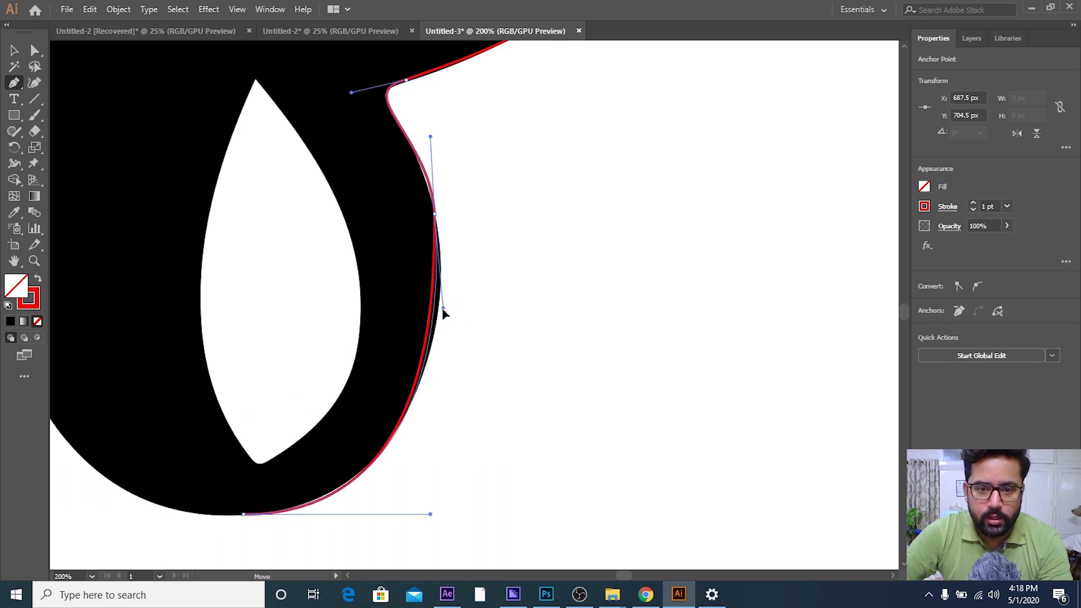
drag(444, 314, 451, 315)
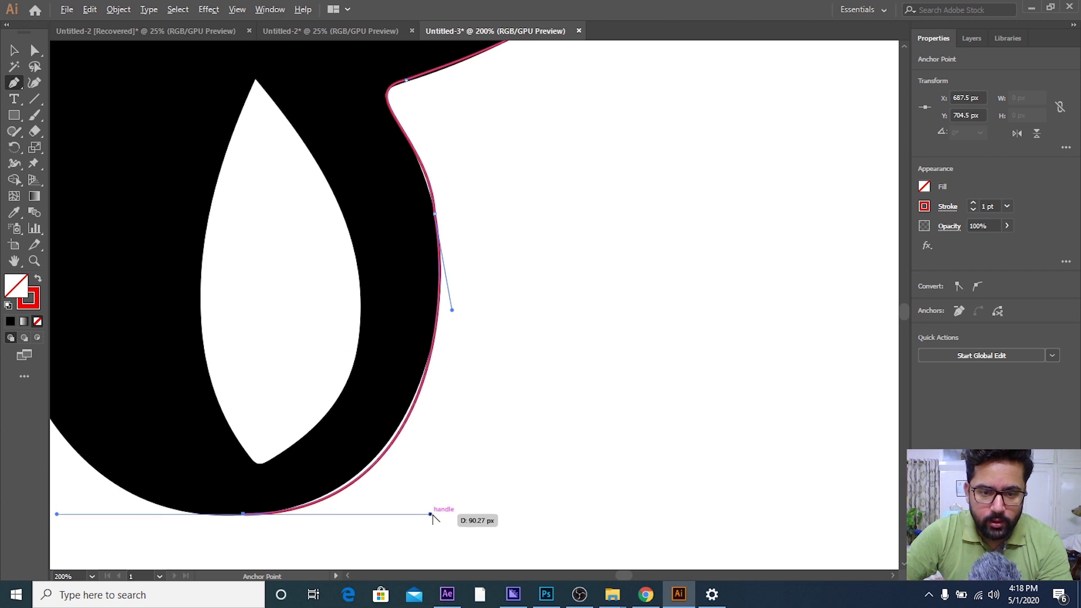
drag(431, 514, 434, 493)
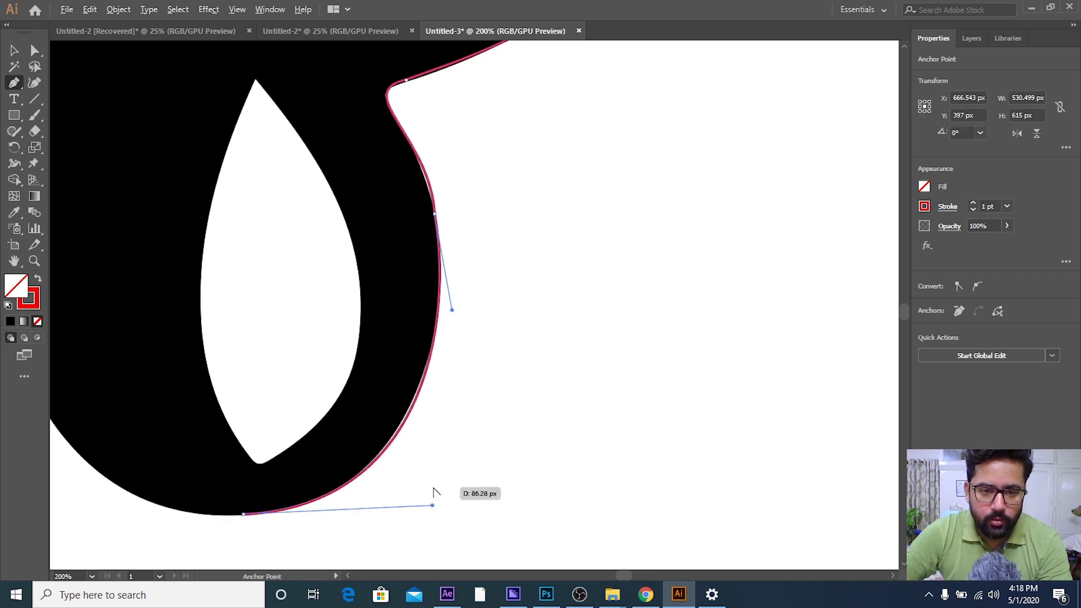
scroll(434, 492, down, 2)
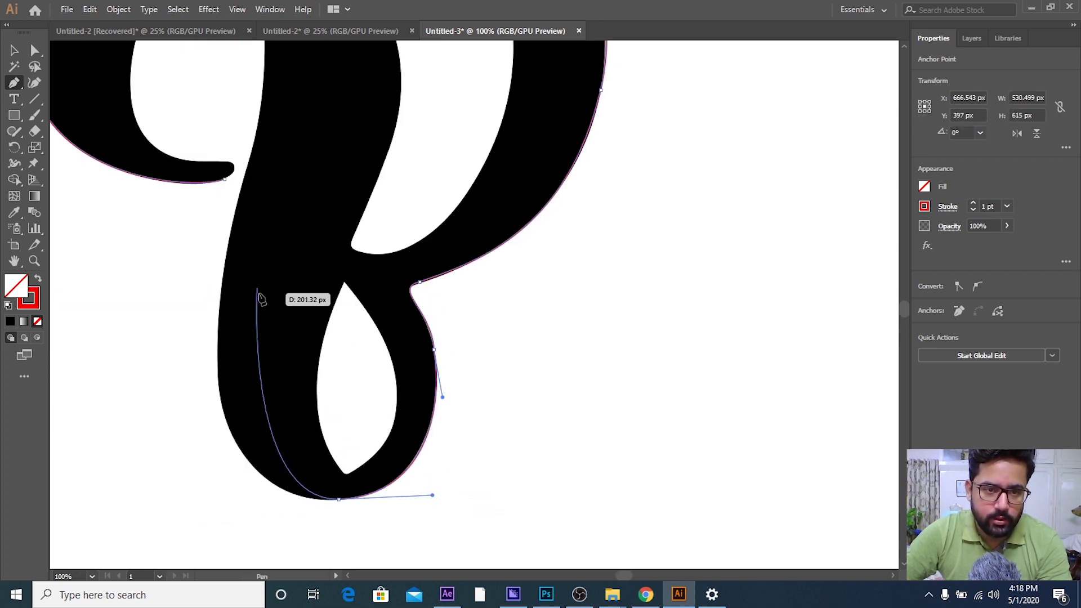
- Bring the lower letter into view and place a smooth anchor on the stem's left edge
drag(261, 299, 286, 354)
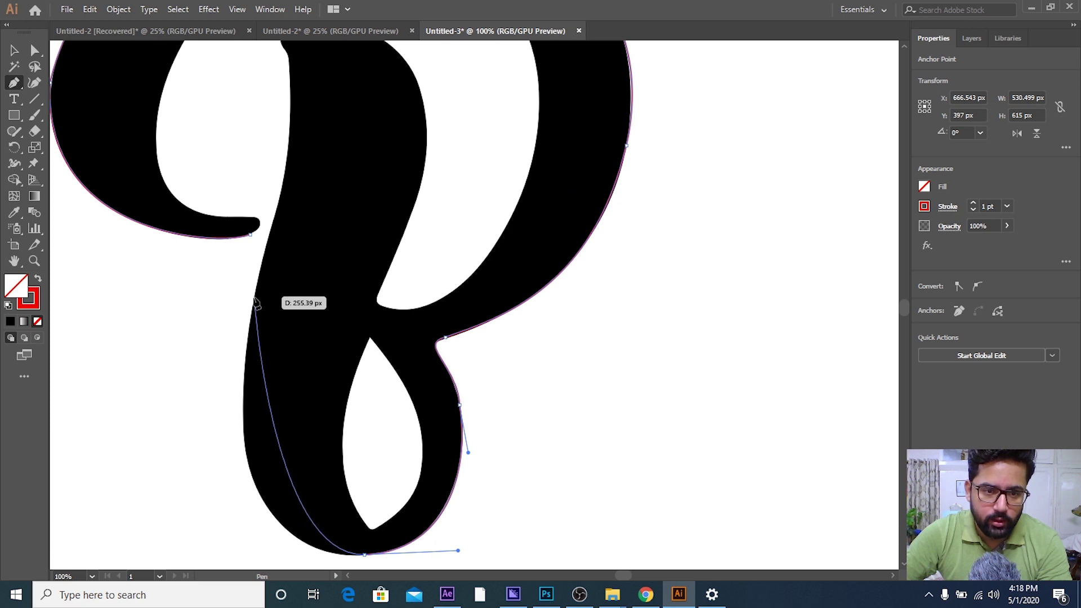
scroll(256, 305, down, 1)
scroll(255, 281, down, 2)
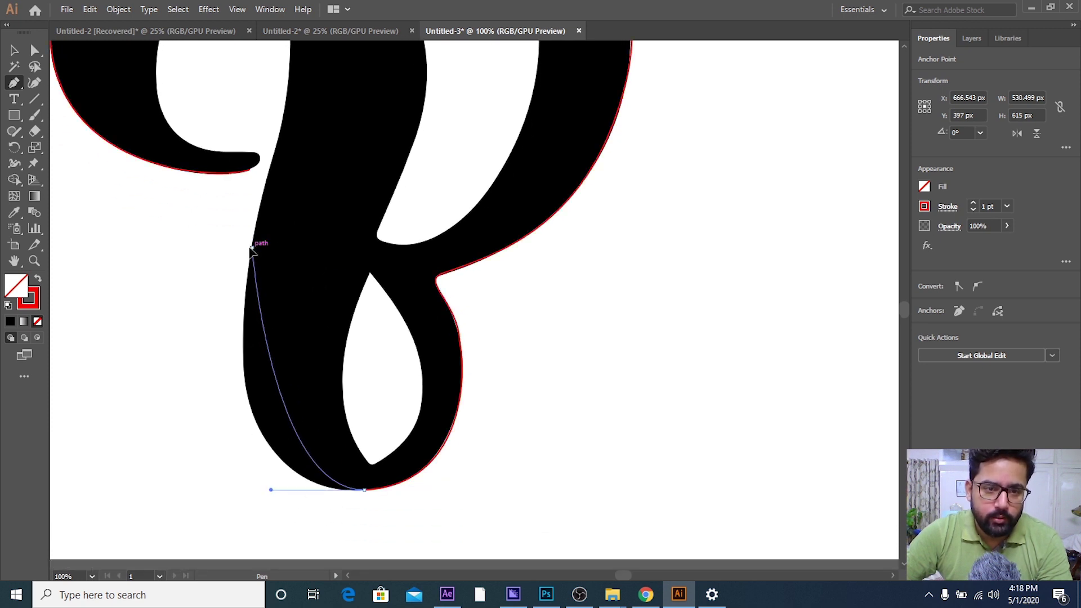
mouse_move(252, 248)
mouse_down()
mouse_move(293, 74)
mouse_move(285, 68)
mouse_up()
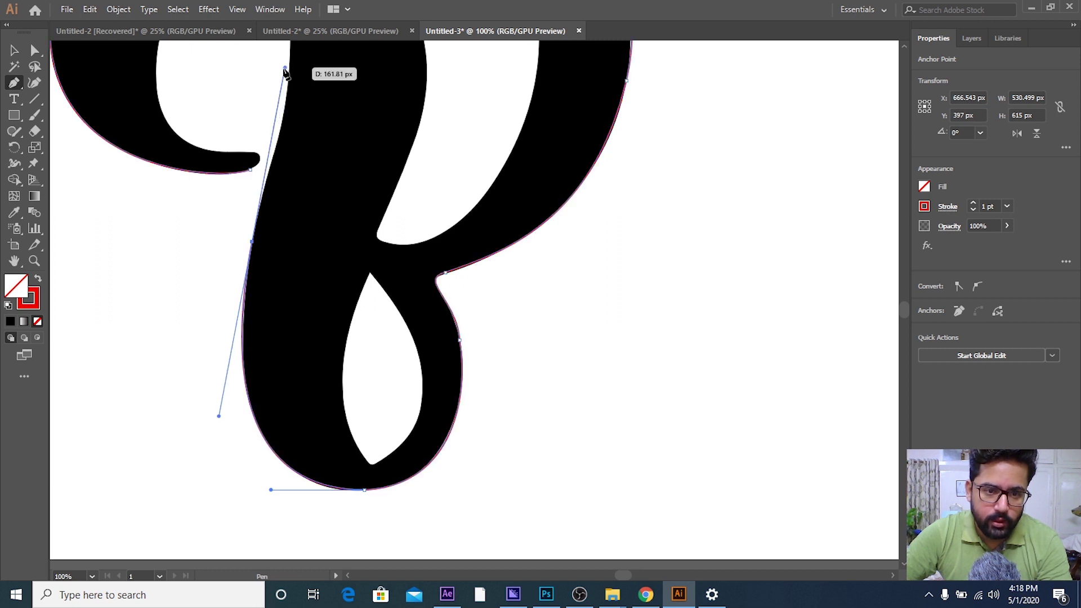
scroll(319, 304, up, 2)
scroll(318, 304, up, 4)
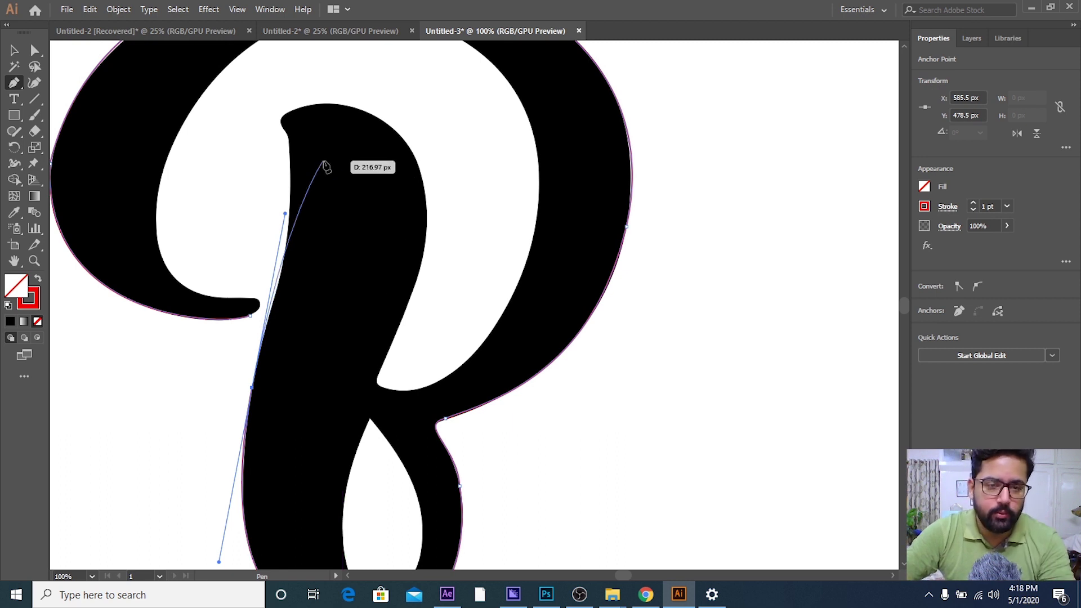
- Place a corner anchor at the notch atop the stem and angle its handles along the stem
click(289, 138)
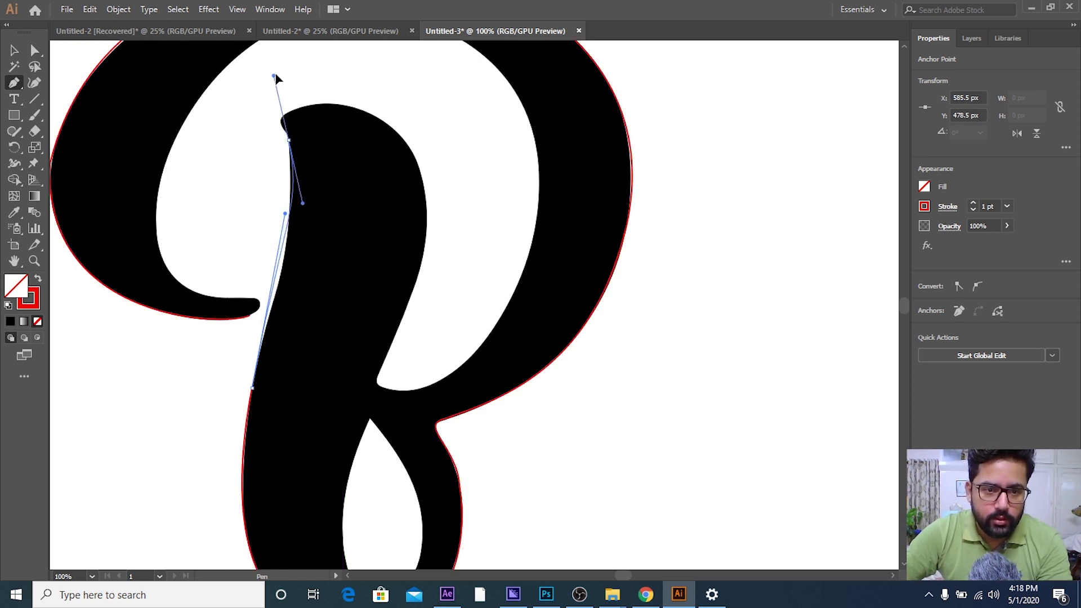
drag(277, 79, 295, 199)
mouse_move(290, 240)
mouse_down()
mouse_move(280, 248)
mouse_move(310, 256)
mouse_move(300, 246)
mouse_move(303, 257)
mouse_up()
scroll(305, 330, down, 5)
alt+scroll(304, 332, up, 1)
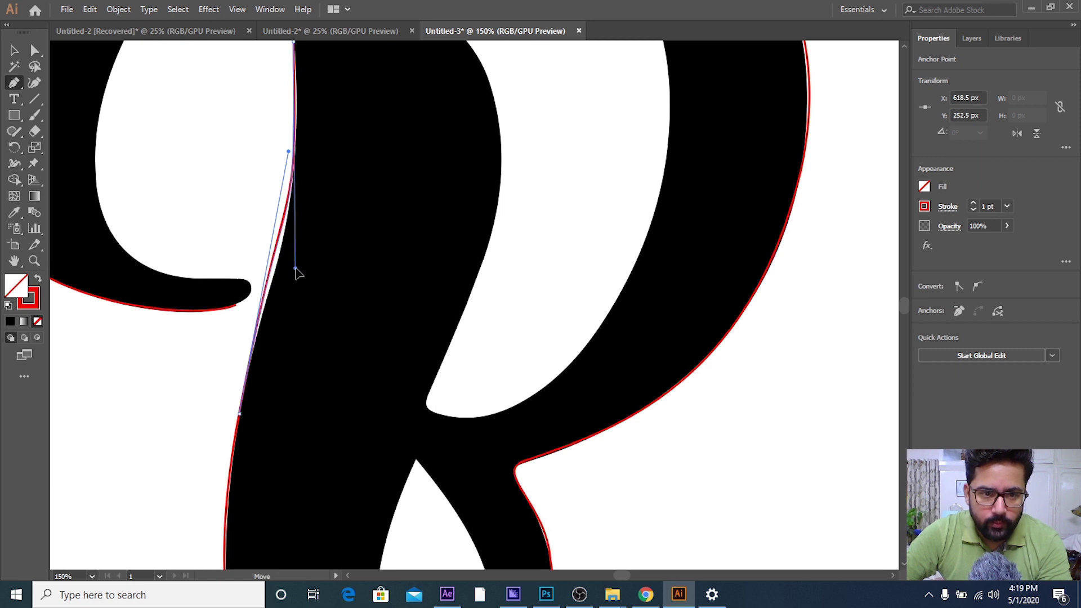
drag(299, 205, 300, 204)
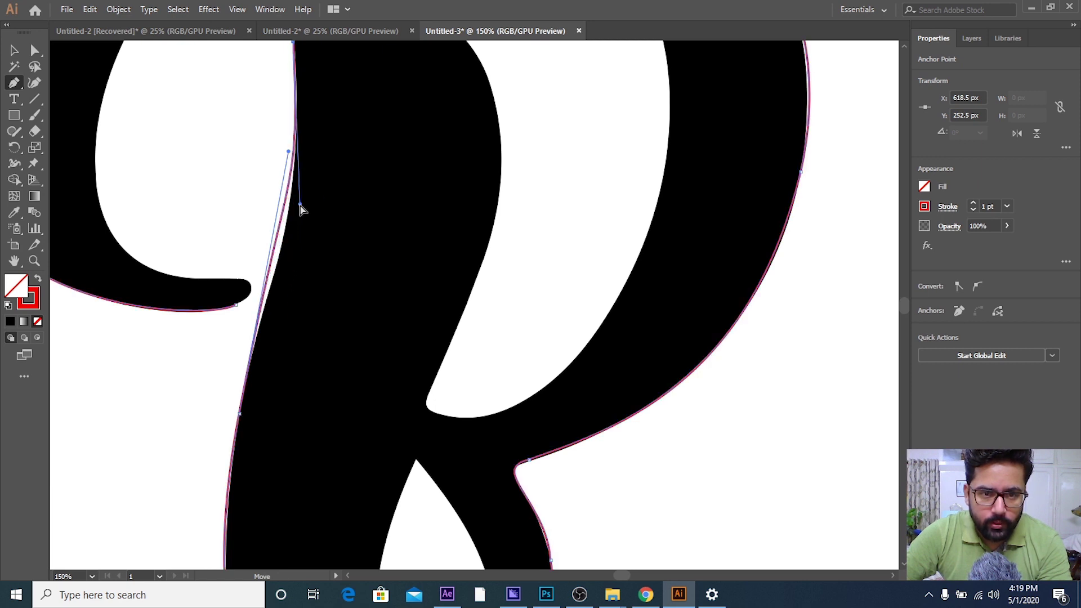
mouse_move(289, 152)
mouse_down()
mouse_move(283, 246)
mouse_move(292, 252)
mouse_up()
scroll(287, 231, up, 5)
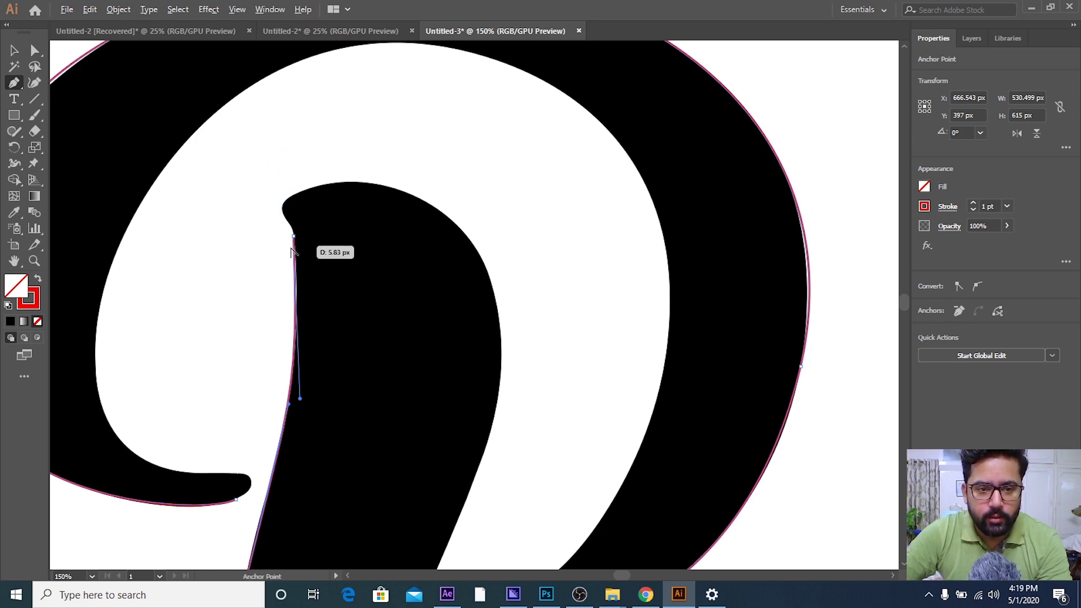
scroll(357, 282, down, 5)
scroll(398, 193, up, 3)
- Add an anchor where the stem meets its head and pull out a handle over the head
mouse_move(398, 193)
mouse_down()
mouse_move(423, 249)
mouse_move(326, 195)
mouse_up()
scroll(411, 264, up, 3)
scroll(412, 264, up, 2)
scroll(391, 241, up, 1)
scroll(366, 225, down, 1)
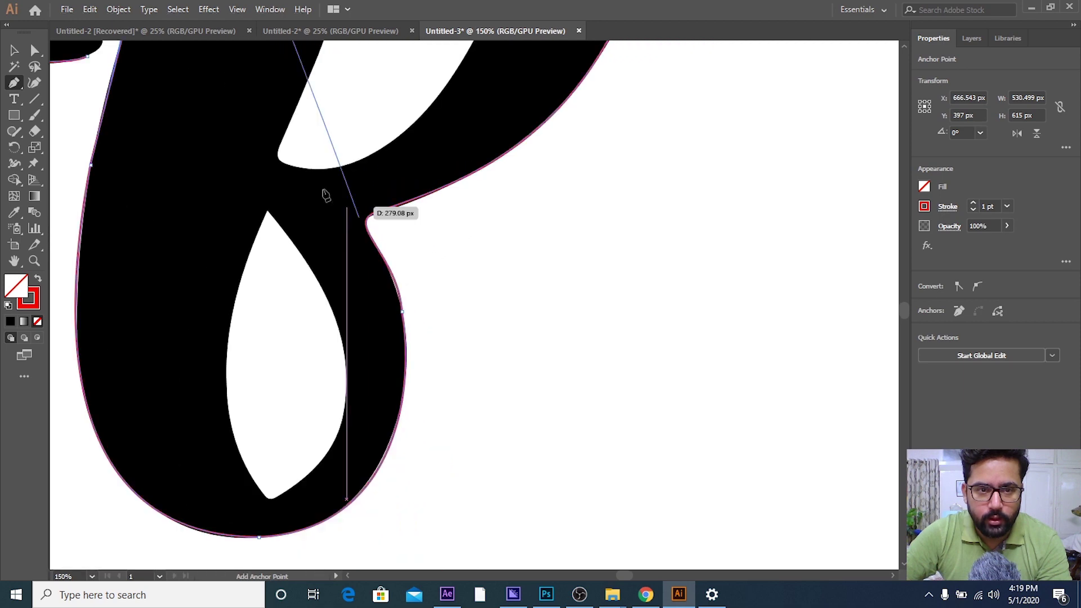
scroll(326, 195, up, 1)
scroll(326, 203, up, 2)
scroll(307, 203, down, 3)
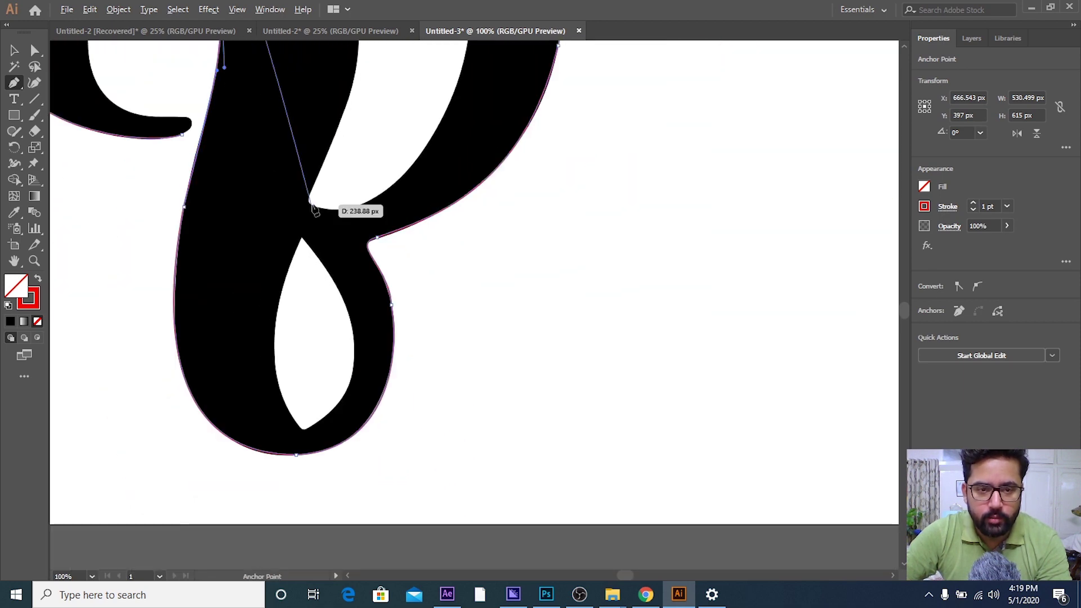
scroll(314, 210, up, 2)
mouse_move(314, 210)
mouse_down()
mouse_move(207, 95)
mouse_move(276, 186)
mouse_move(258, 193)
mouse_move(288, 154)
mouse_move(393, 158)
mouse_up()
scroll(206, 94, up, 2)
scroll(285, 96, up, 2)
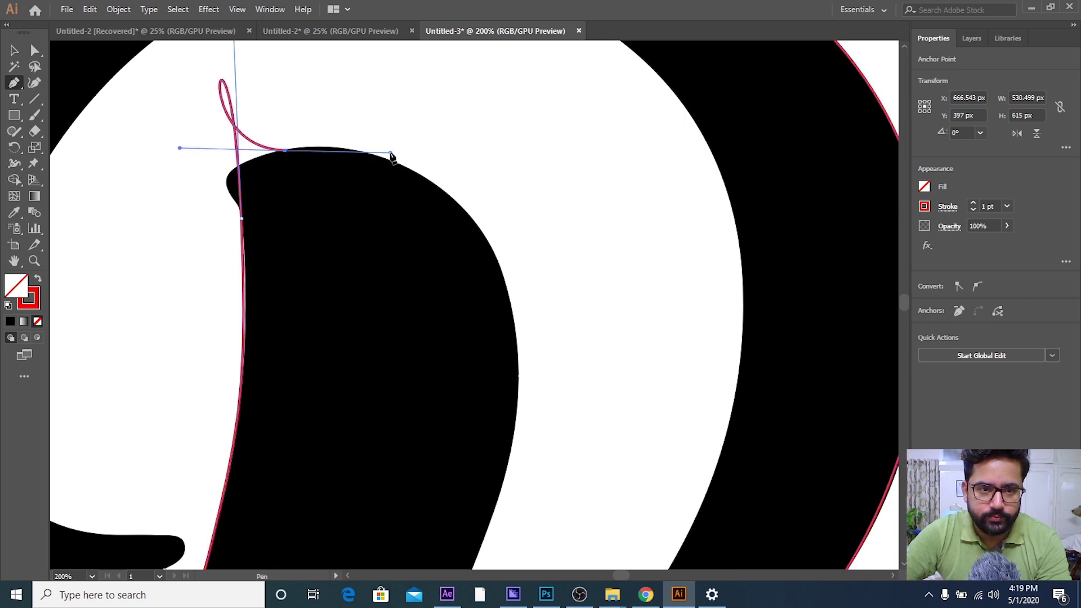
- Adjust the top and lower direction handles so the curve follows the stem
scroll(291, 203, up, 1)
scroll(291, 202, up, 1)
scroll(292, 202, up, 2)
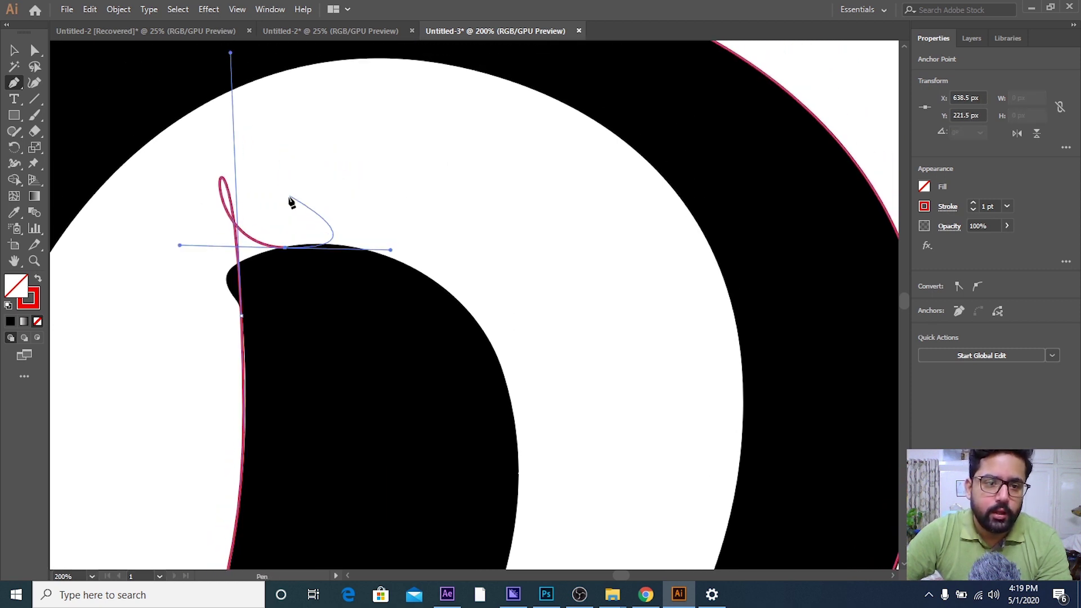
key(ctrl)
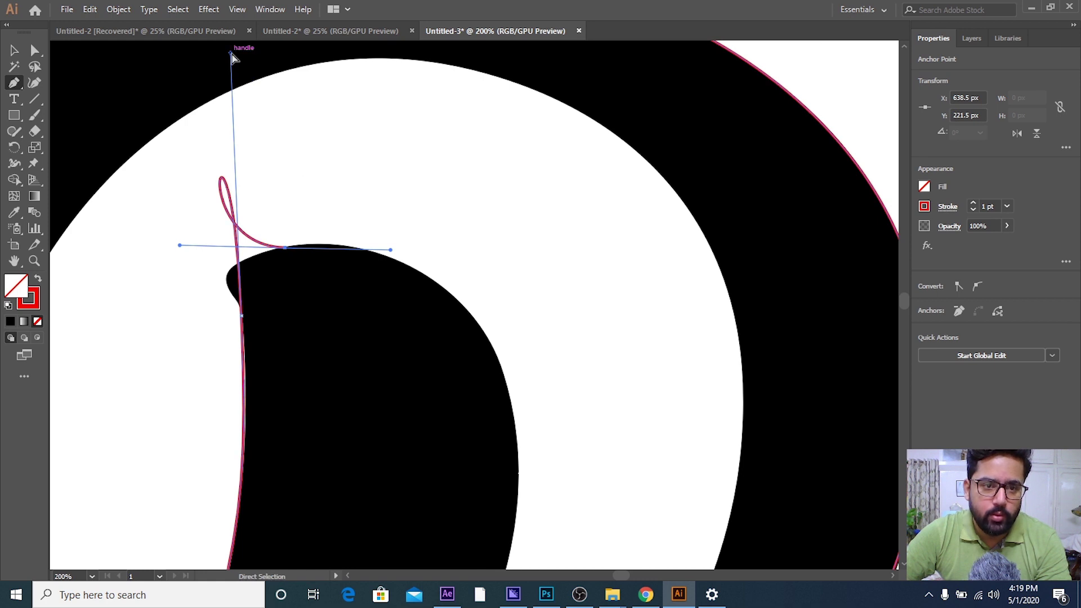
drag(231, 53, 238, 149)
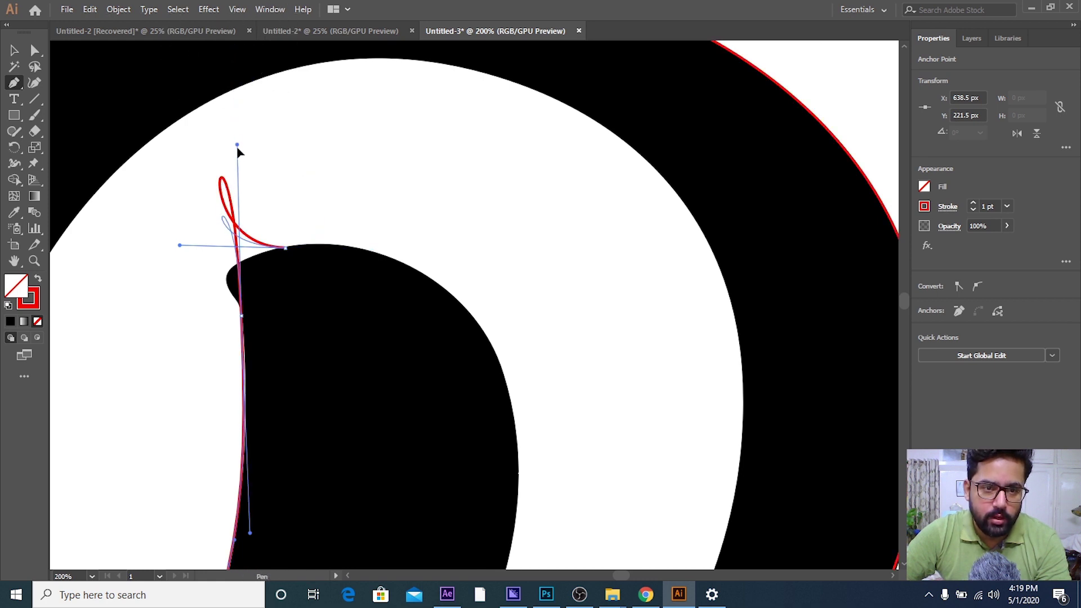
mouse_move(240, 219)
mouse_down()
mouse_move(239, 253)
mouse_move(228, 84)
mouse_move(235, 153)
mouse_up()
scroll(241, 217, up, 1)
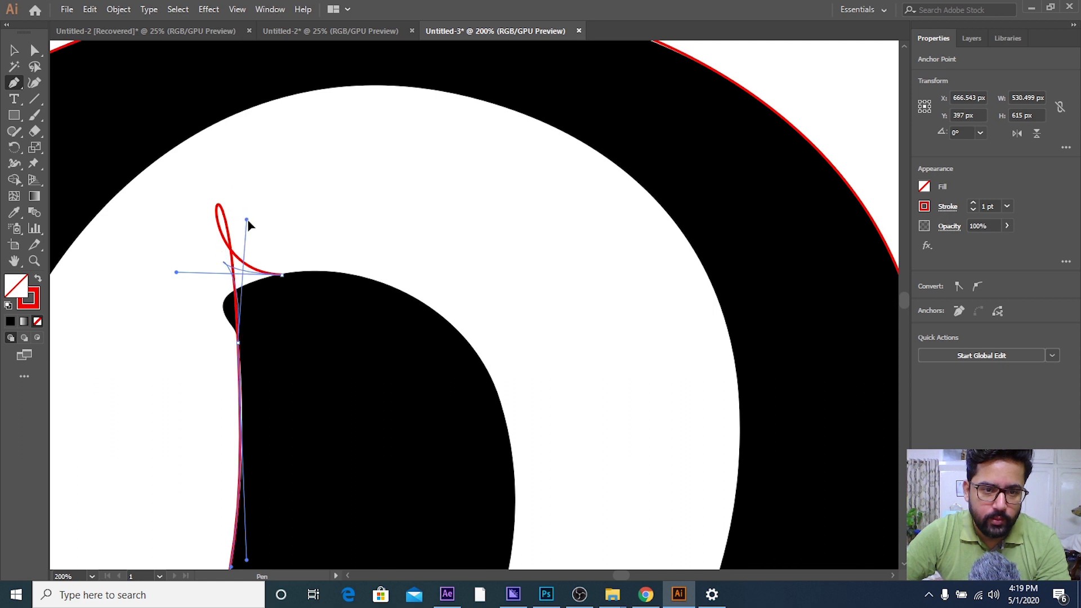
mouse_move(245, 249)
mouse_down()
mouse_move(240, 270)
mouse_move(227, 228)
mouse_move(214, 322)
mouse_up()
- Bend the curve around the stem's top-left tip, undoing and redoing one attempt
scroll(243, 285, up, 1)
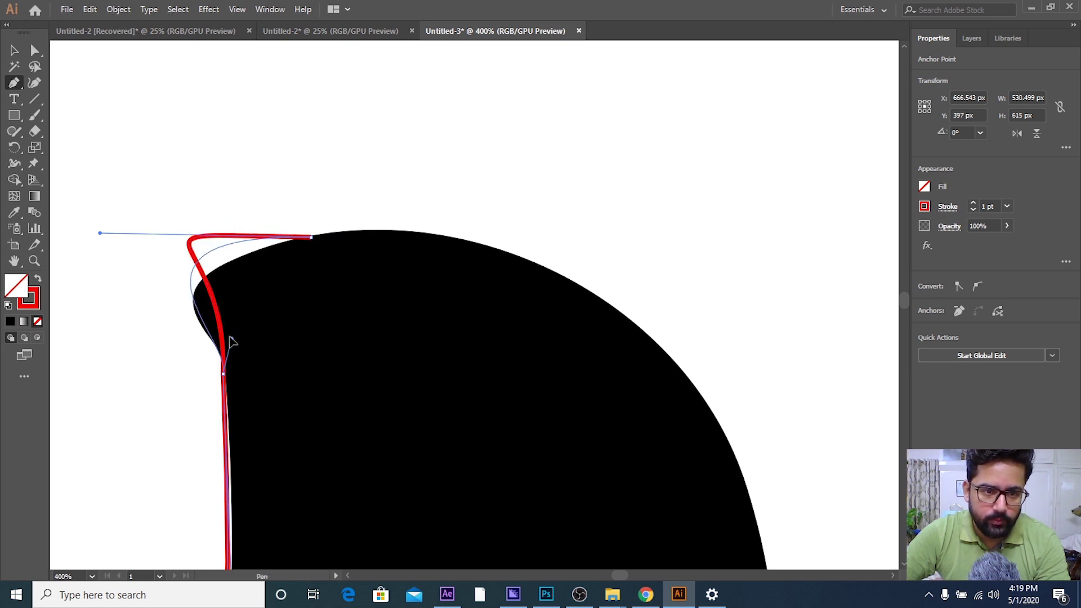
drag(226, 338, 227, 339)
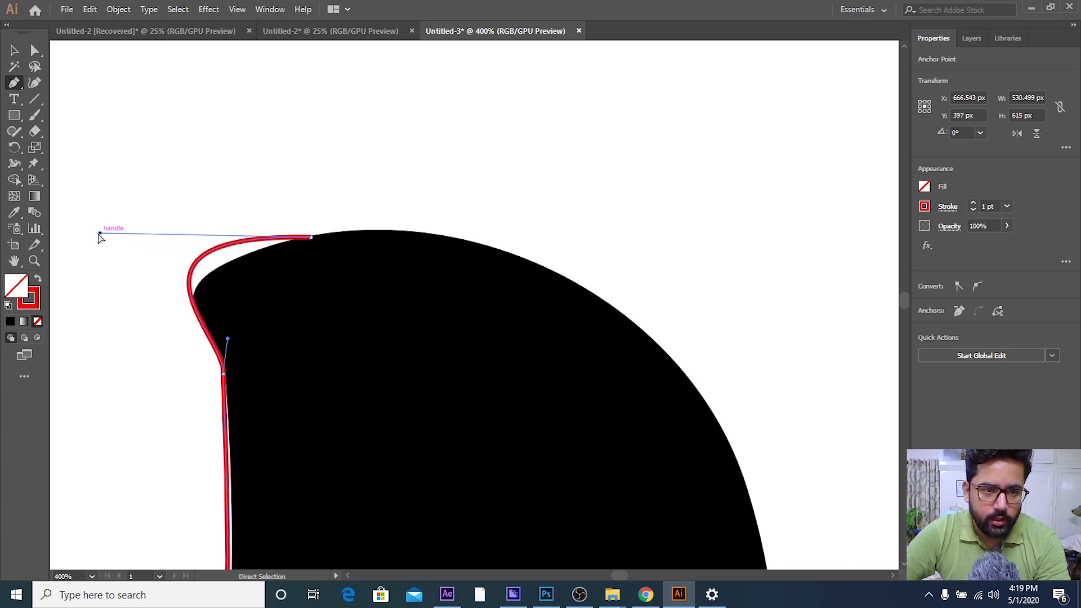
key(ctrl+z)
key(ctrl+z)
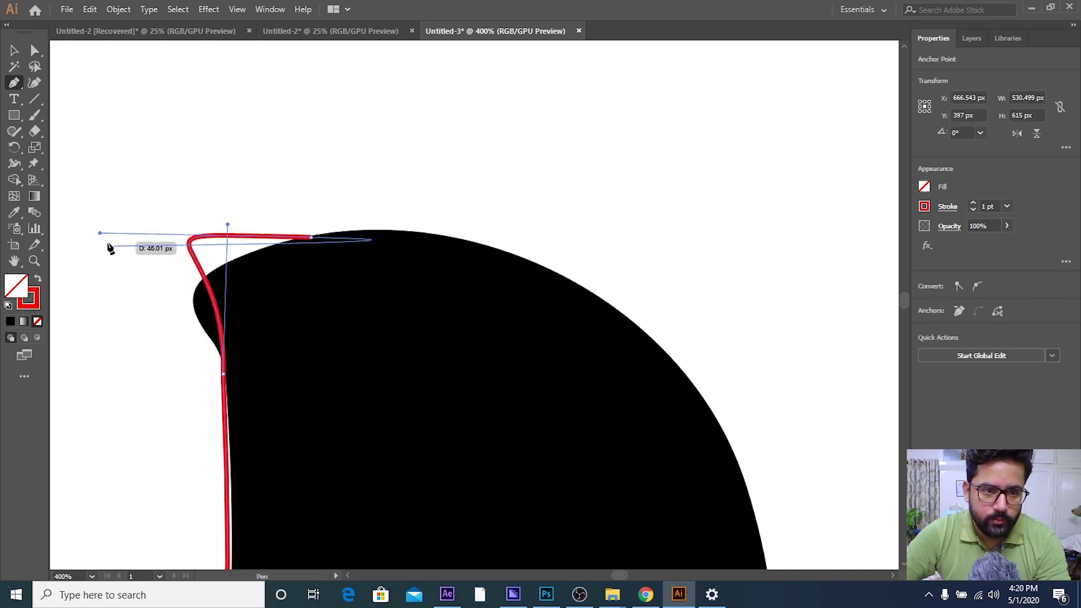
mouse_move(102, 235)
mouse_down()
mouse_move(229, 227)
mouse_move(218, 276)
mouse_up()
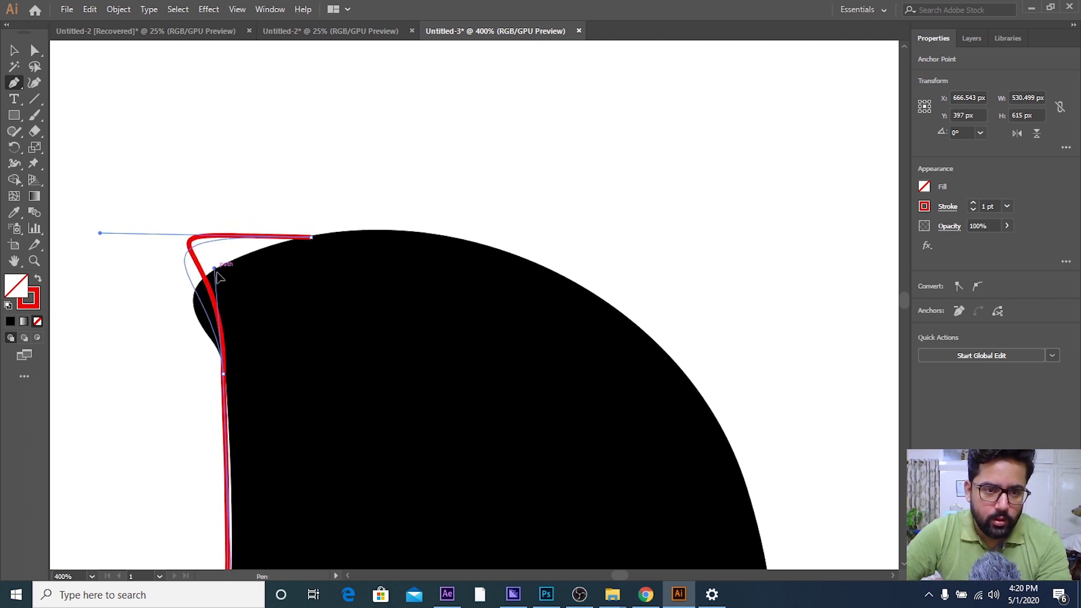
drag(228, 346, 227, 343)
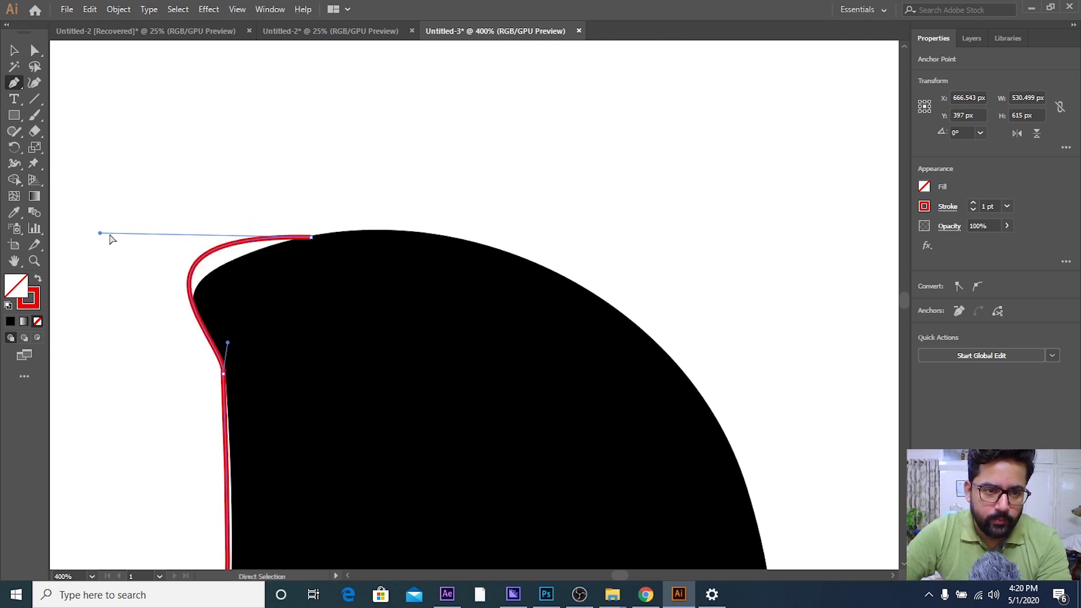
drag(100, 233, 109, 273)
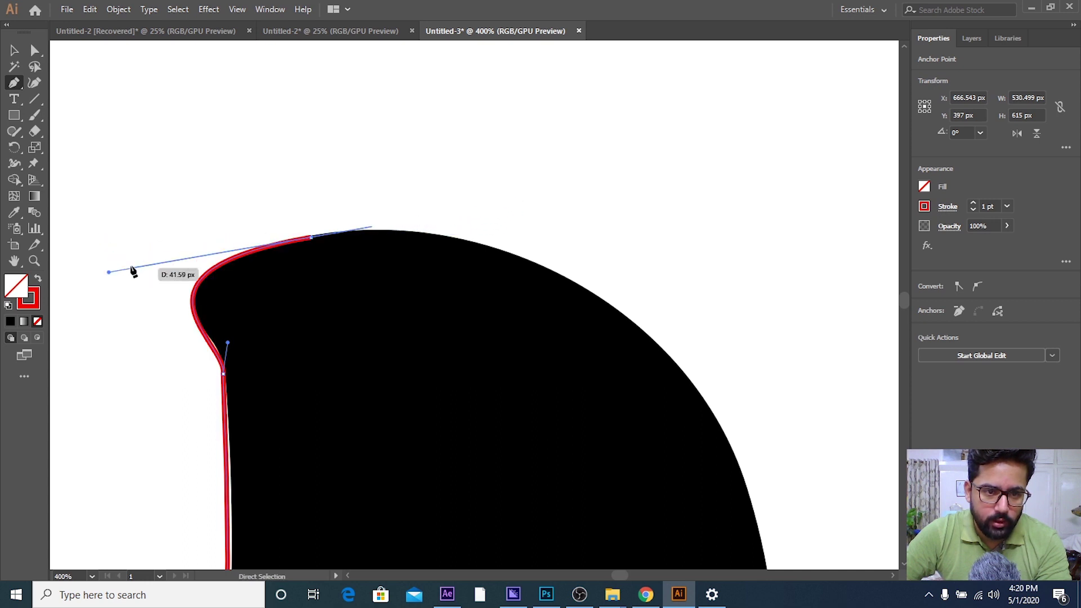
scroll(133, 271, down, 3)
drag(221, 266, 262, 174)
scroll(261, 174, down, 2)
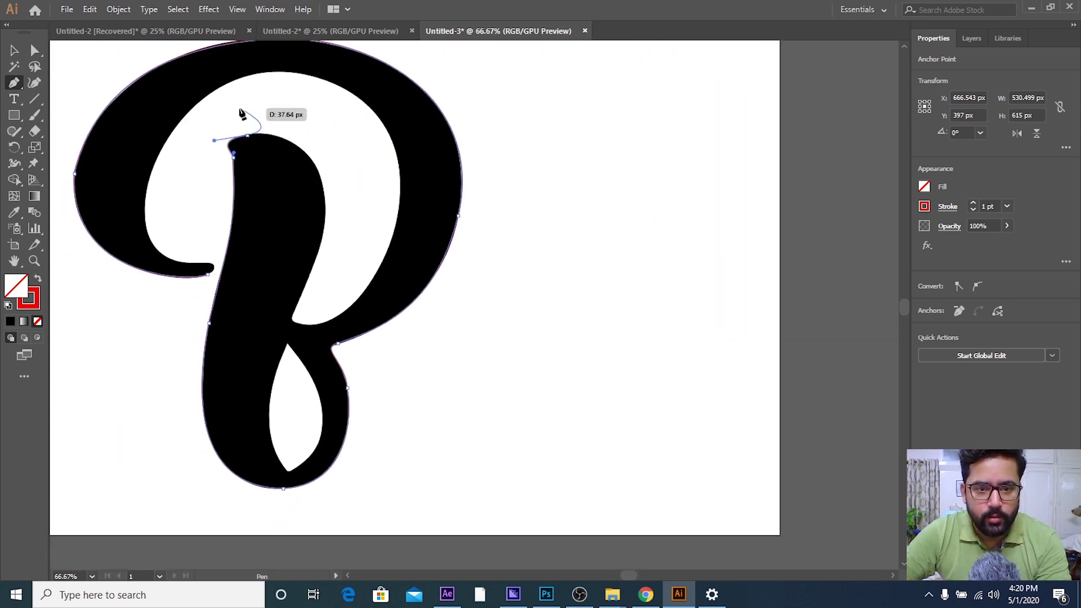
- Place a smooth anchor down the stem's right edge where it meets the bowl
scroll(309, 298, up, 1)
scroll(285, 296, up, 1)
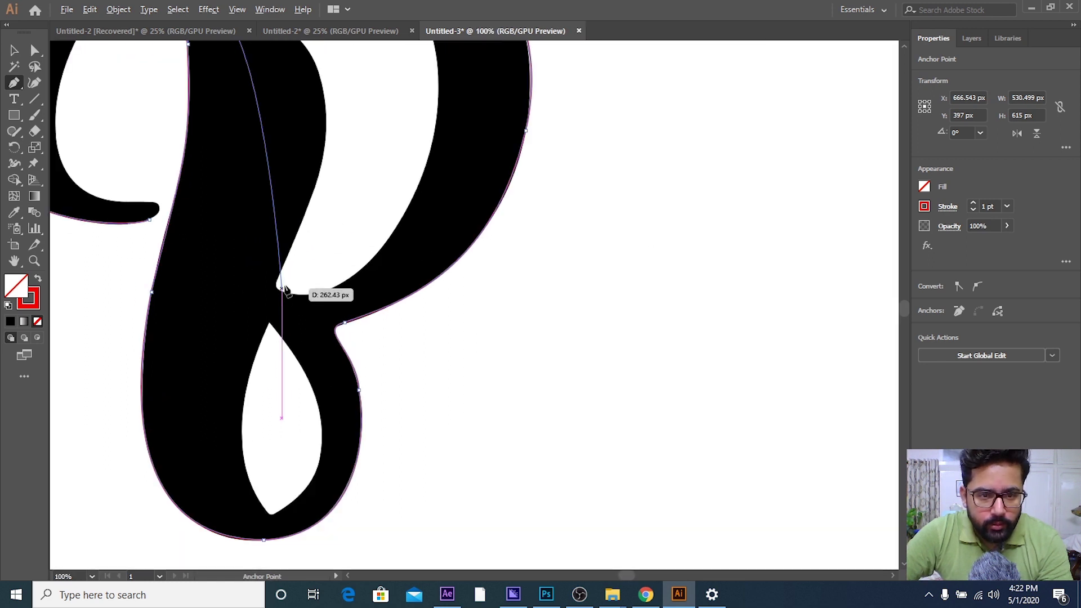
scroll(280, 283, down, 1)
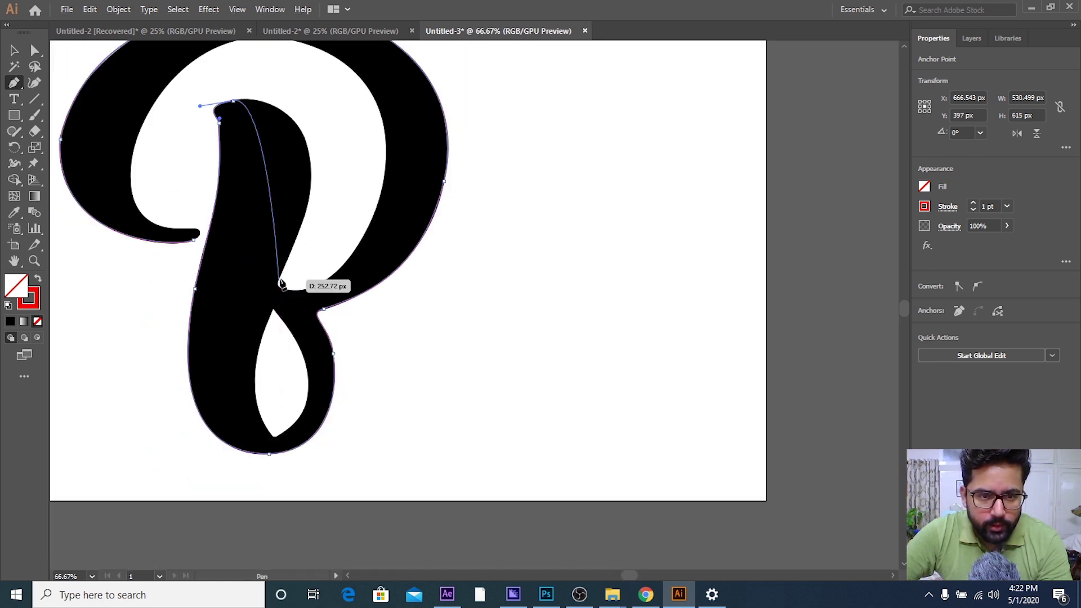
drag(281, 283, 199, 435)
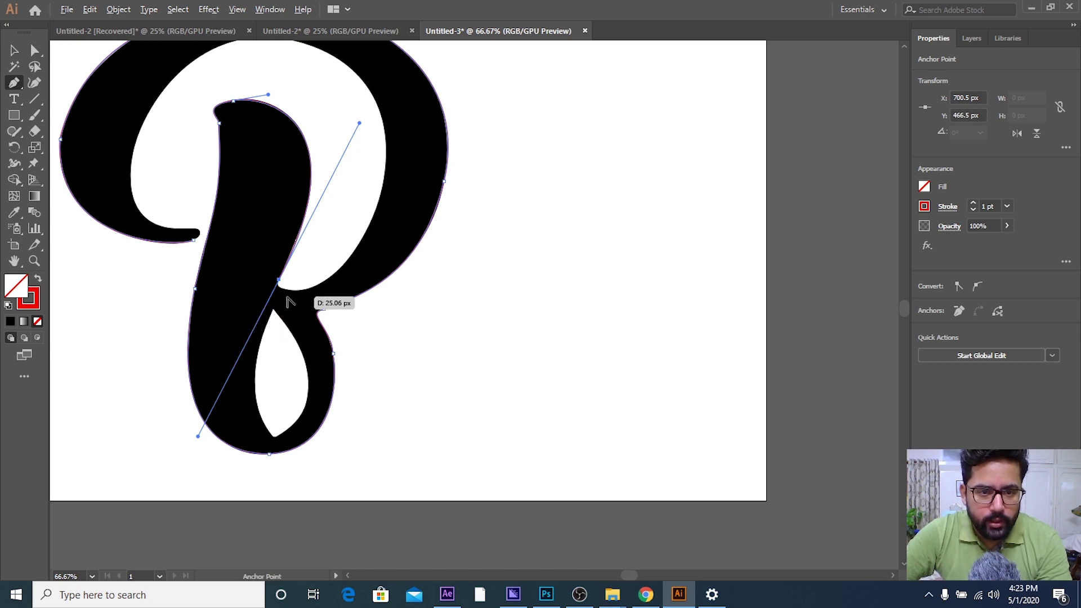
- Zoom in and shape the curve leaving the starting anchor with its handle
key(ctrl+equal)
scroll(281, 293, up, 2)
scroll(270, 316, up, 1)
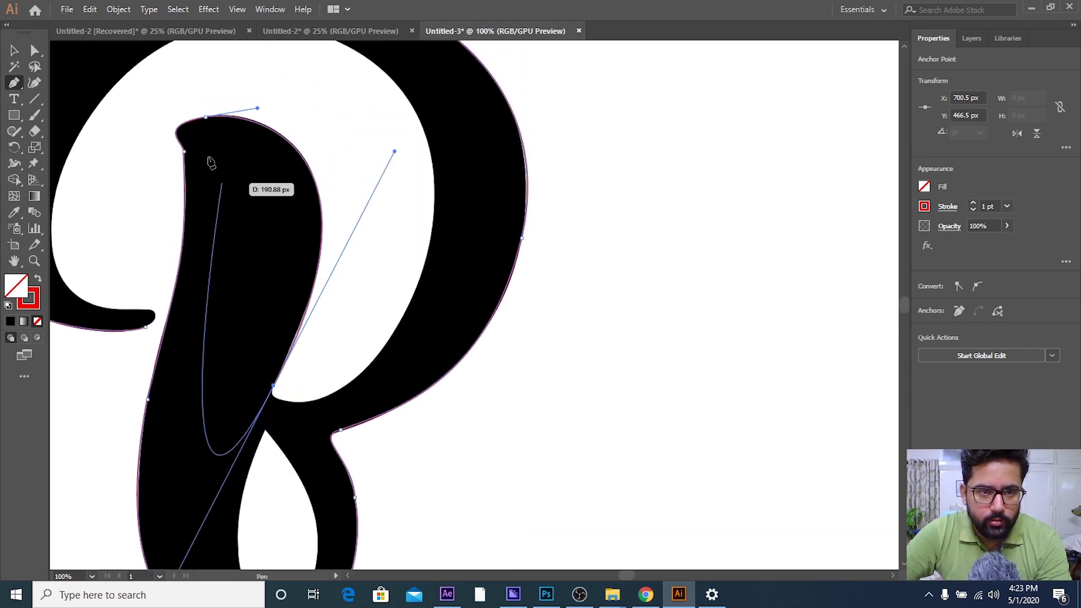
scroll(190, 169, down, 2)
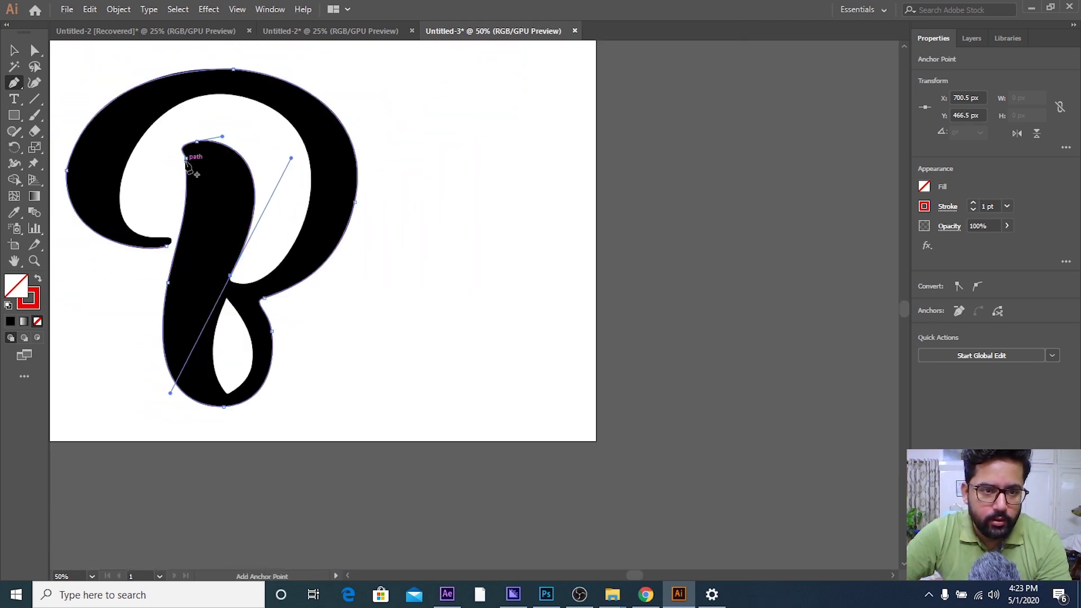
drag(187, 160, 189, 118)
scroll(186, 143, up, 3)
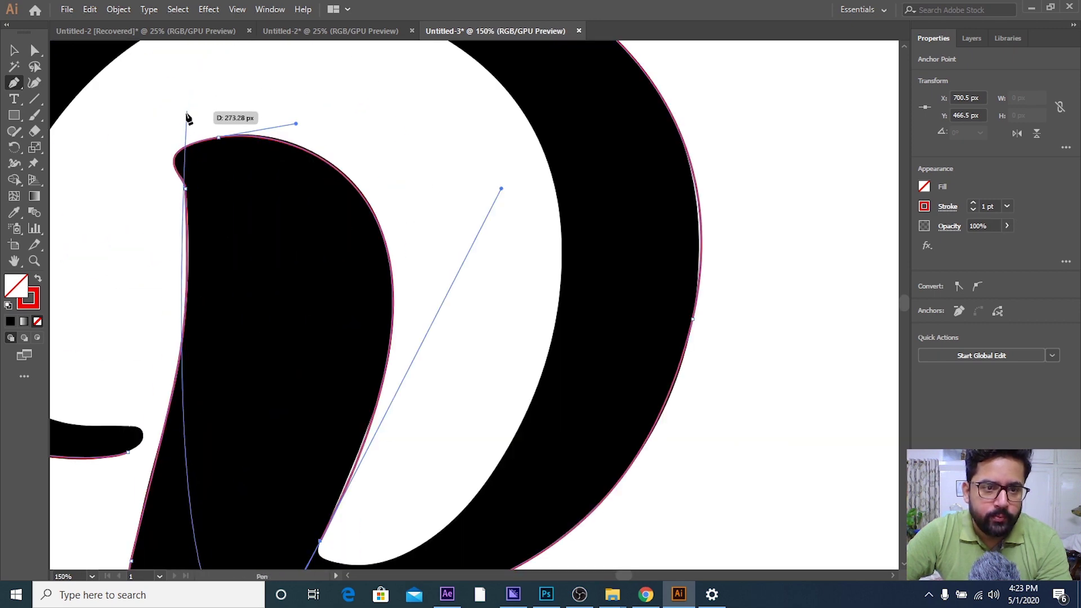
scroll(222, 139, down, 2)
mouse_move(189, 118)
mouse_down()
mouse_move(300, 280)
mouse_move(190, 426)
mouse_move(259, 281)
mouse_move(327, 259)
mouse_up()
scroll(300, 279, down, 1)
scroll(275, 287, up, 1)
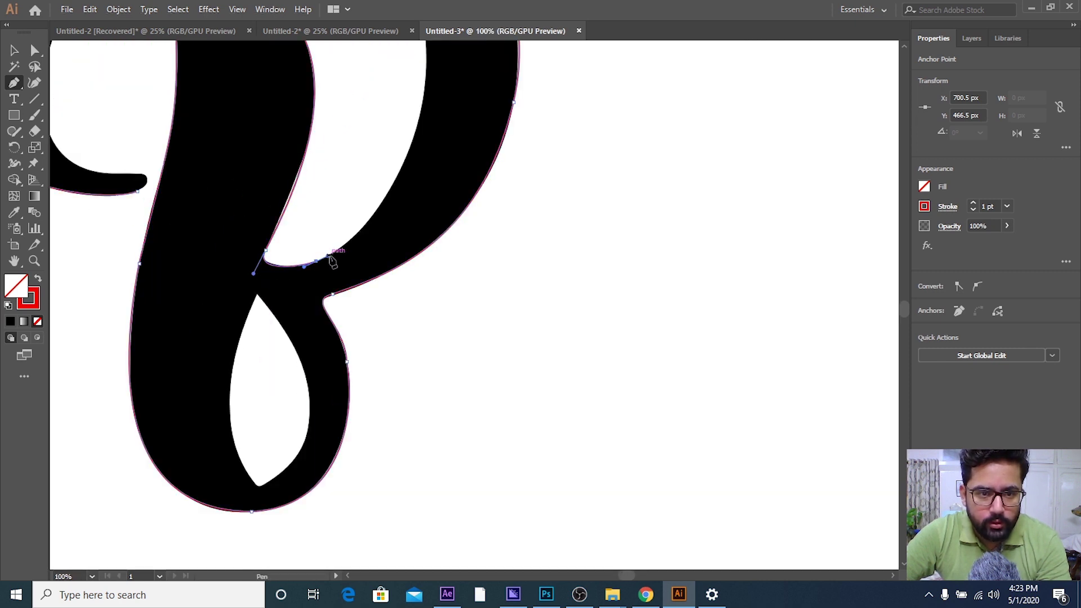
- Set the stem–bowl notch handle and add a vertical smooth anchor on the bowl's inner right edge
scroll(279, 265, up, 3)
drag(238, 286, 207, 298)
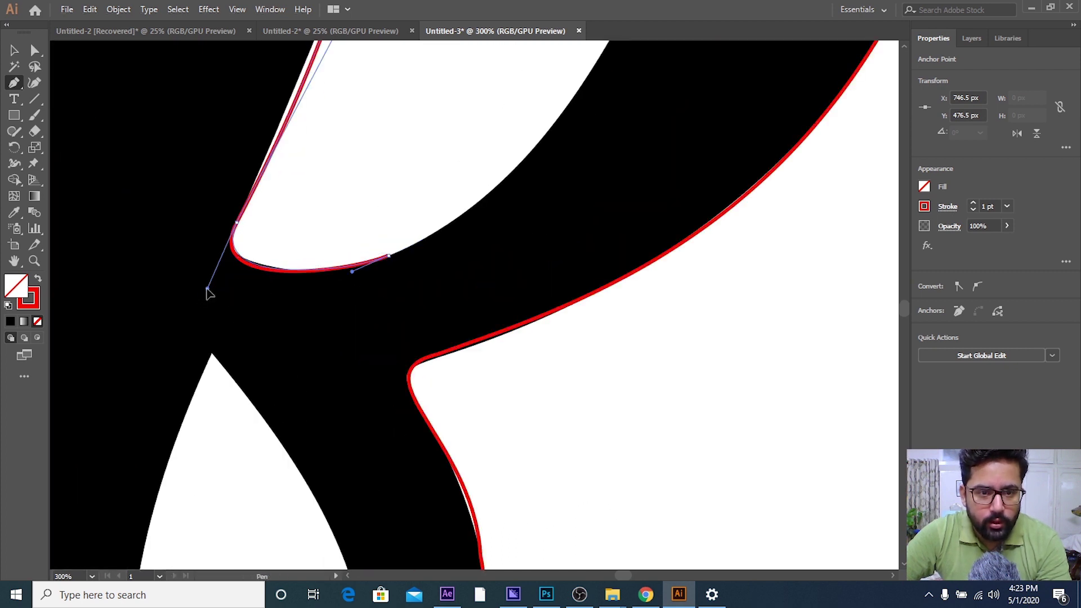
scroll(212, 290, down, 2)
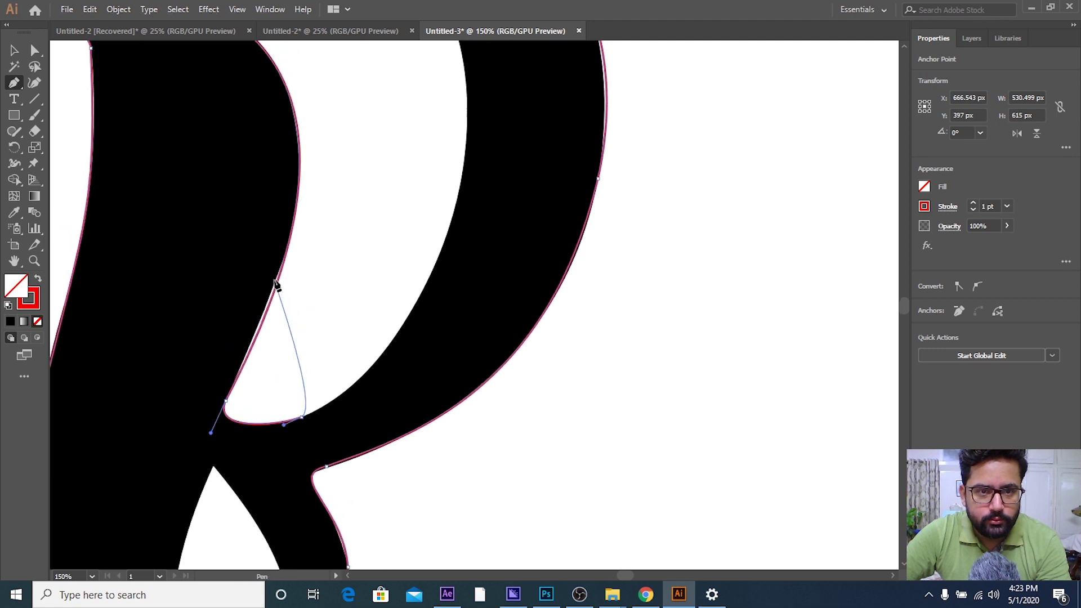
scroll(276, 285, down, 3)
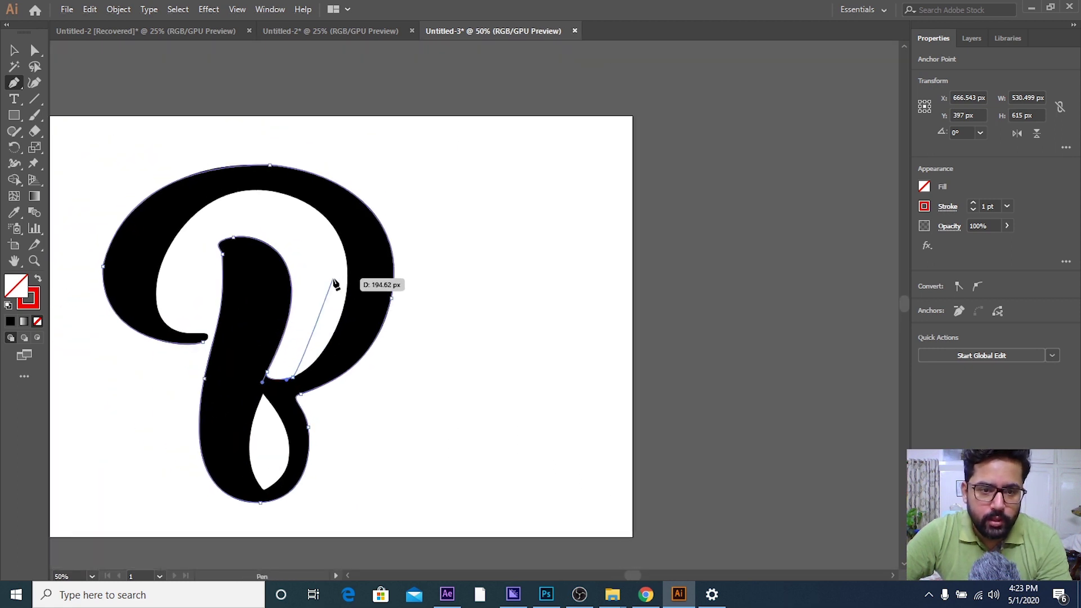
drag(334, 281, 413, 253)
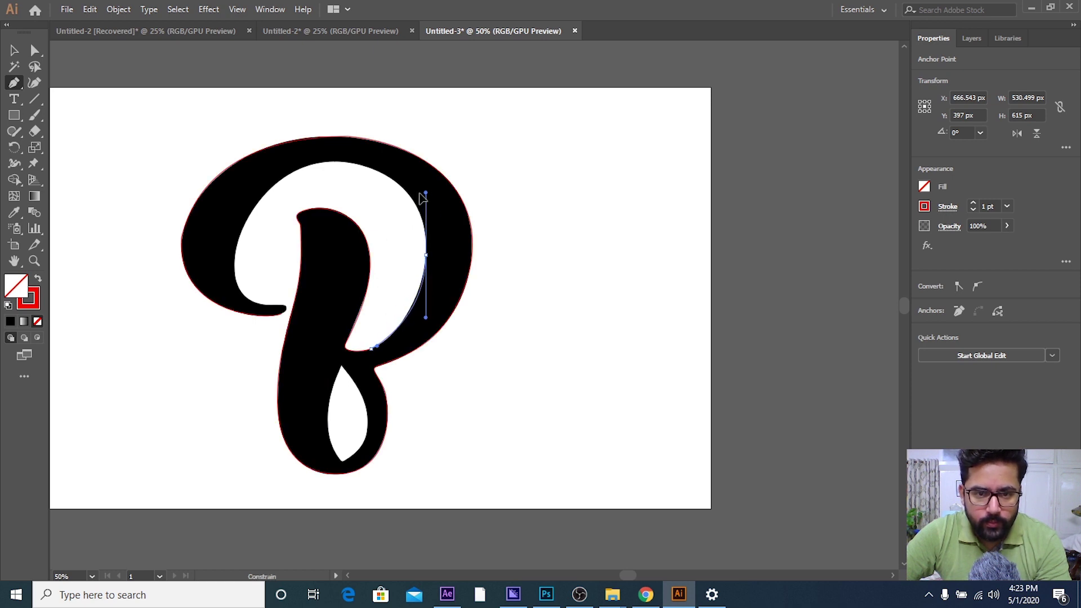
mouse_move(425, 204)
mouse_down()
mouse_move(424, 334)
mouse_move(318, 379)
mouse_move(349, 366)
mouse_up()
scroll(425, 326, up, 1)
scroll(363, 370, up, 1)
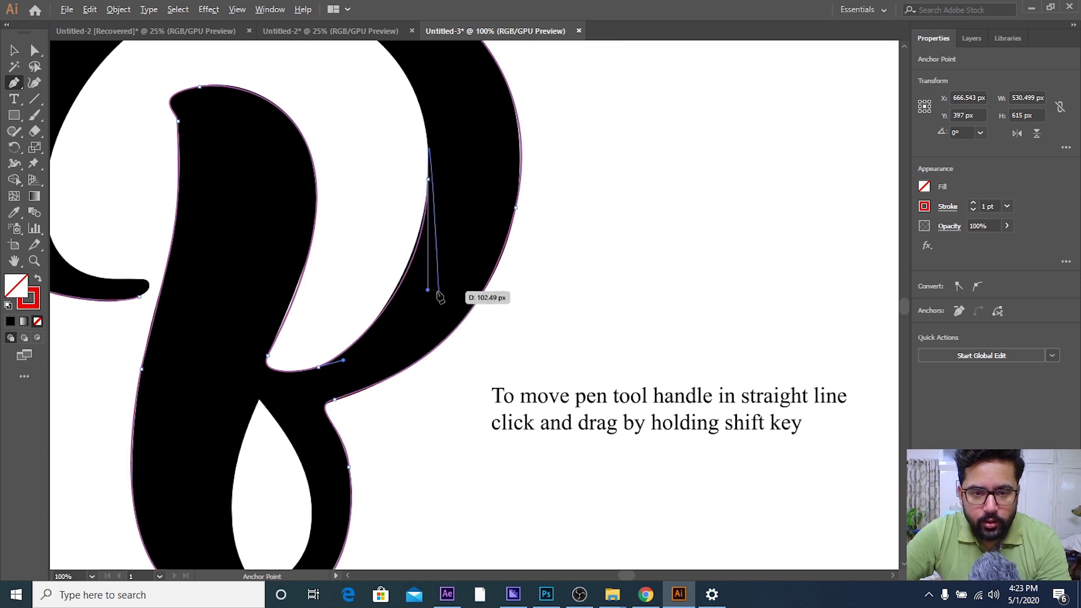
drag(408, 331, 431, 285)
key(ctrl)
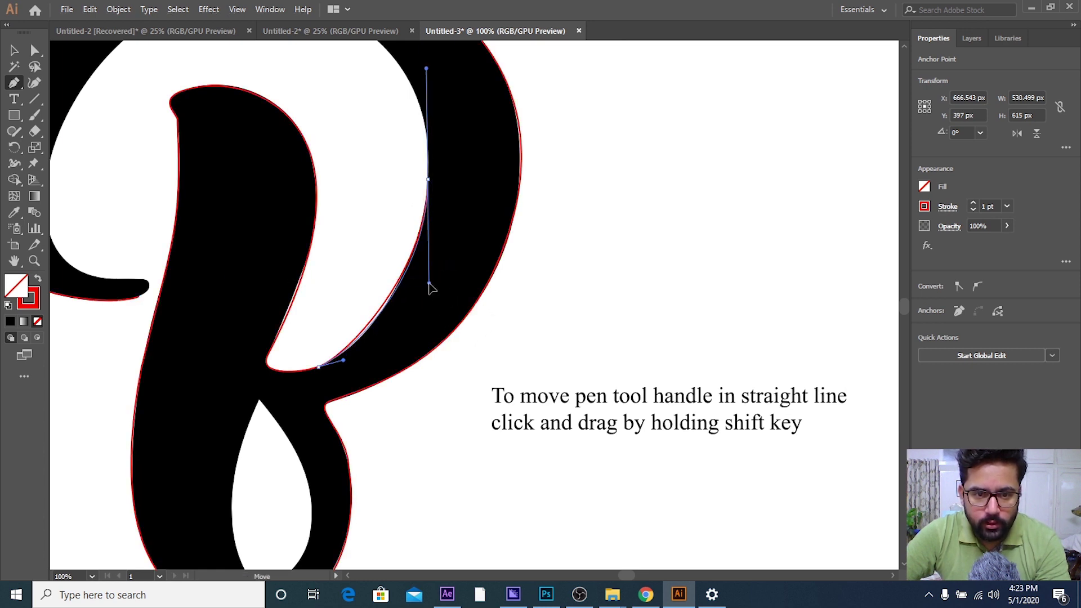
scroll(426, 259, down, 2)
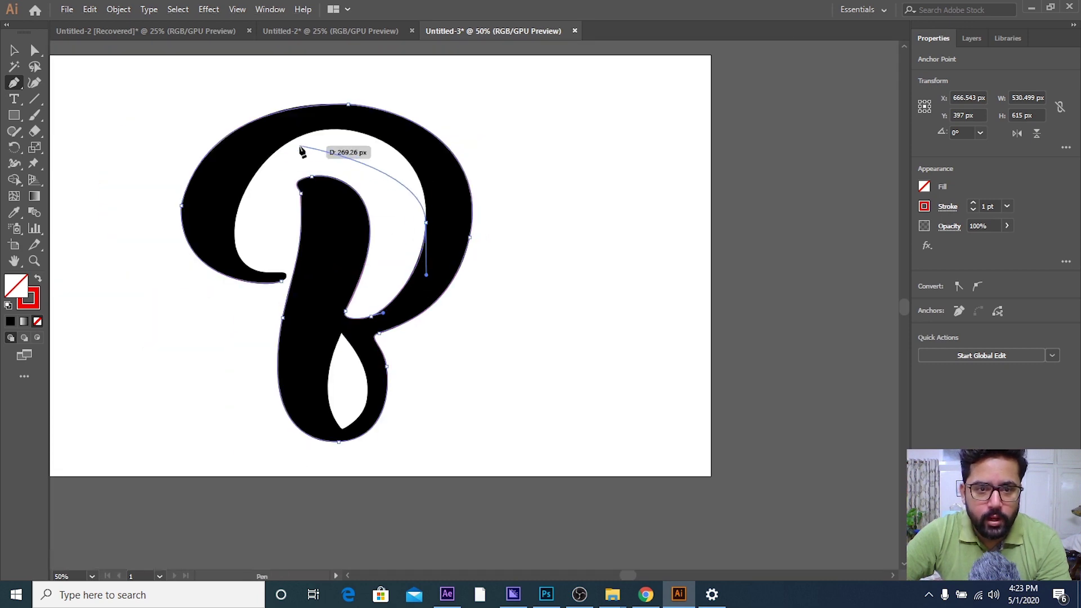
- Add curved anchors along the bowl's inner top and left edge to where it meets the tail
click(340, 131)
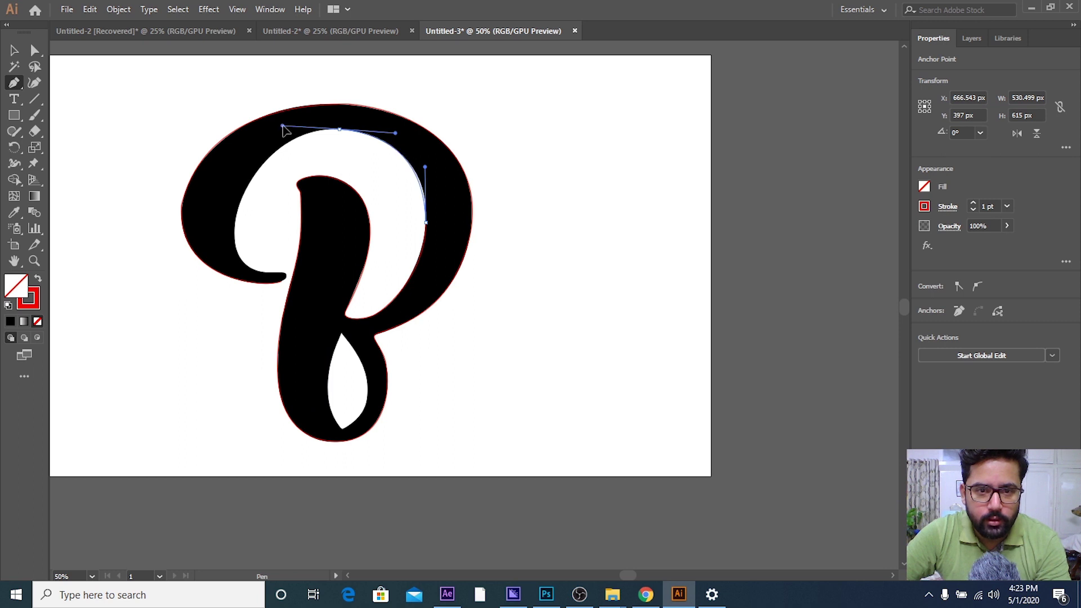
scroll(433, 171, up, 2)
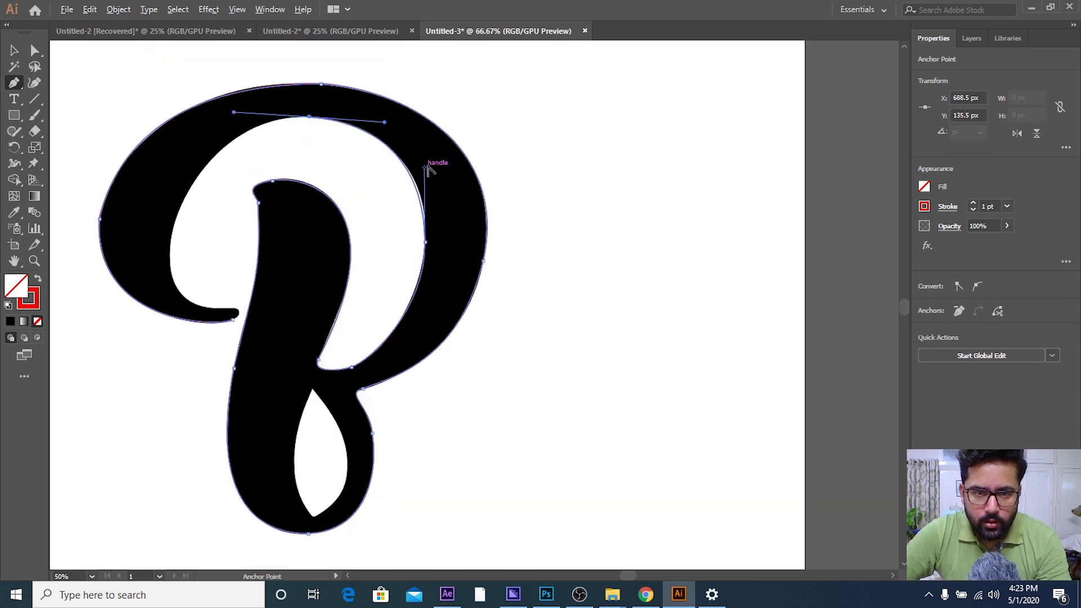
drag(422, 169, 426, 173)
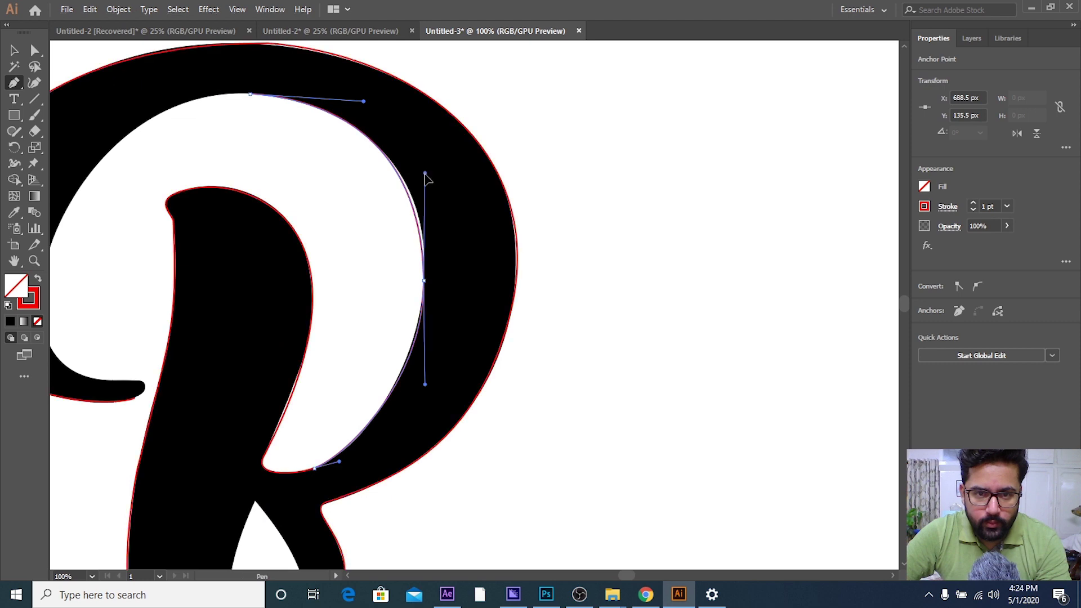
scroll(338, 180, down, 2)
scroll(276, 163, down, 1)
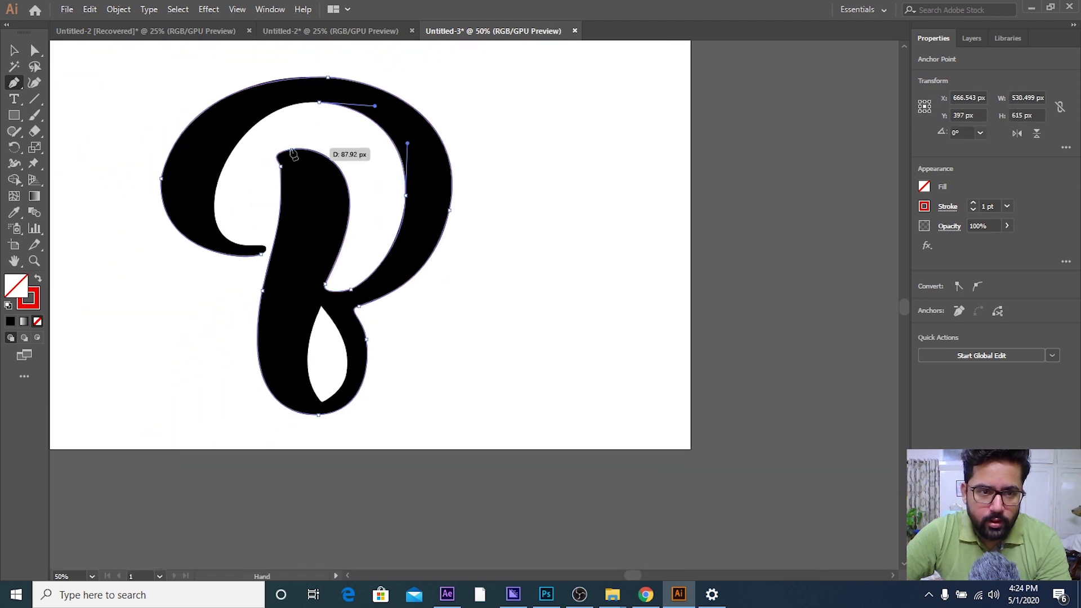
scroll(207, 197, up, 1)
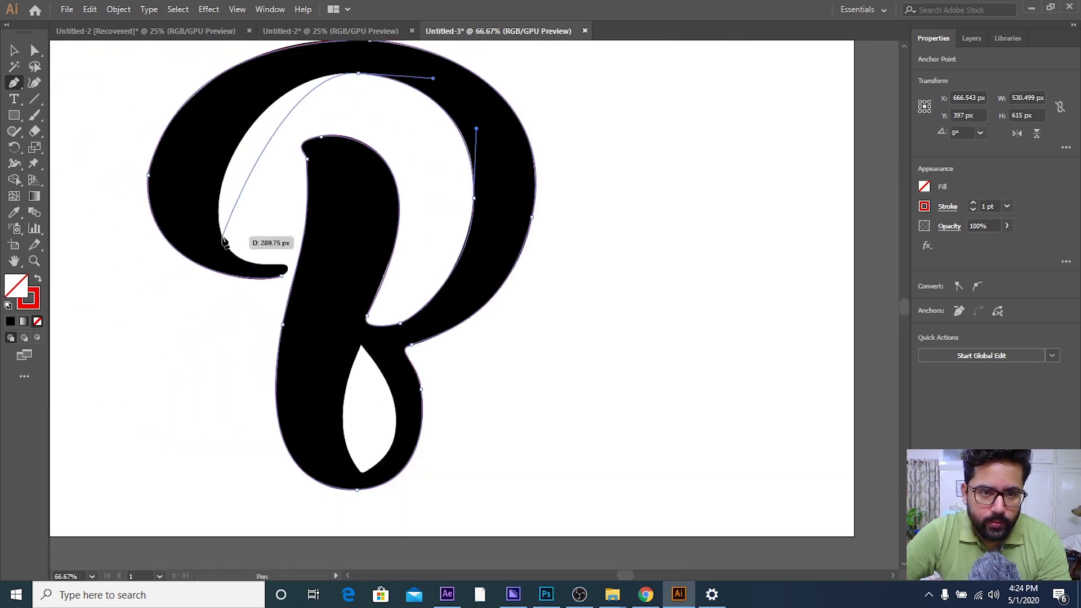
mouse_move(223, 239)
mouse_down()
mouse_move(207, 355)
mouse_move(242, 323)
mouse_up()
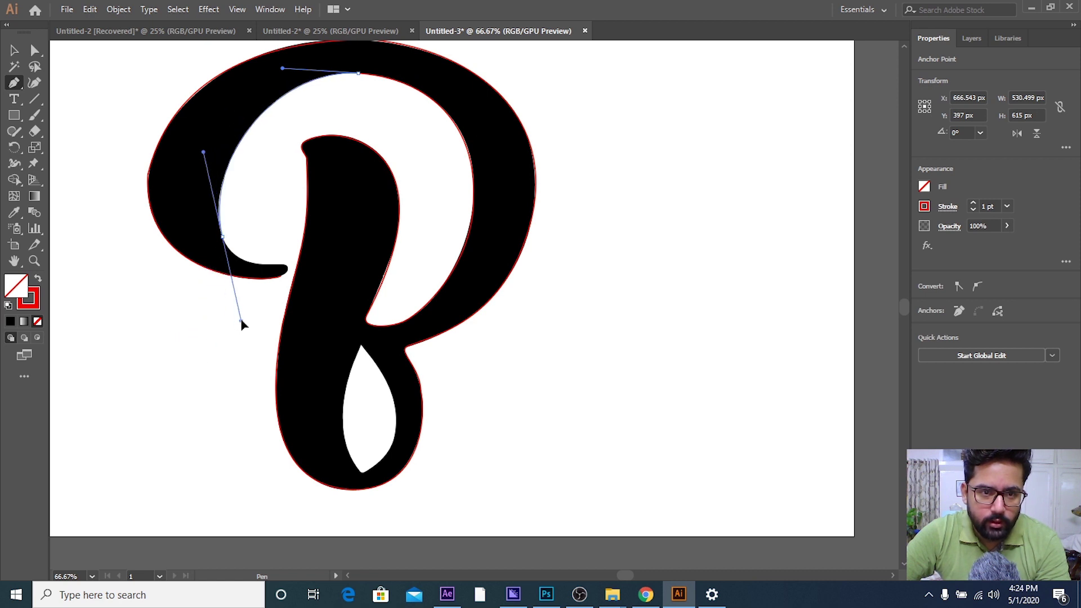
drag(273, 256, 277, 224)
scroll(270, 225, up, 1)
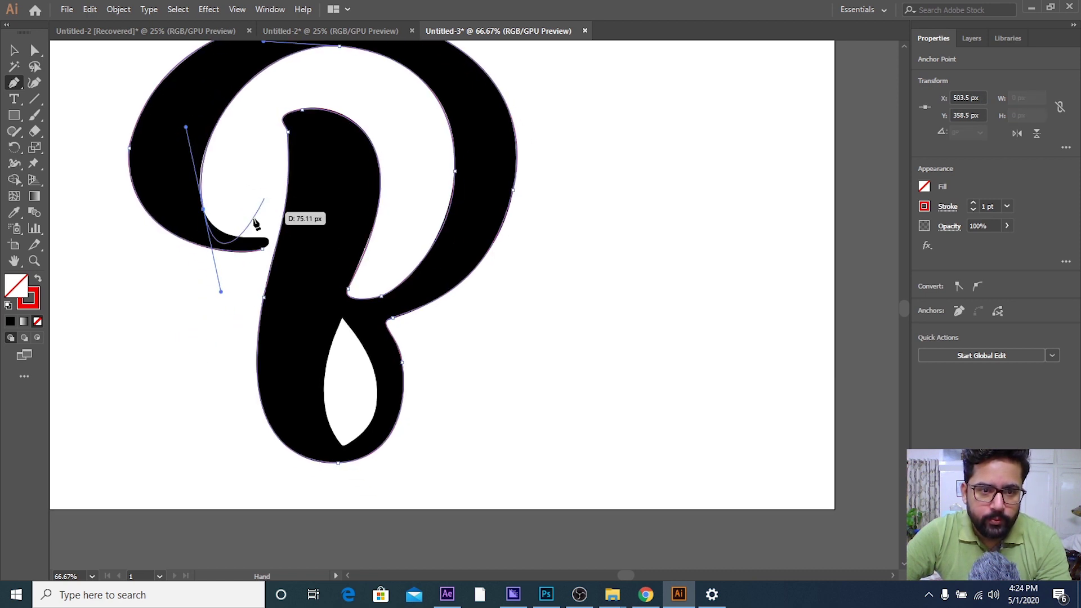
scroll(265, 237, up, 1)
scroll(265, 237, down, 1)
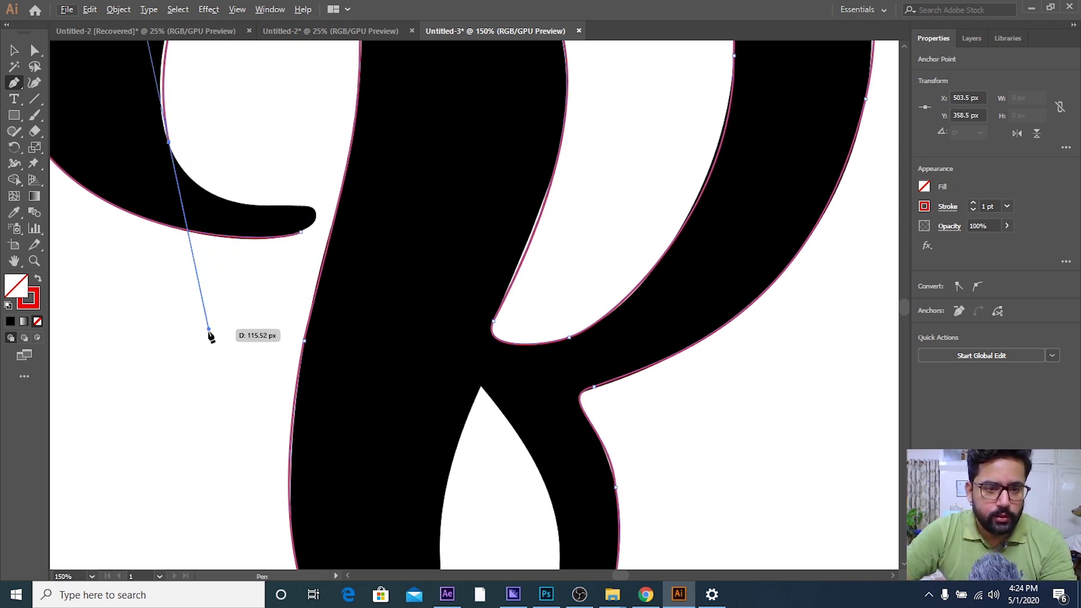
- Ease the curve along the tail's upper edge and place an anchor at the tail tip
drag(207, 330, 200, 317)
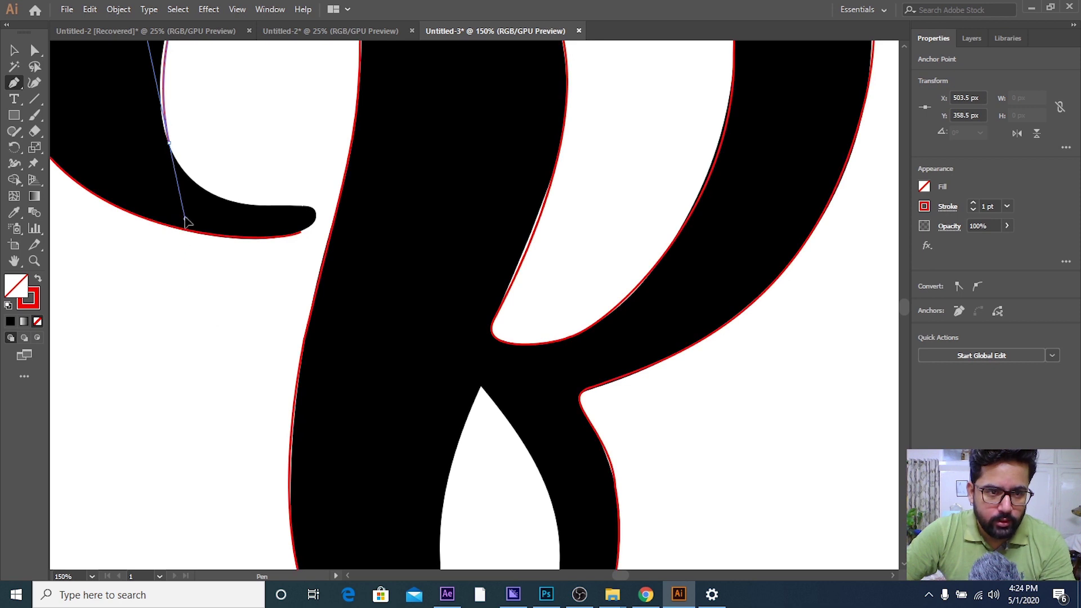
drag(187, 222, 182, 204)
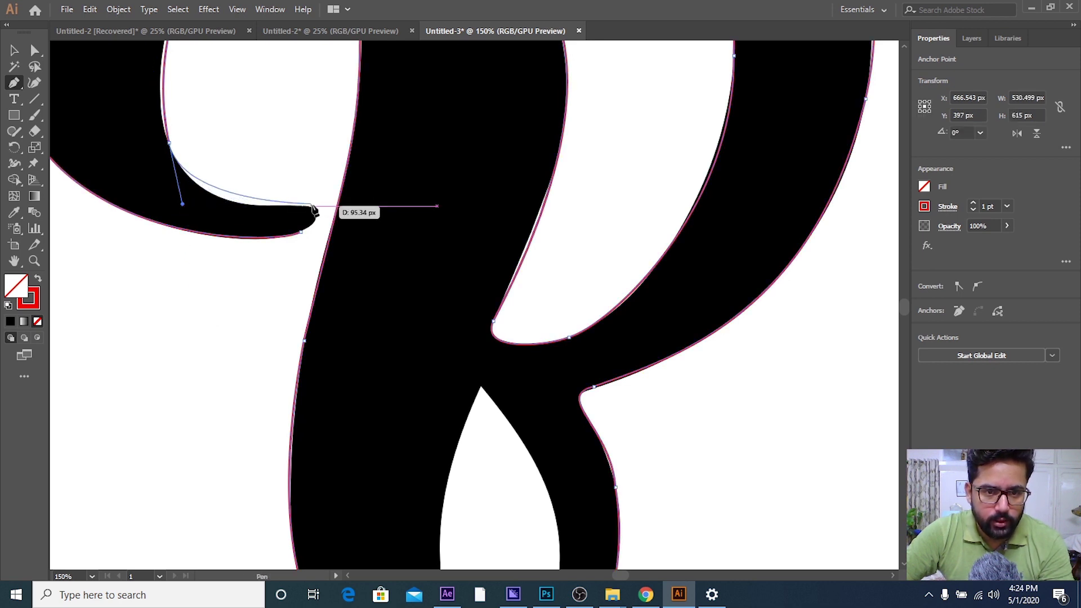
drag(313, 209, 302, 240)
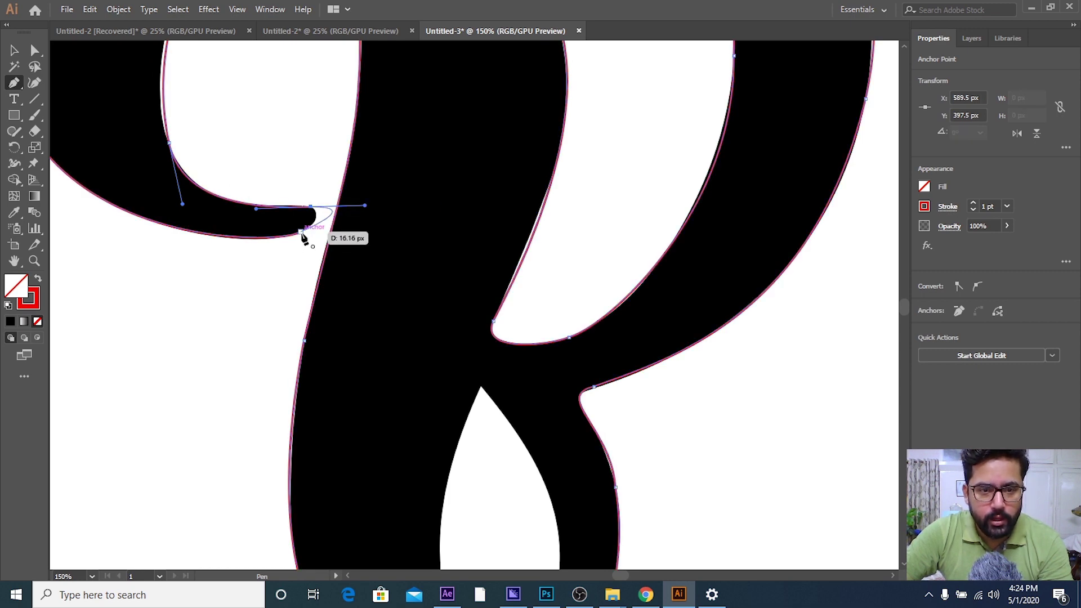
scroll(302, 239, up, 1)
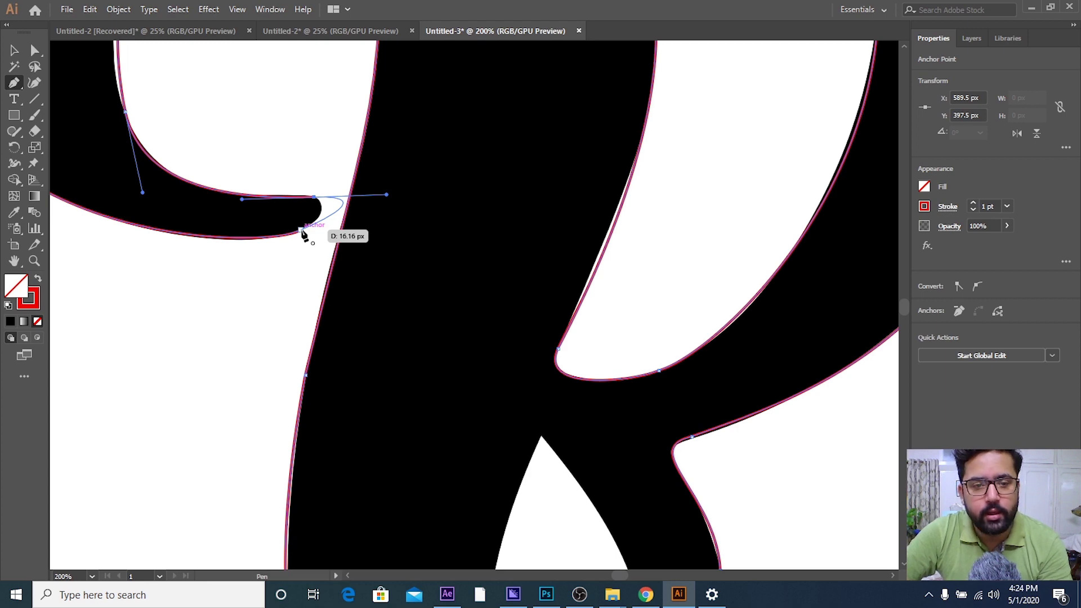
scroll(302, 240, up, 2)
scroll(301, 239, up, 1)
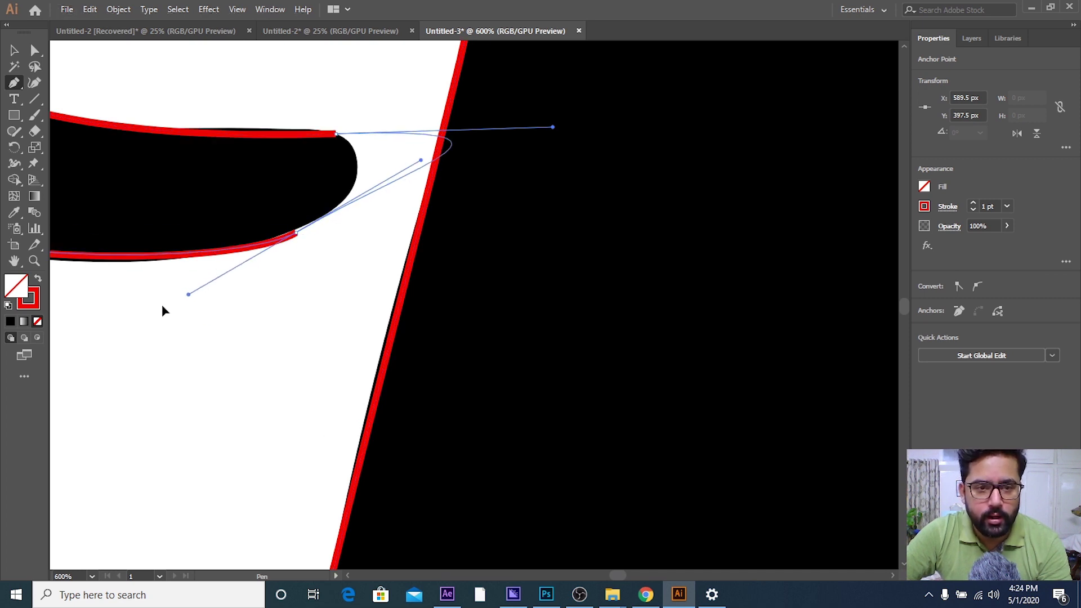
- Bend the path around the tail tip, close it on the lower edge, and round the tip
drag(301, 238, 142, 319)
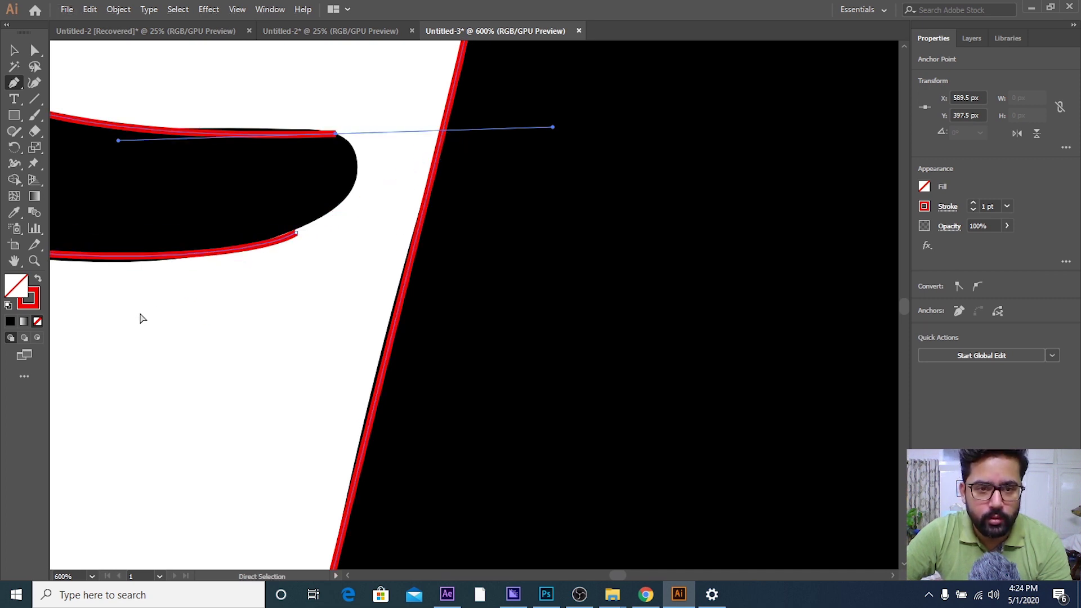
click(299, 237)
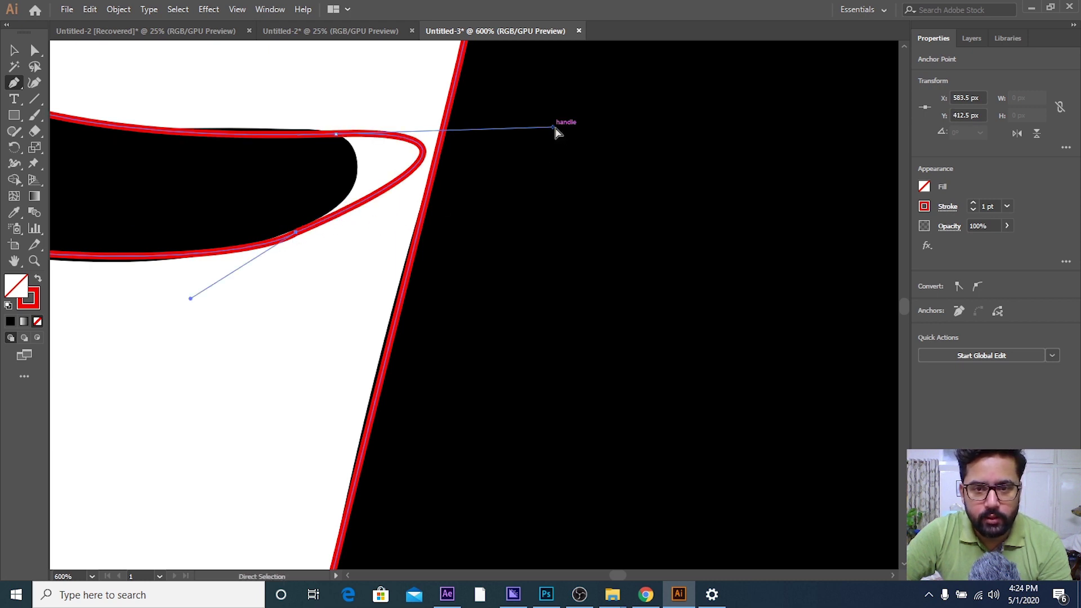
mouse_move(554, 131)
mouse_down()
mouse_move(441, 148)
mouse_move(410, 174)
mouse_up()
scroll(314, 189, down, 3)
scroll(302, 203, down, 2)
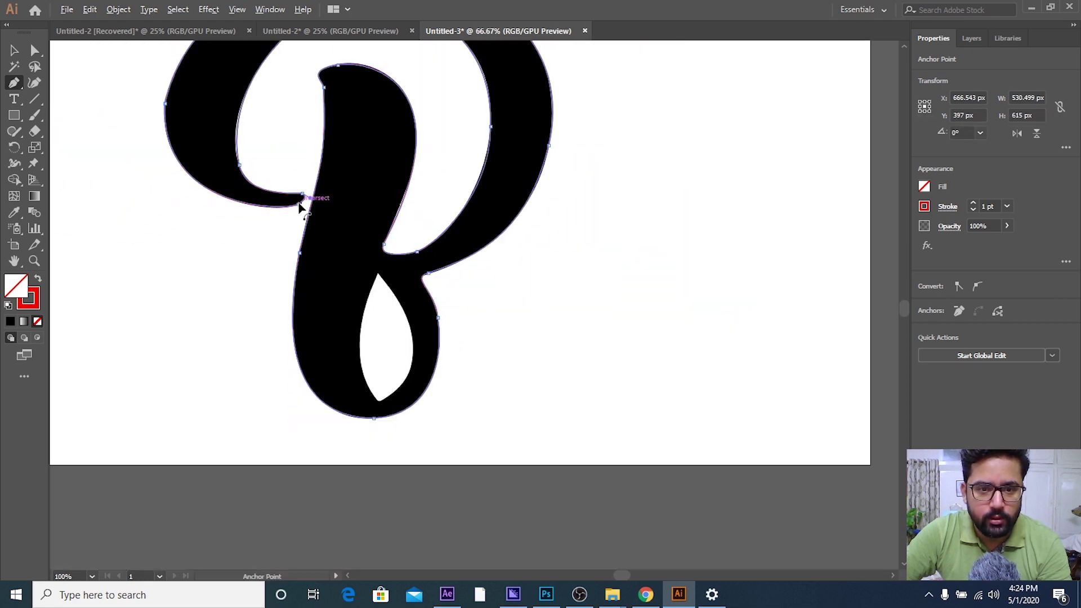
scroll(341, 233, down, 1)
scroll(338, 234, down, 2)
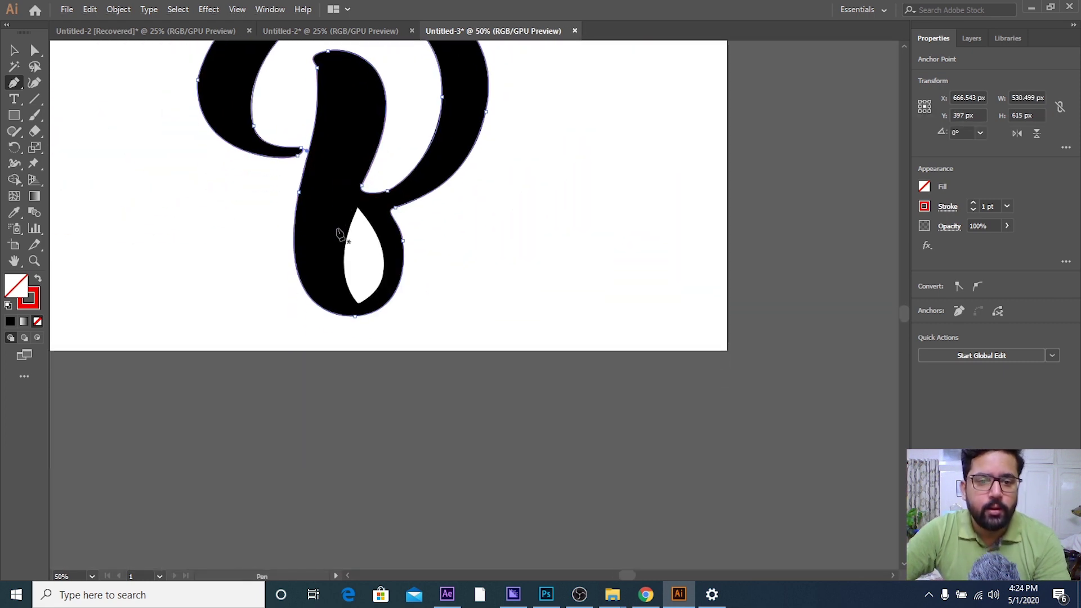
- Start a new Pen path at the counter's top with smooth anchors on its right side and bottom
click(15, 50)
click(598, 250)
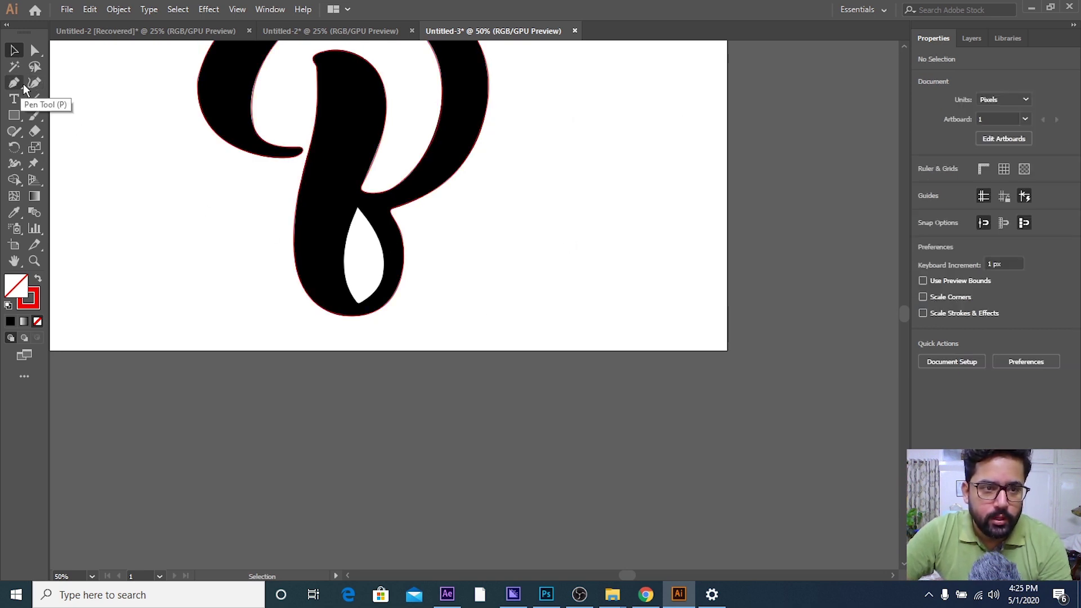
click(14, 83)
scroll(338, 248, up, 2)
scroll(401, 234, left, 3)
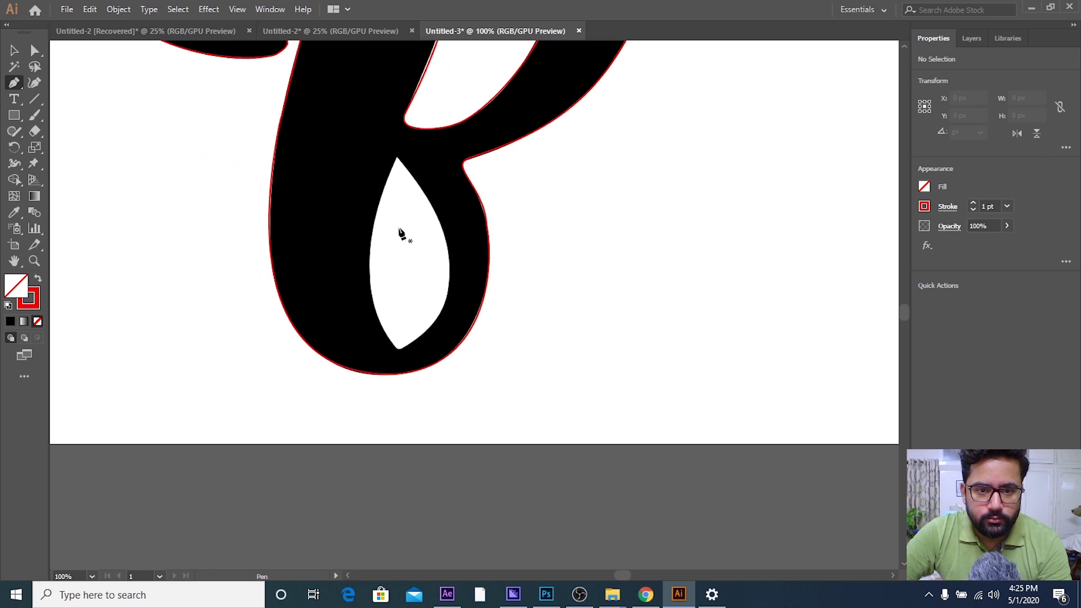
click(397, 157)
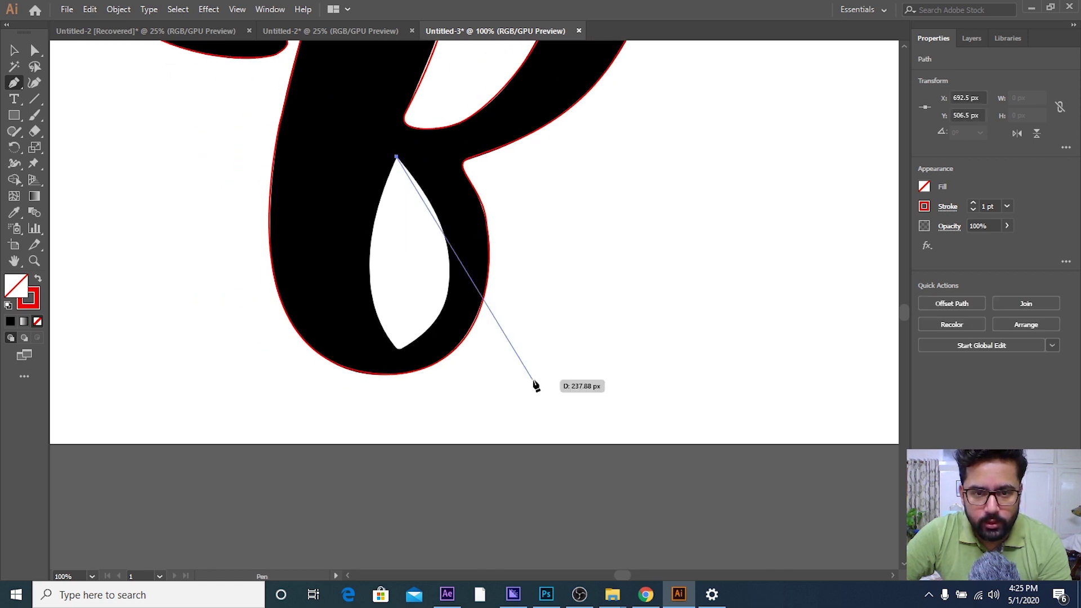
scroll(400, 352, up, 1)
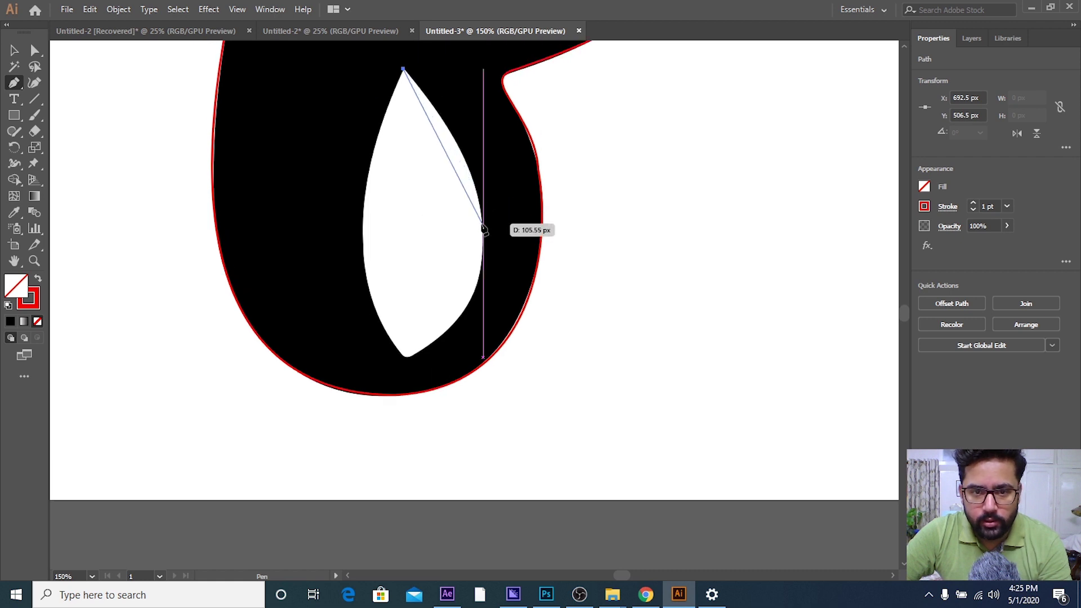
drag(483, 223, 490, 297)
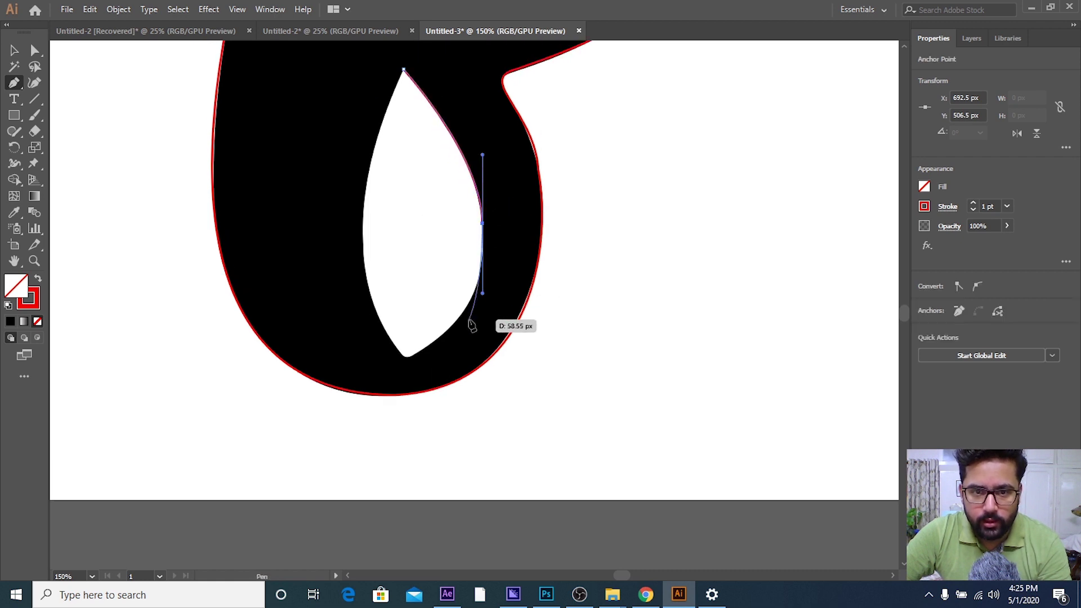
mouse_move(410, 357)
mouse_down()
mouse_move(344, 384)
mouse_move(352, 390)
mouse_up()
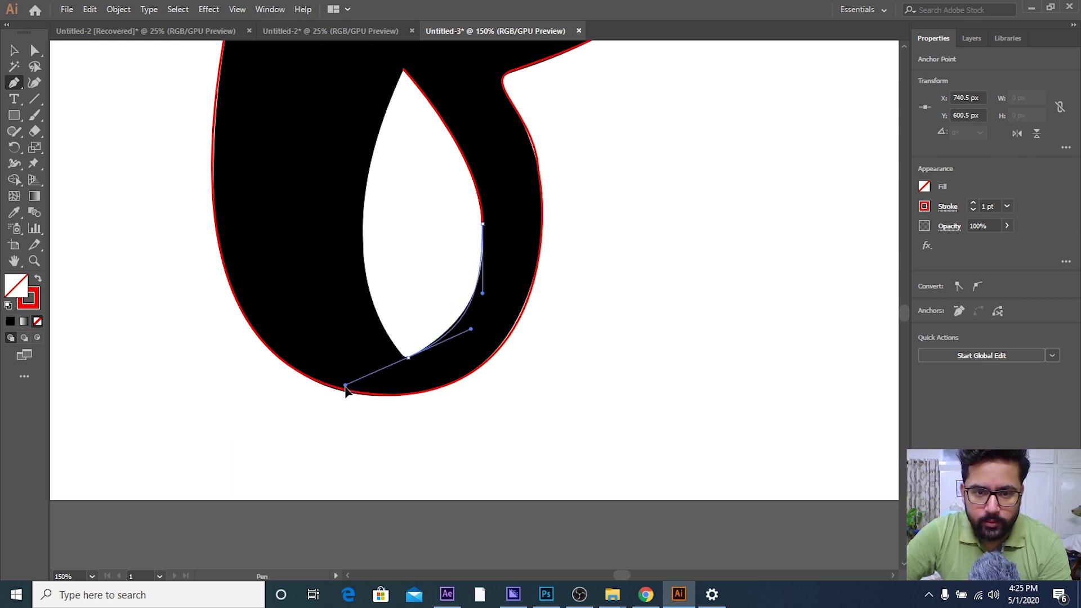
- Bring the counter path up its left side, close it at the top, and refine the left curve
scroll(391, 242, up, 2)
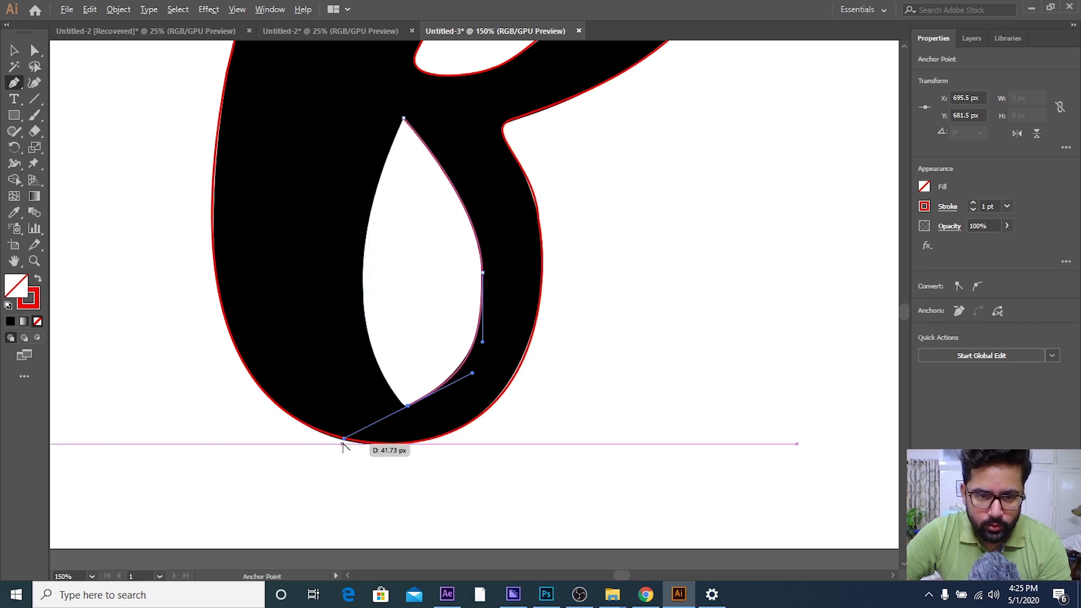
drag(344, 438, 337, 400)
mouse_move(403, 118)
mouse_down()
mouse_move(341, 374)
mouse_move(343, 355)
mouse_up()
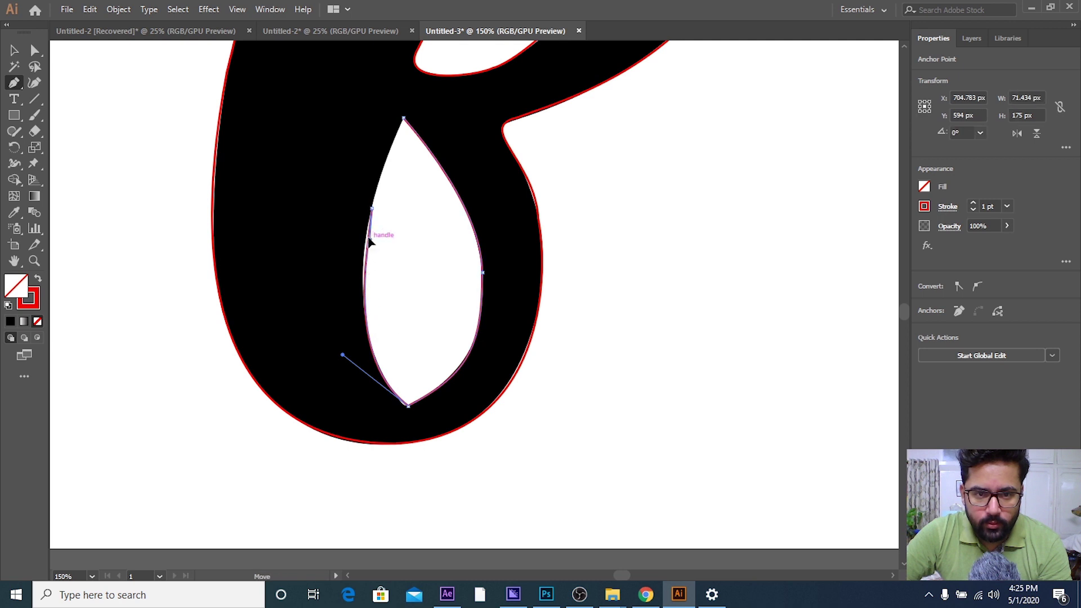
scroll(374, 241, up, 2)
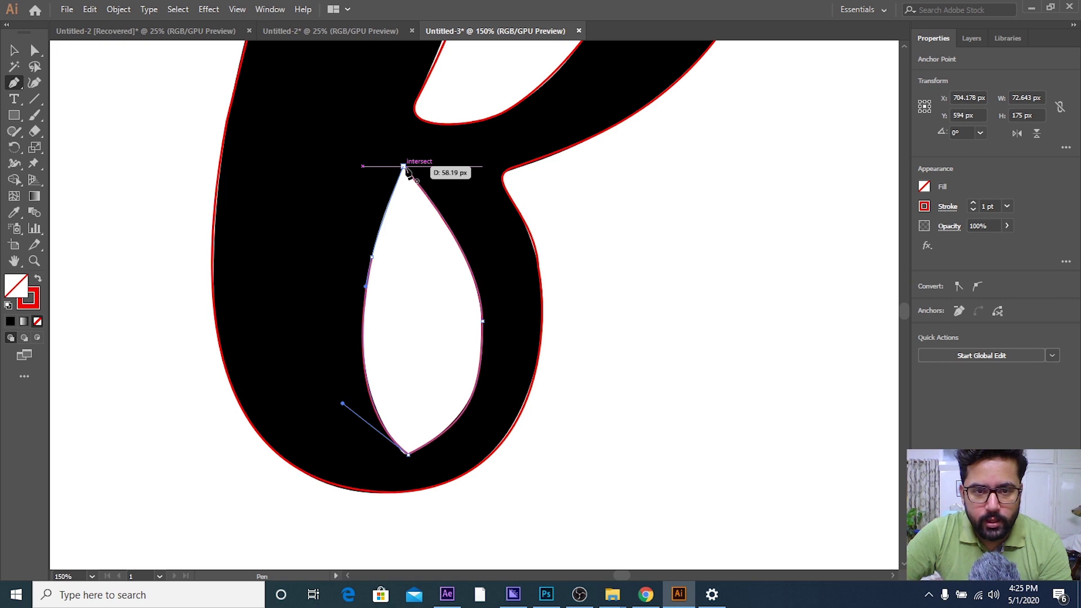
drag(406, 171, 418, 173)
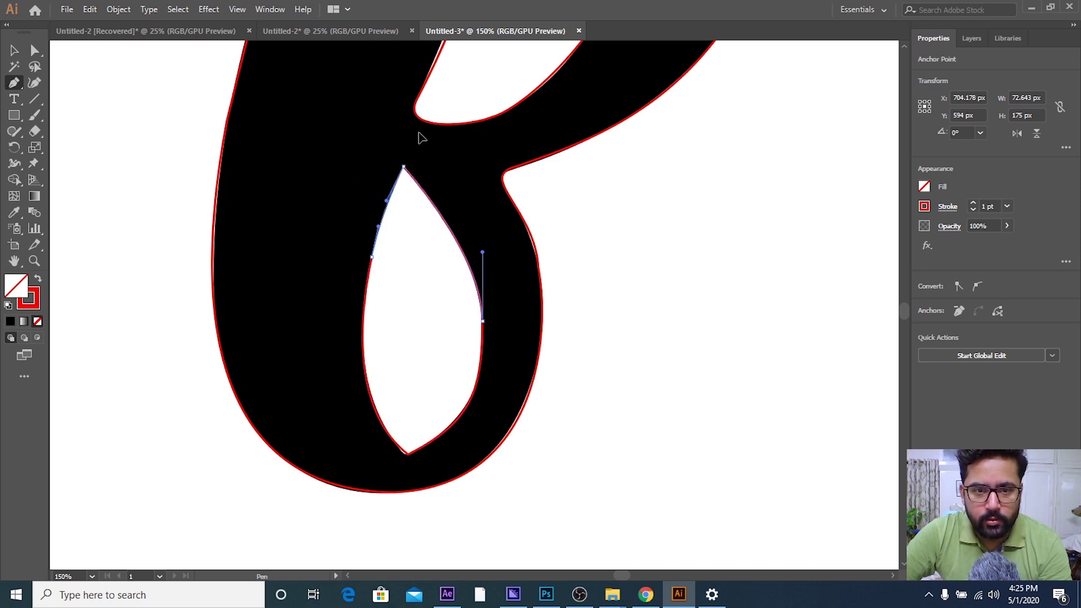
mouse_move(403, 167)
mouse_down()
mouse_move(376, 235)
mouse_move(410, 159)
mouse_move(543, 103)
mouse_up()
key(ctrl+equal)
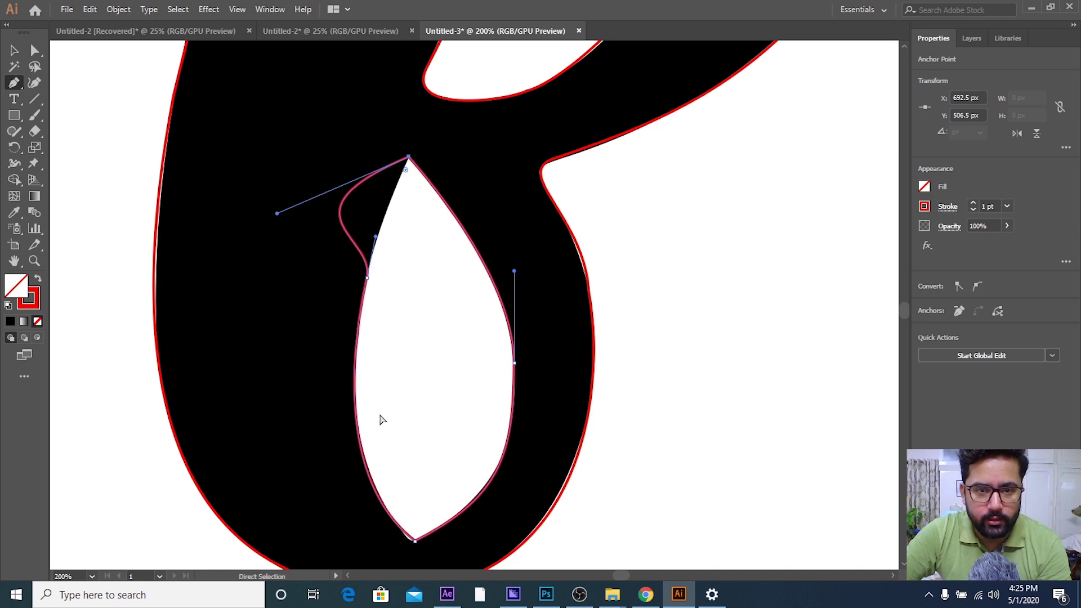
drag(381, 420, 410, 164)
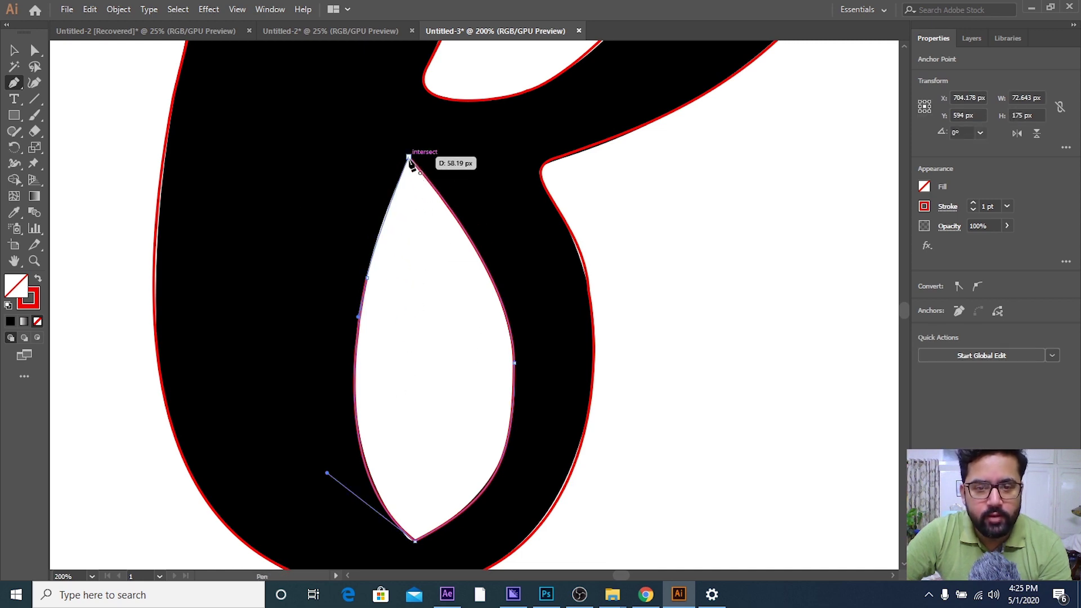
scroll(410, 163, up, 1)
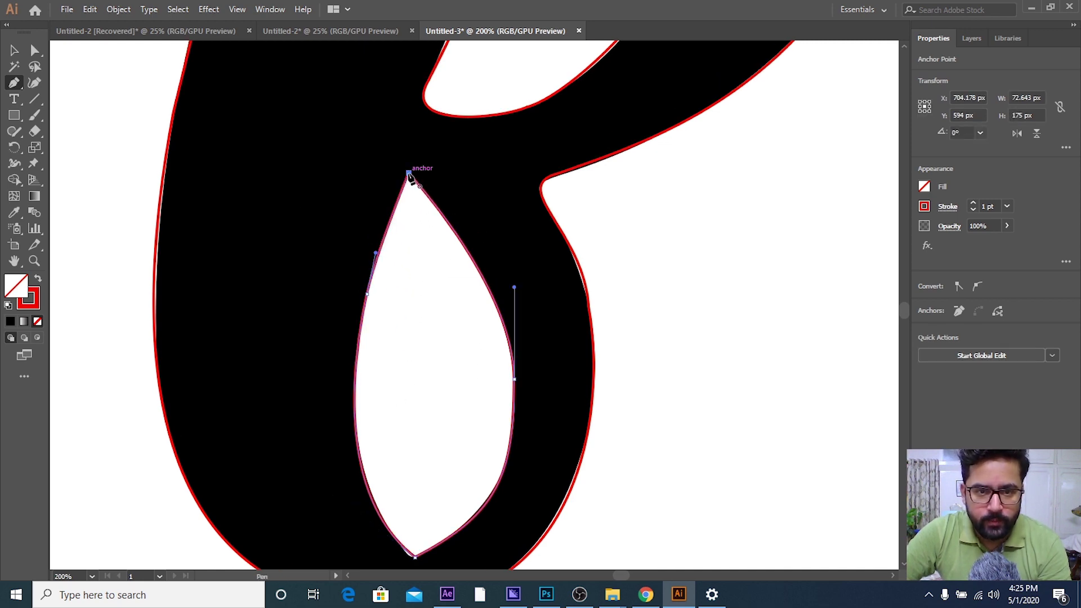
scroll(410, 175, down, 2)
scroll(389, 270, down, 2)
- Deselect the counter path and marquee-select the whole traced P outline
click(14, 51)
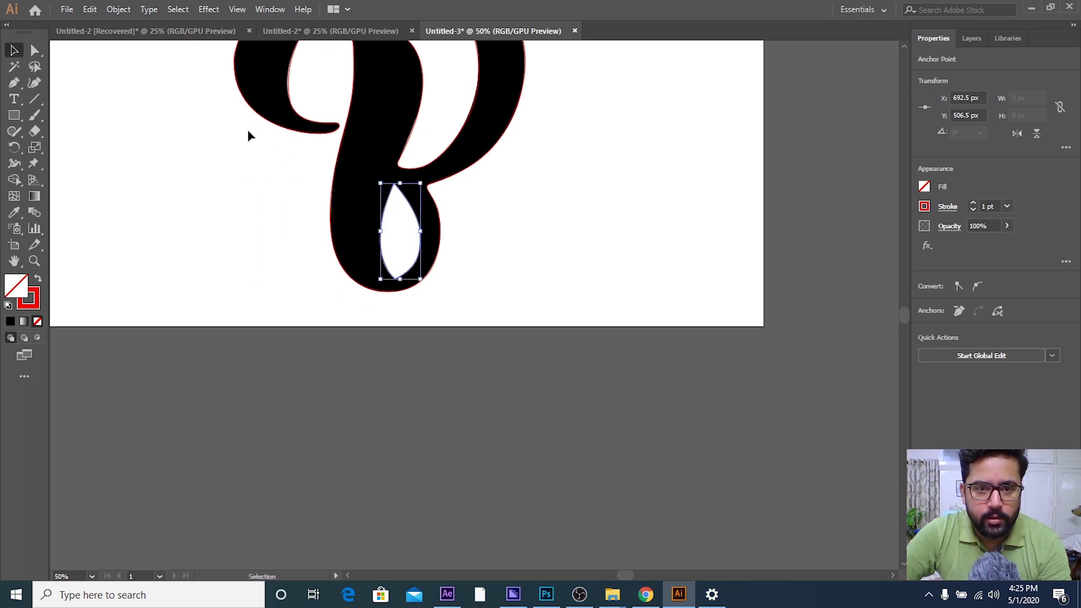
click(247, 130)
scroll(388, 225, up, 1)
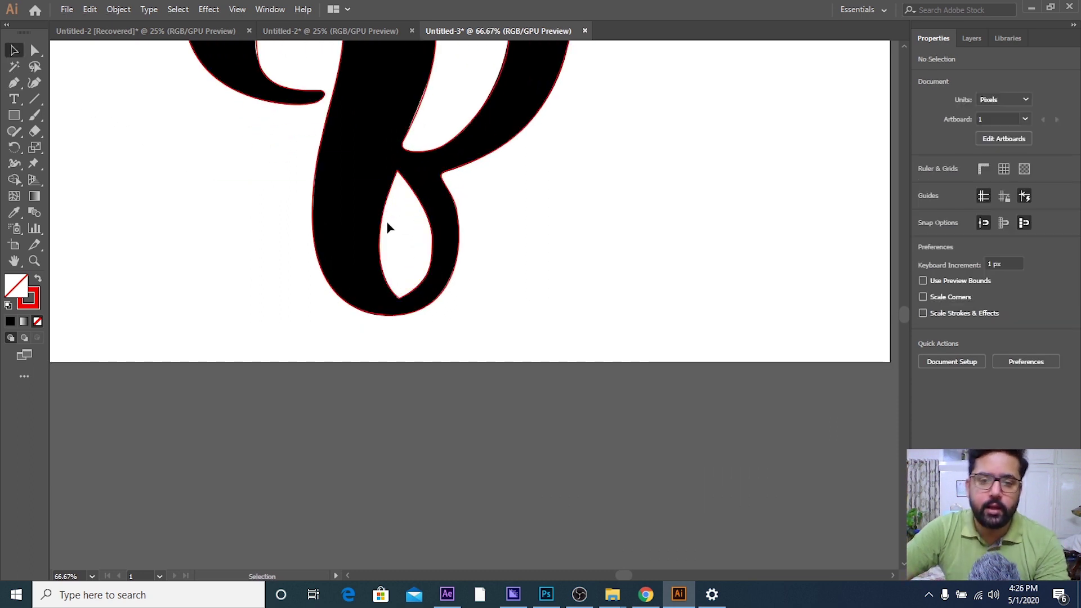
scroll(388, 227, up, 1)
scroll(387, 226, up, 2)
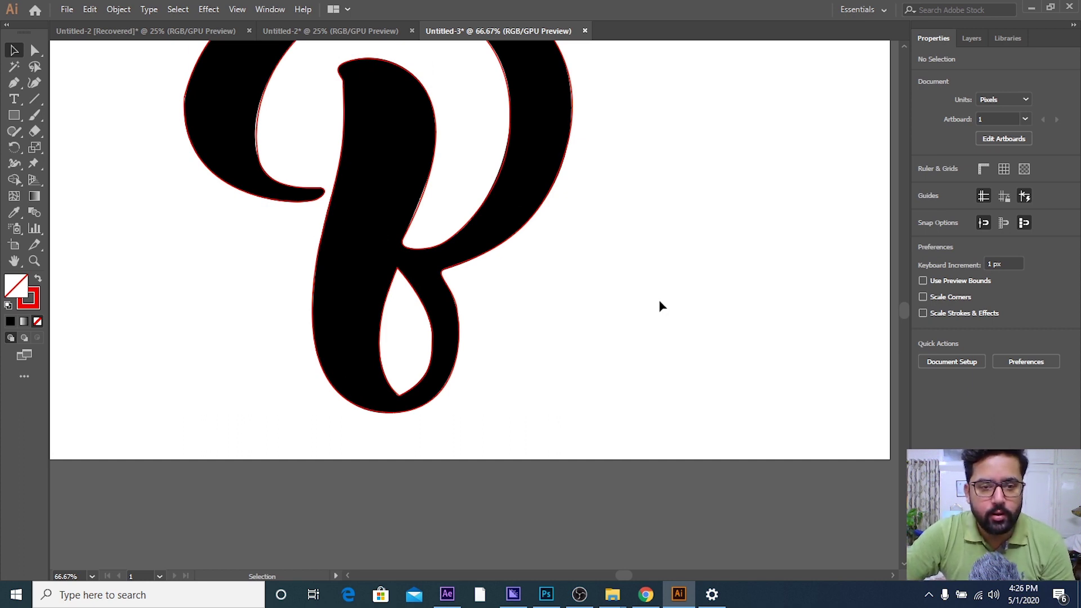
scroll(619, 302, up, 1)
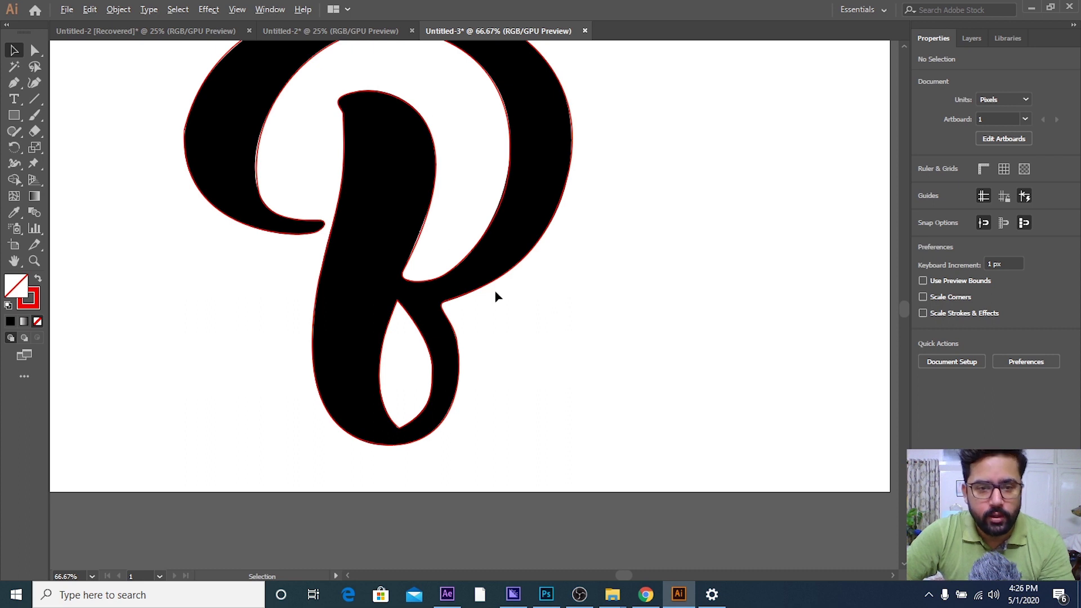
key(ctrl+minus)
drag(515, 305, 487, 305)
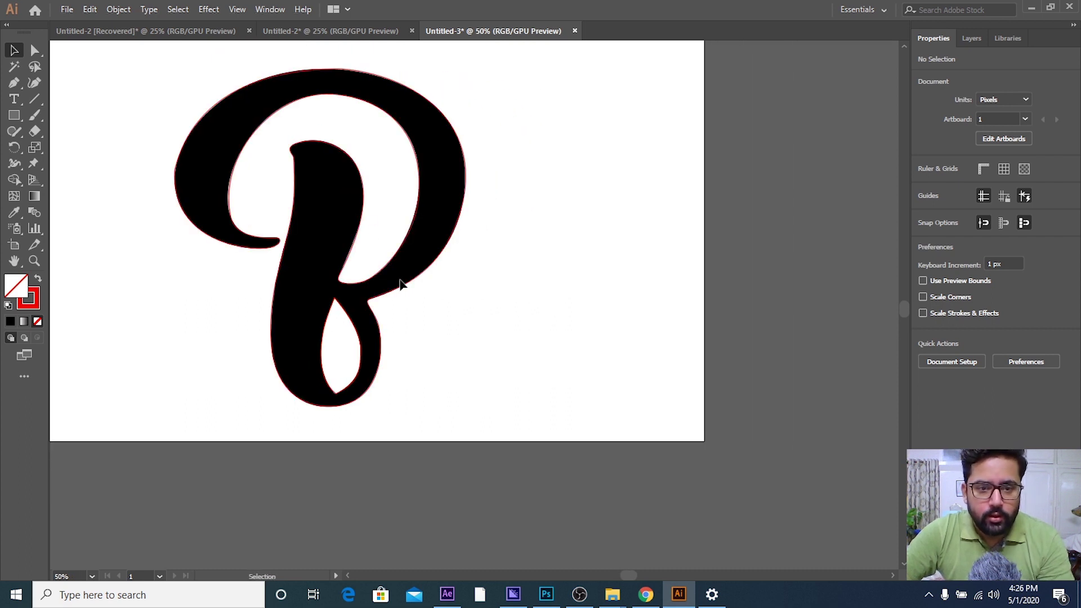
drag(133, 89, 445, 320)
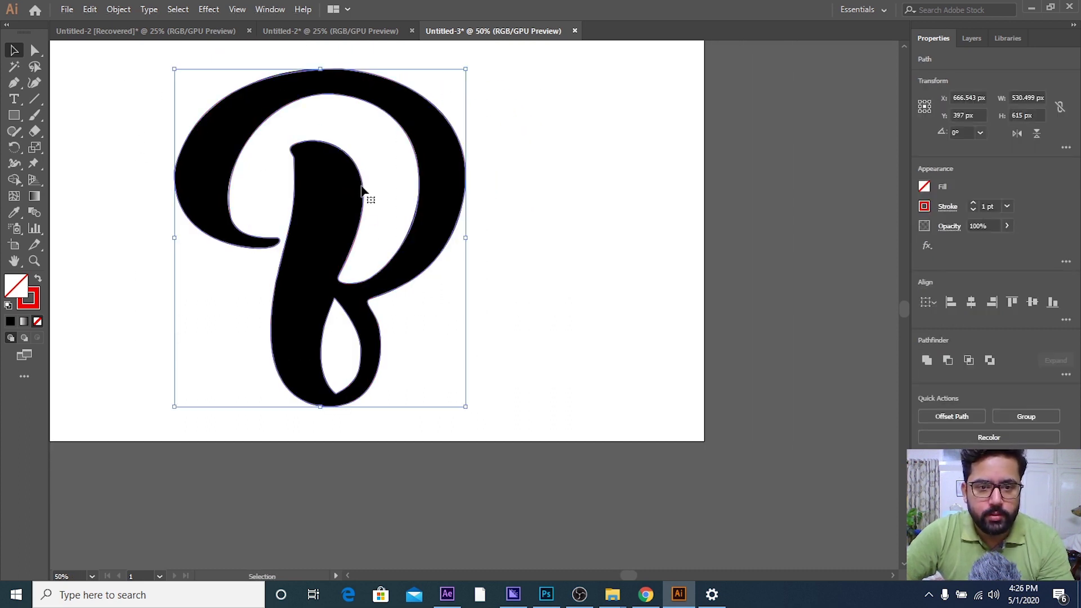
- Alt-drag a duplicate of the traced P outline to the right and select the copy
drag(363, 193, 679, 194)
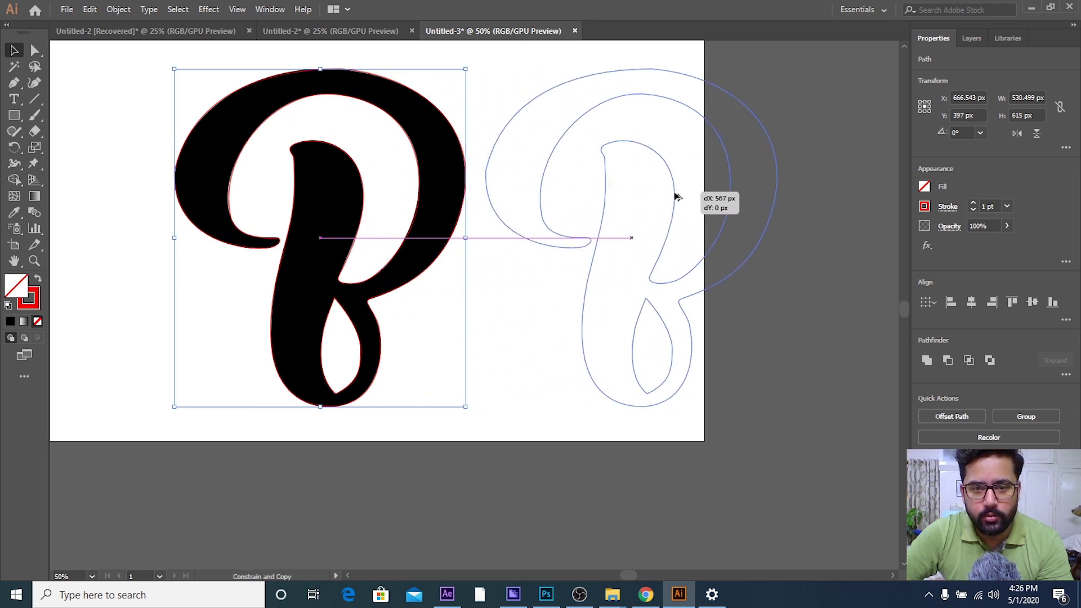
click(558, 291)
drag(637, 261, 580, 260)
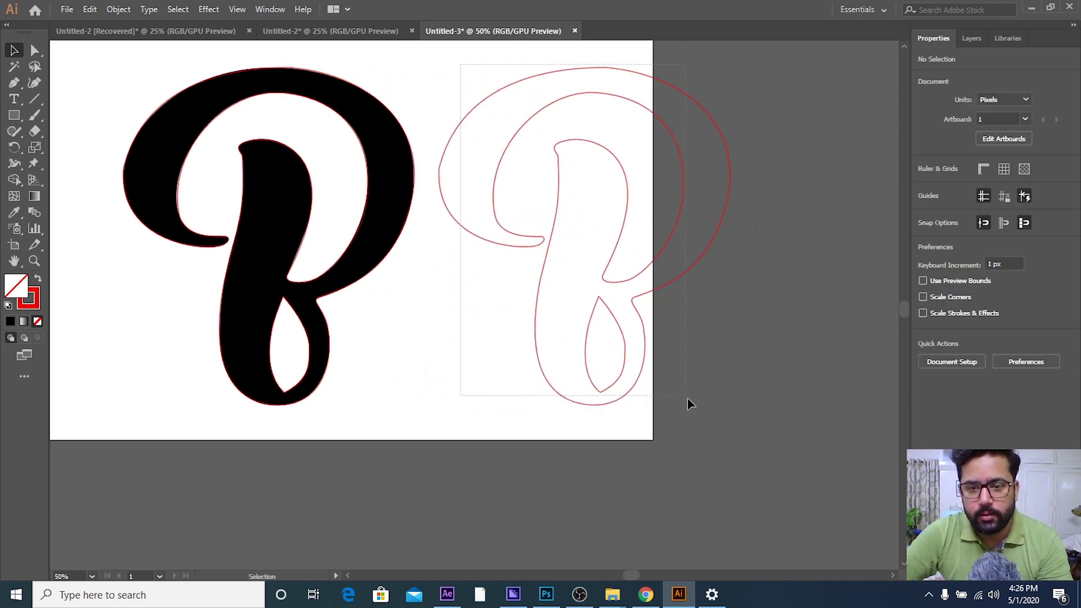
drag(548, 175, 687, 399)
- Give the P copy a black fill and no stroke
click(924, 186)
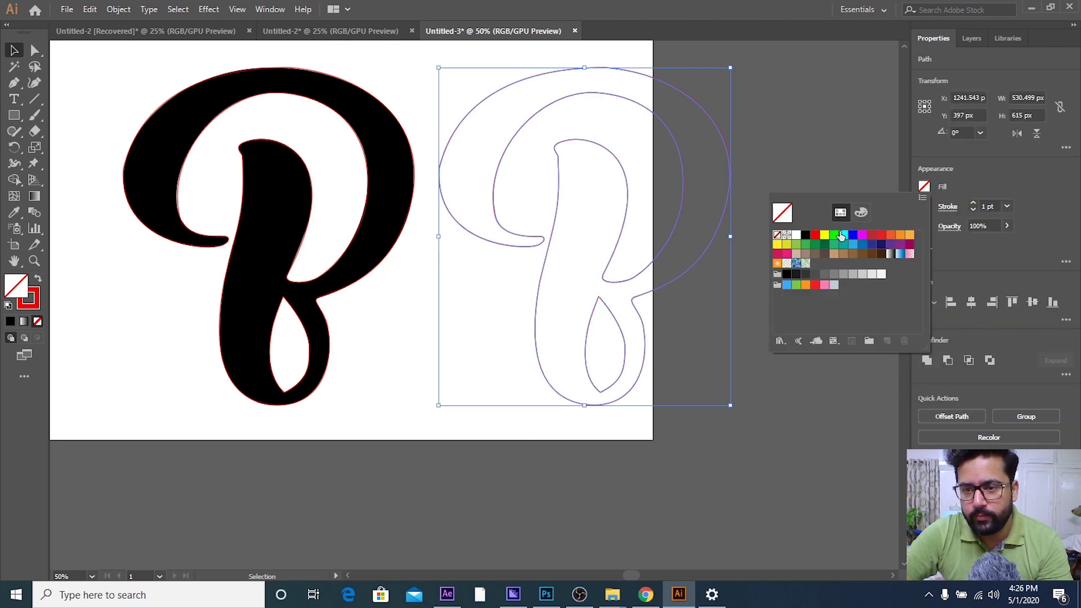
click(806, 235)
click(793, 149)
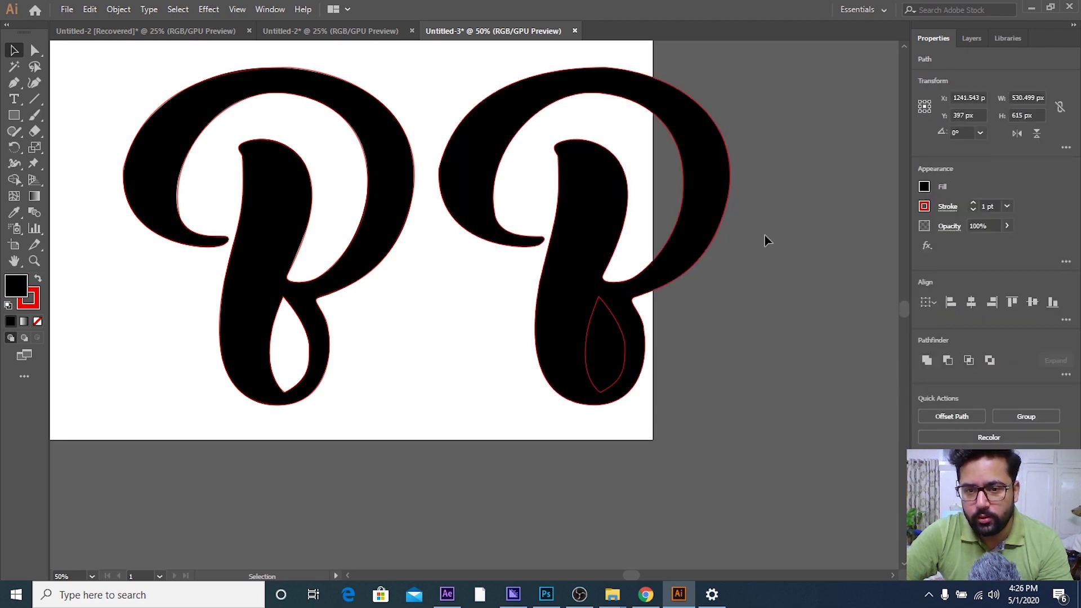
click(586, 186)
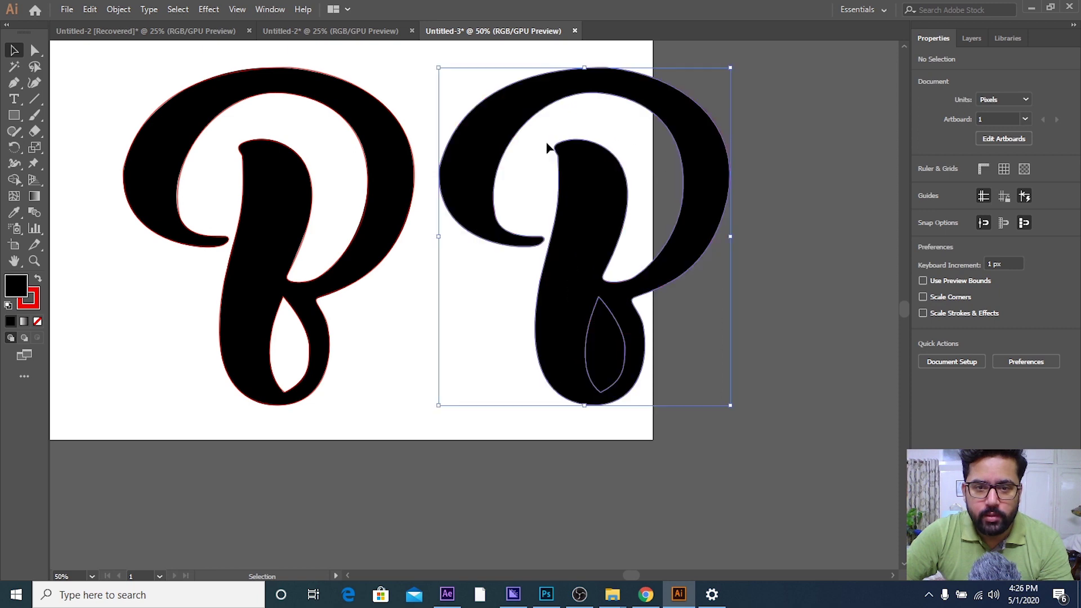
click(927, 207)
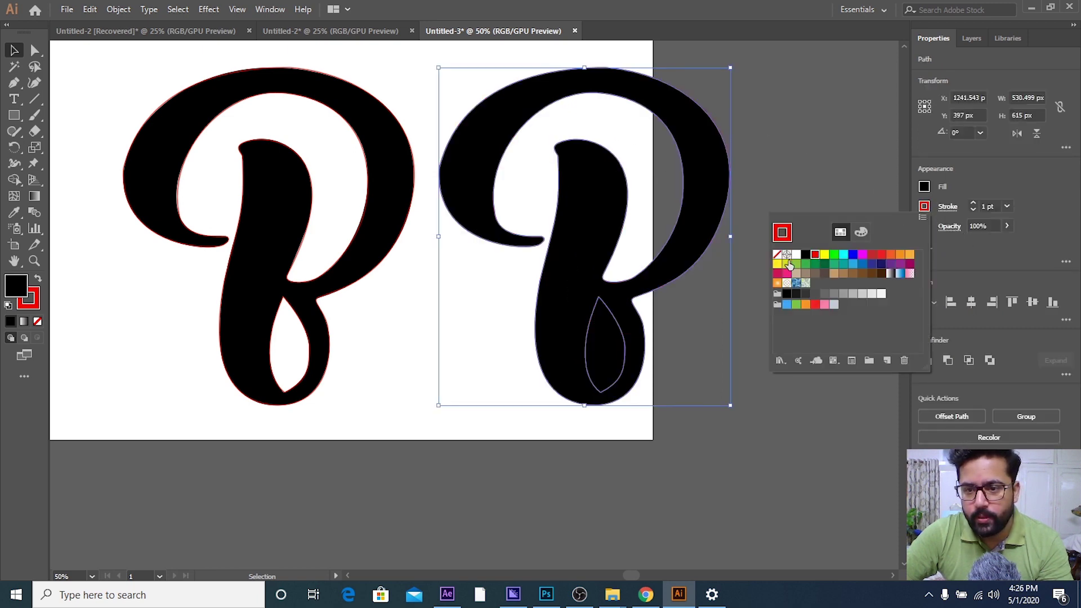
click(803, 165)
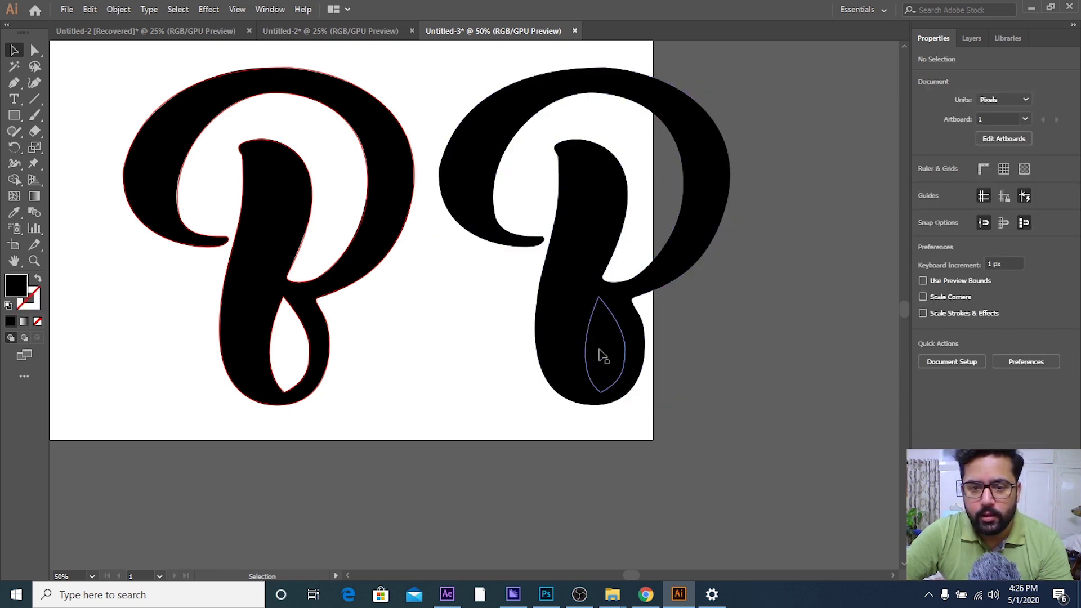
- Use Shape Builder to remove the inner loop, leaving a hole in the right P
click(531, 121)
key(shift+m)
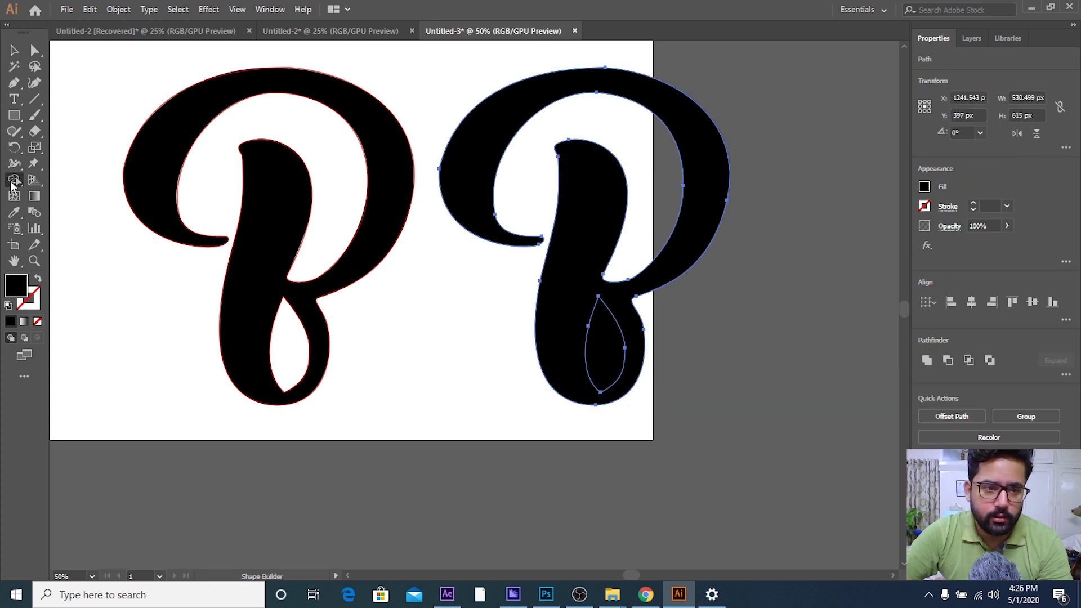
alt+click(606, 356)
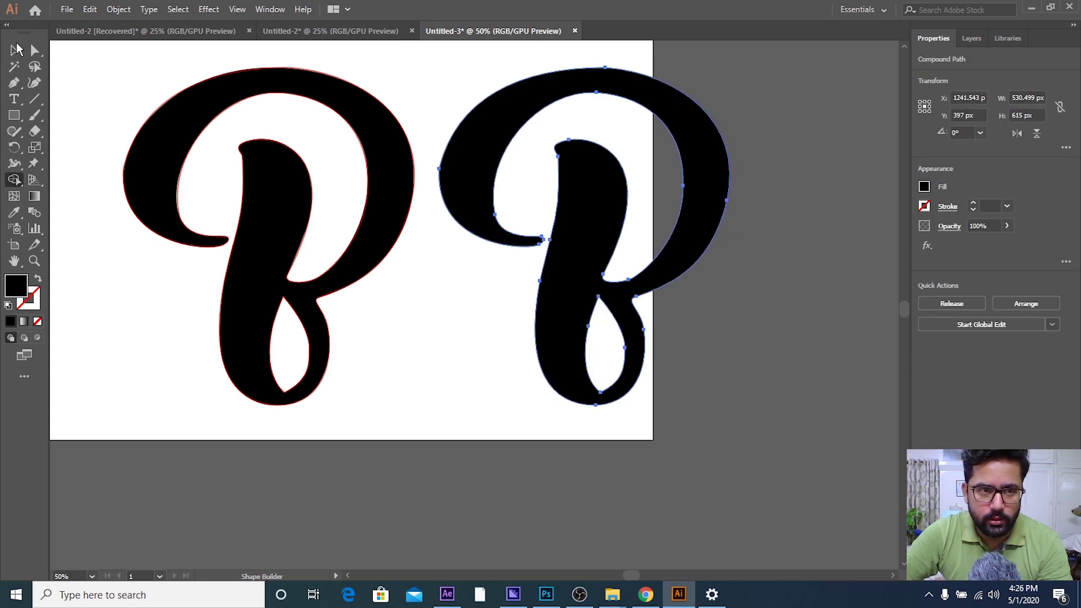
click(16, 50)
click(395, 66)
key(ctrl+minus)
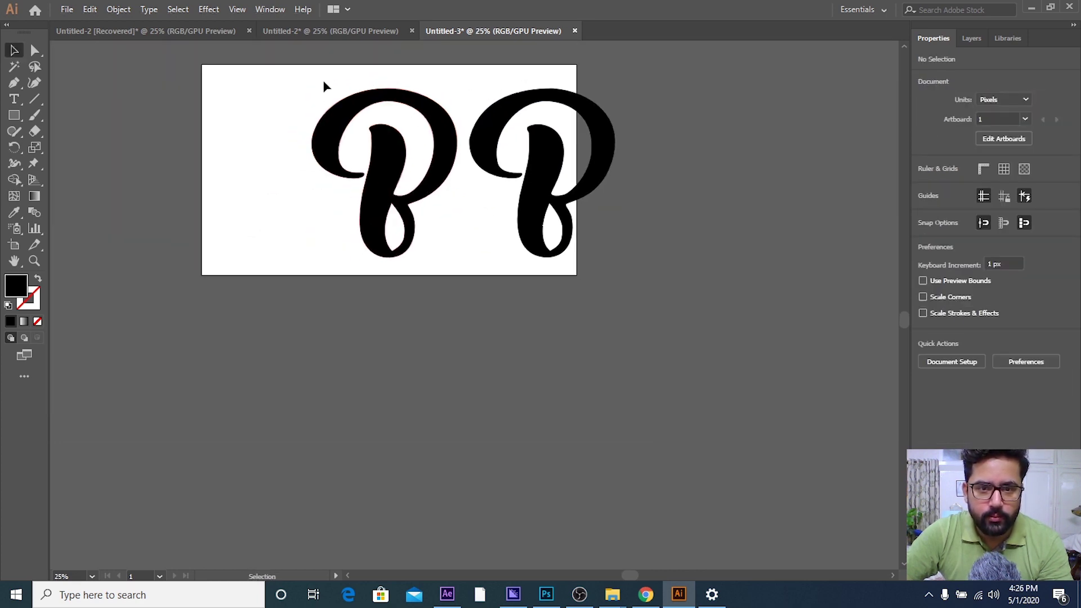
- Move the traced outline off the left P and delete it
click(386, 146)
drag(406, 166, 310, 168)
key(ctrl+shift+a)
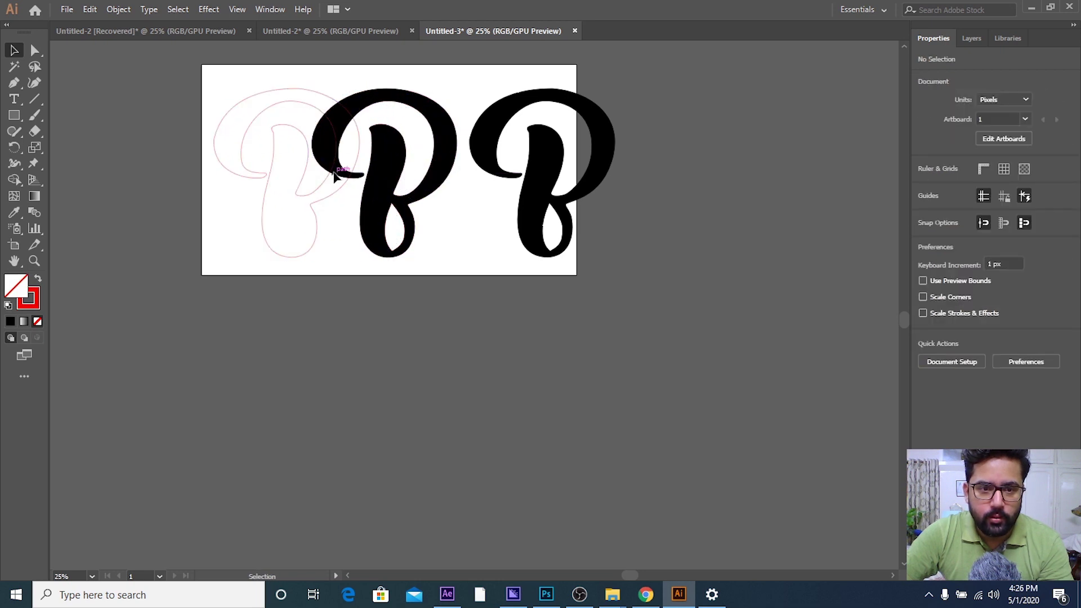
click(334, 177)
key(Delete)
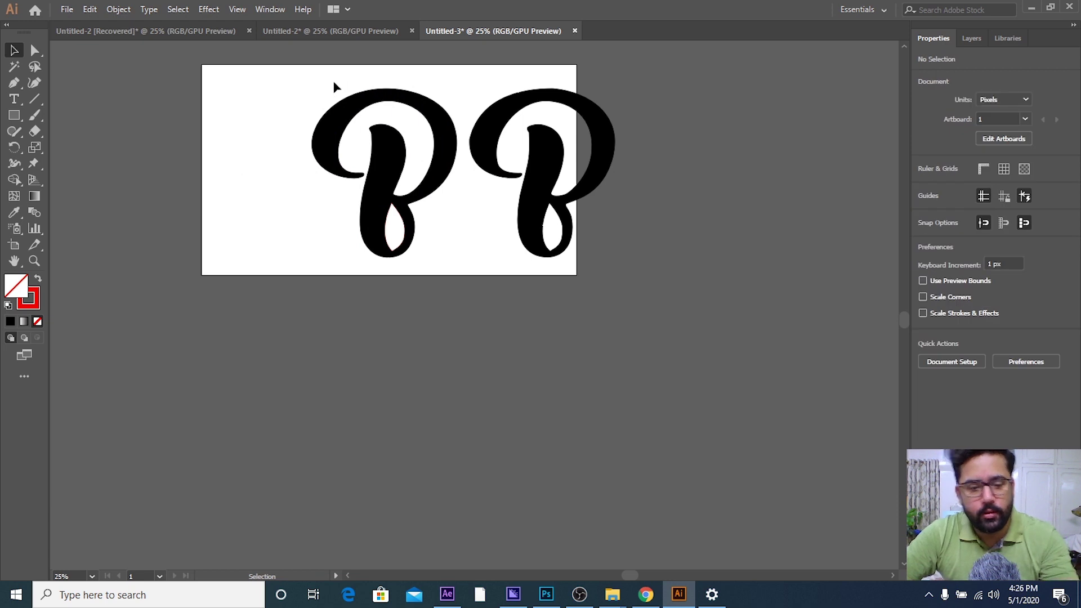
- Move the left black P further left and select the leftover teardrop outline
click(332, 101)
key(ctrl)
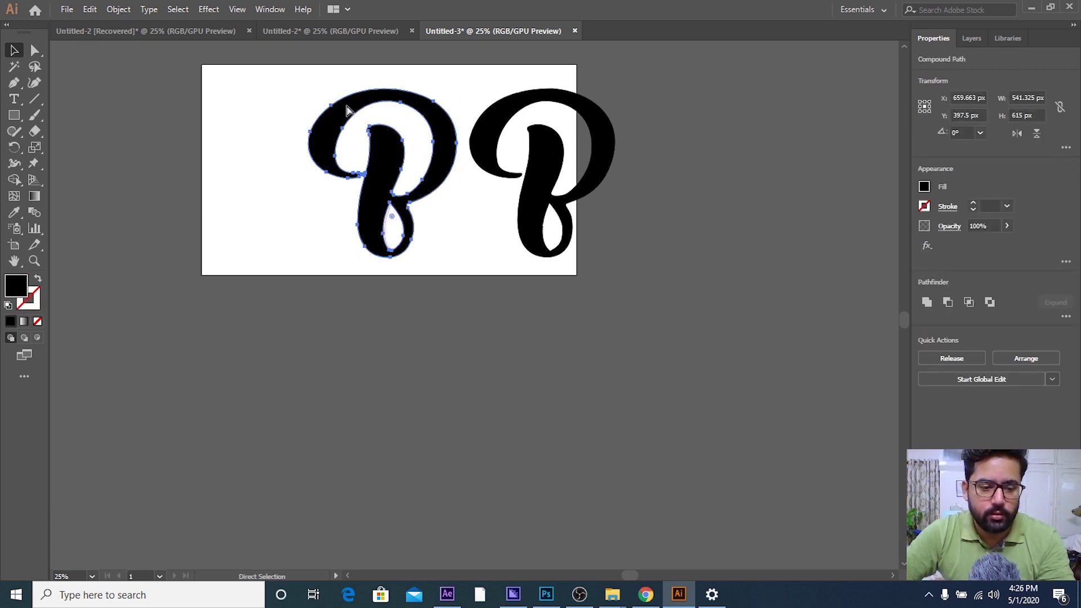
drag(367, 106, 242, 107)
key(ctrl+shift+a)
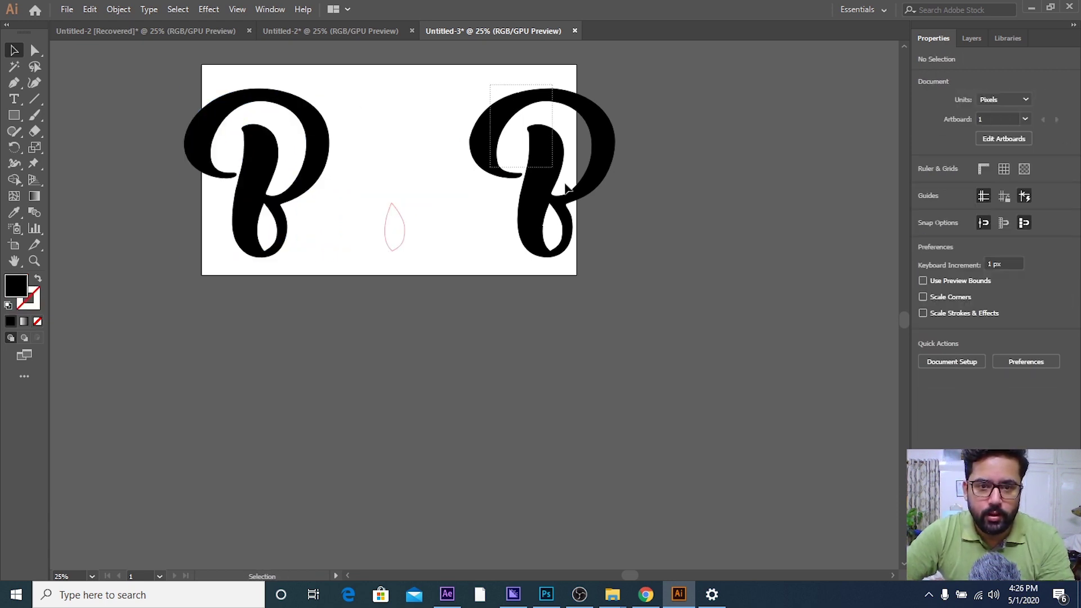
click(566, 188)
click(373, 196)
click(395, 228)
- Delete the teardrop outline and move the right P closer to the left one
key(Delete)
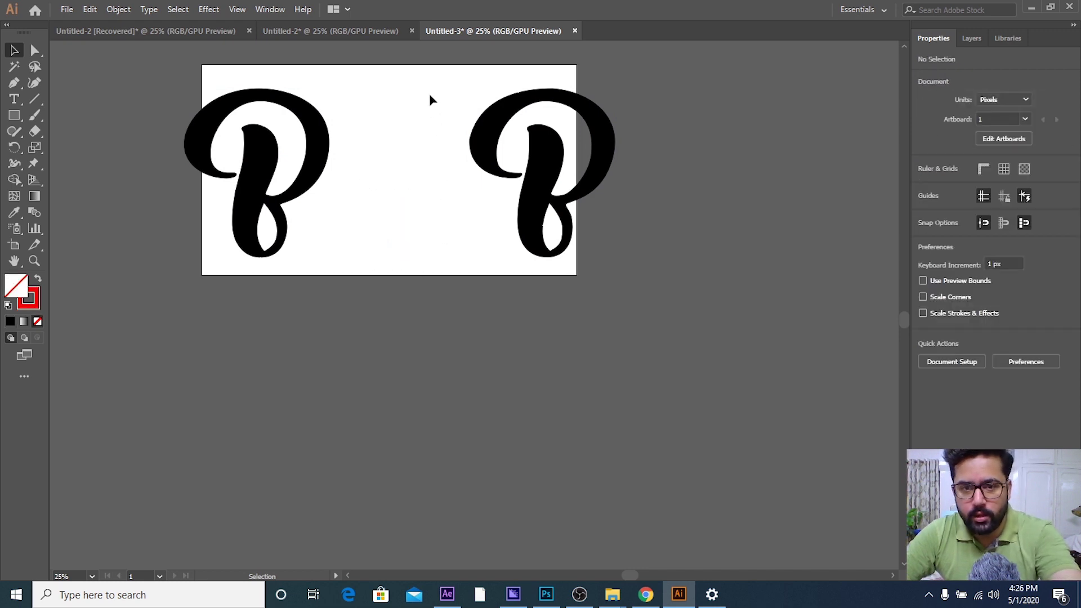
drag(563, 174, 457, 172)
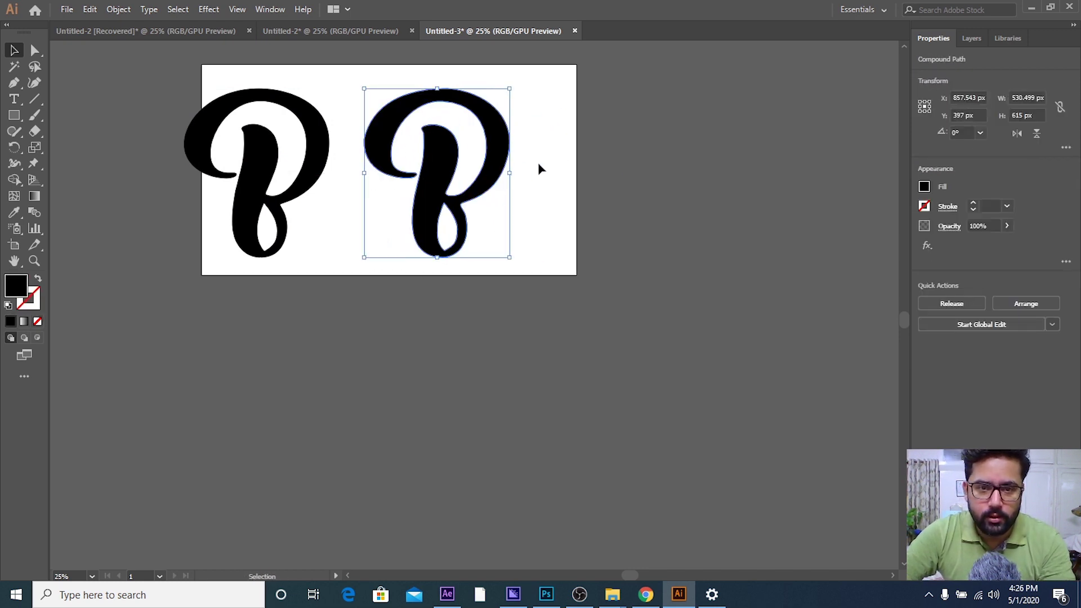
click(538, 163)
scroll(437, 212, up, 2)
scroll(514, 302, down, 1)
scroll(525, 224, up, 1)
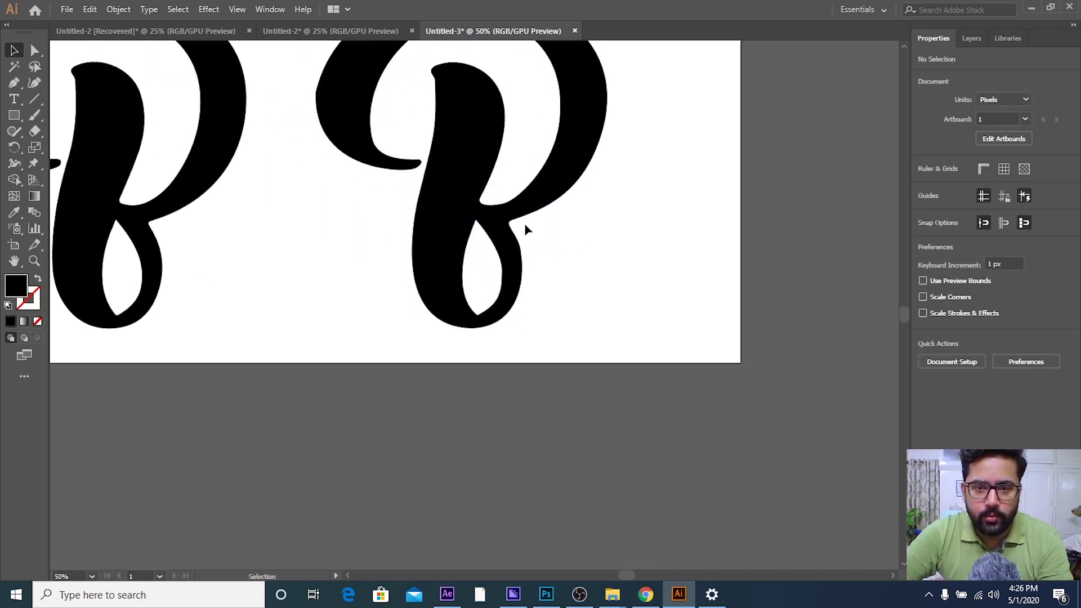
scroll(525, 225, up, 3)
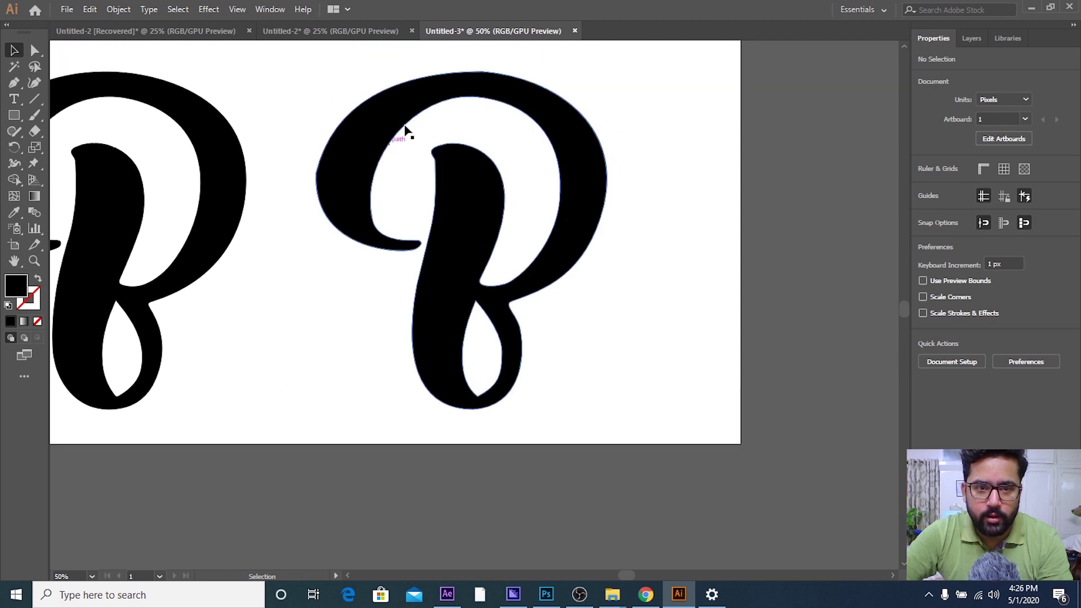
scroll(497, 125, up, 1)
scroll(495, 132, up, 1)
scroll(513, 138, up, 1)
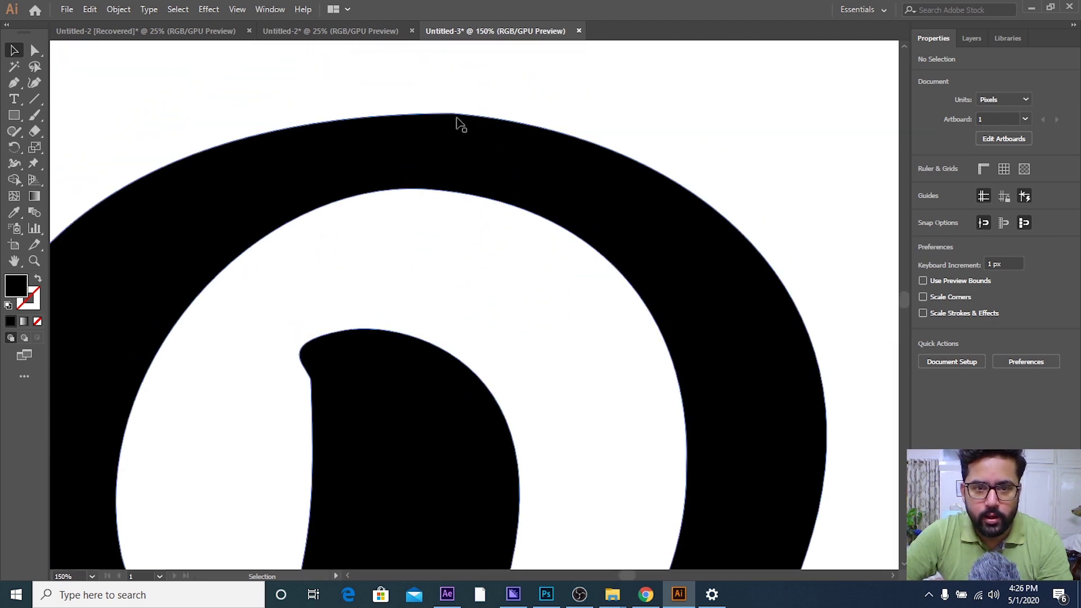
- Round off the anchor at the top of the P's bowl with its live-corner widget
click(519, 125)
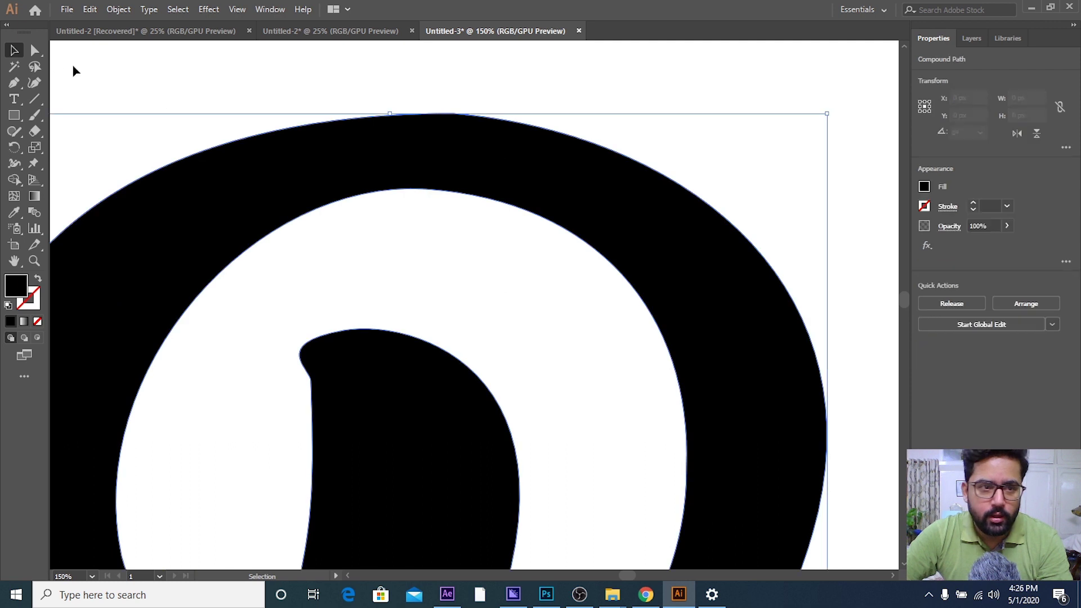
click(34, 51)
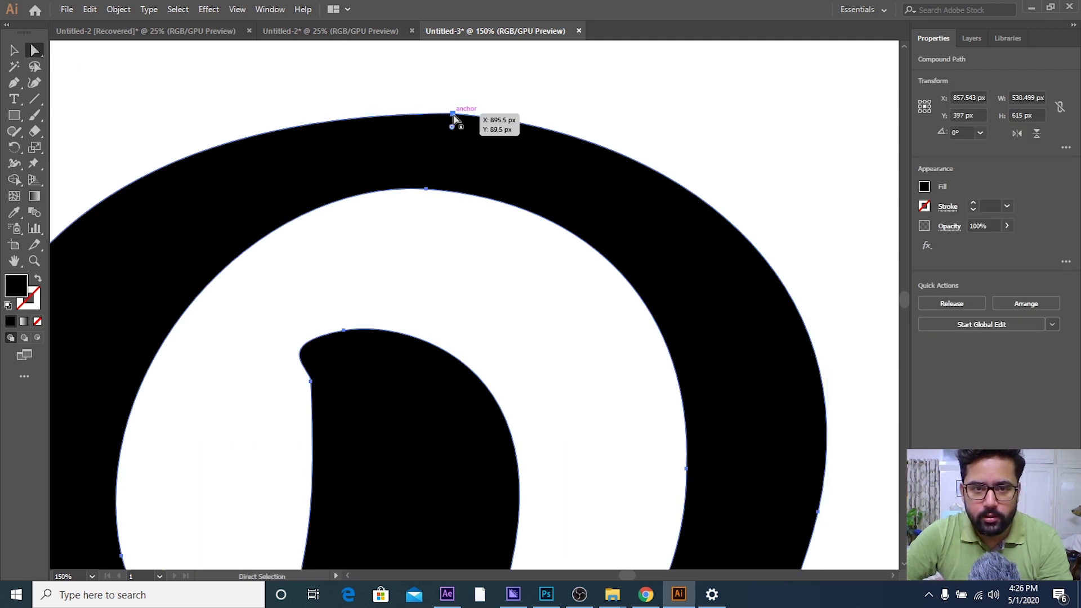
click(453, 114)
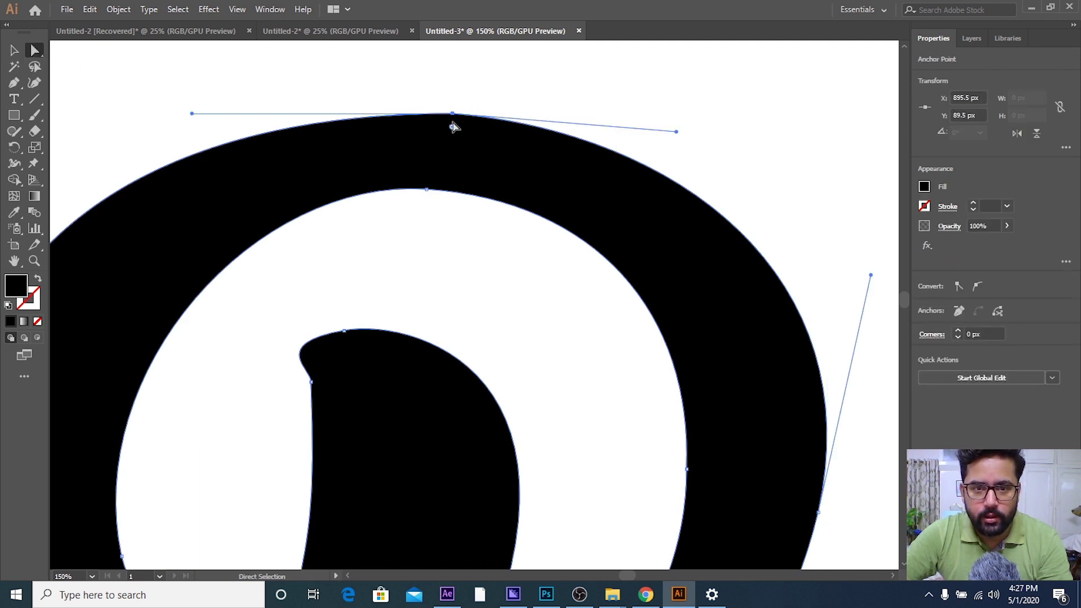
click(420, 98)
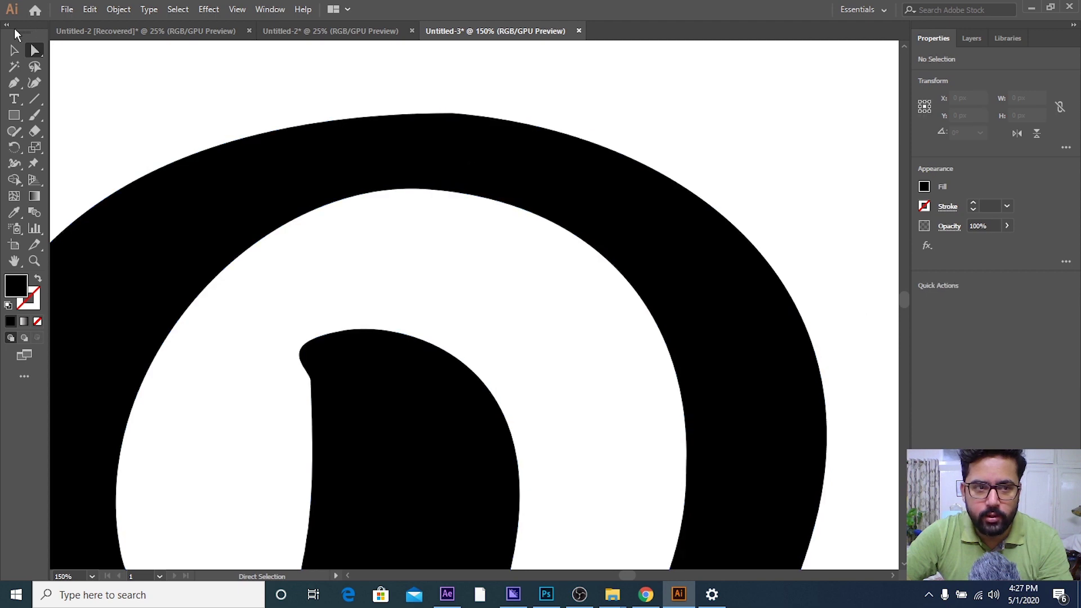
click(278, 150)
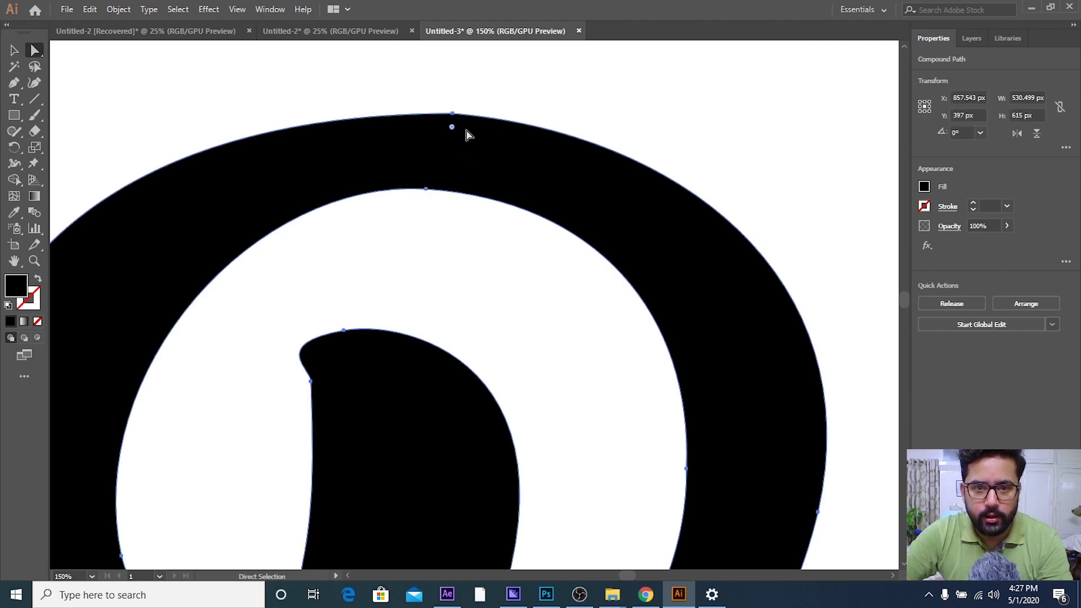
drag(452, 128, 432, 331)
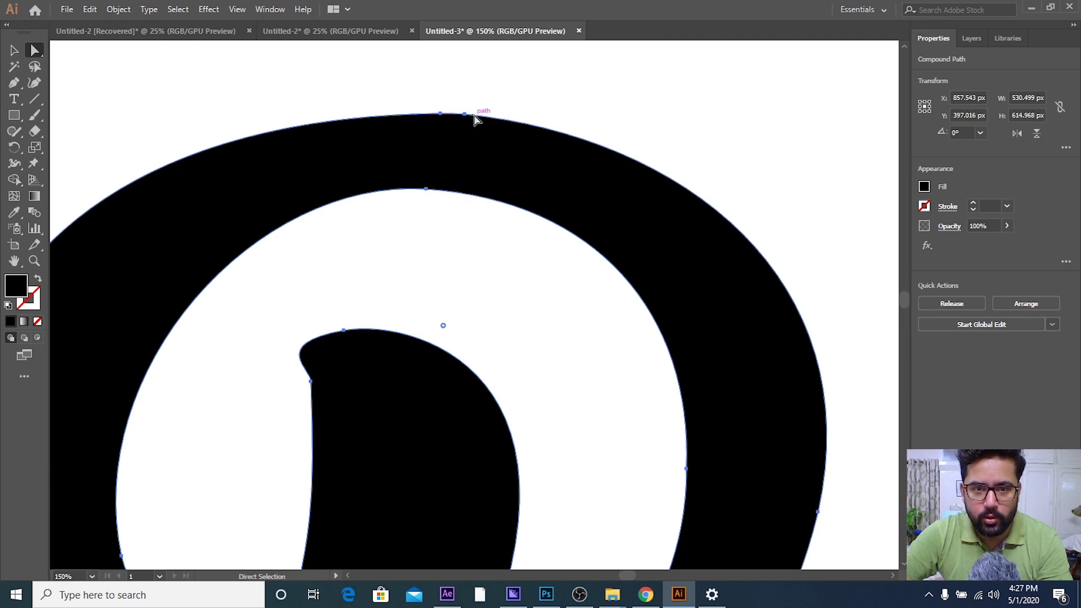
click(434, 427)
click(14, 50)
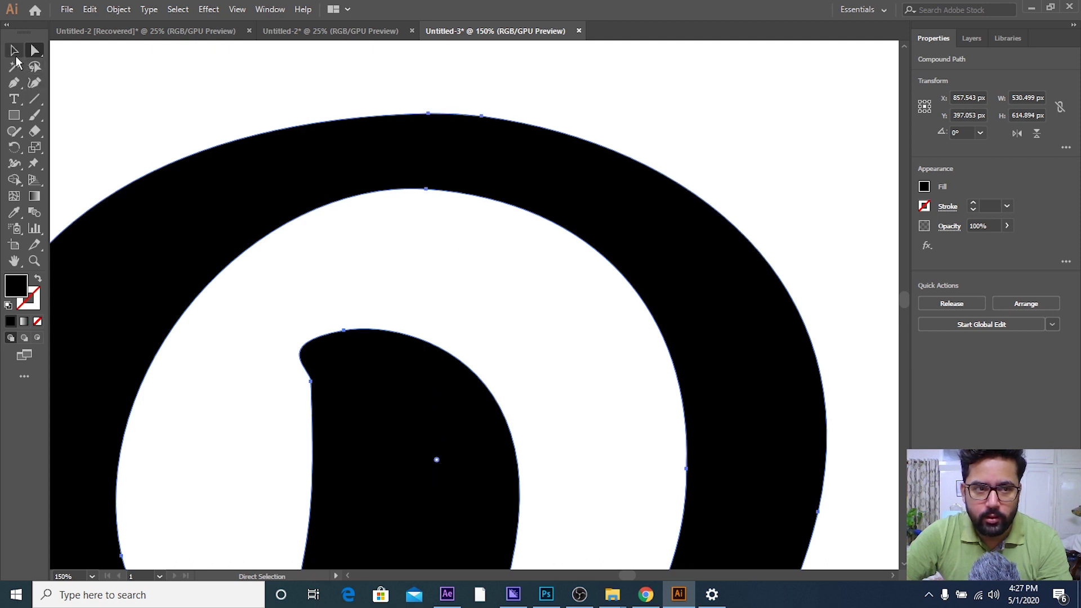
click(273, 89)
- Round off the small corner on the outer bowl's left edge, trimming the width to 530.458 px
scroll(732, 126, up, 1)
scroll(642, 120, up, 1)
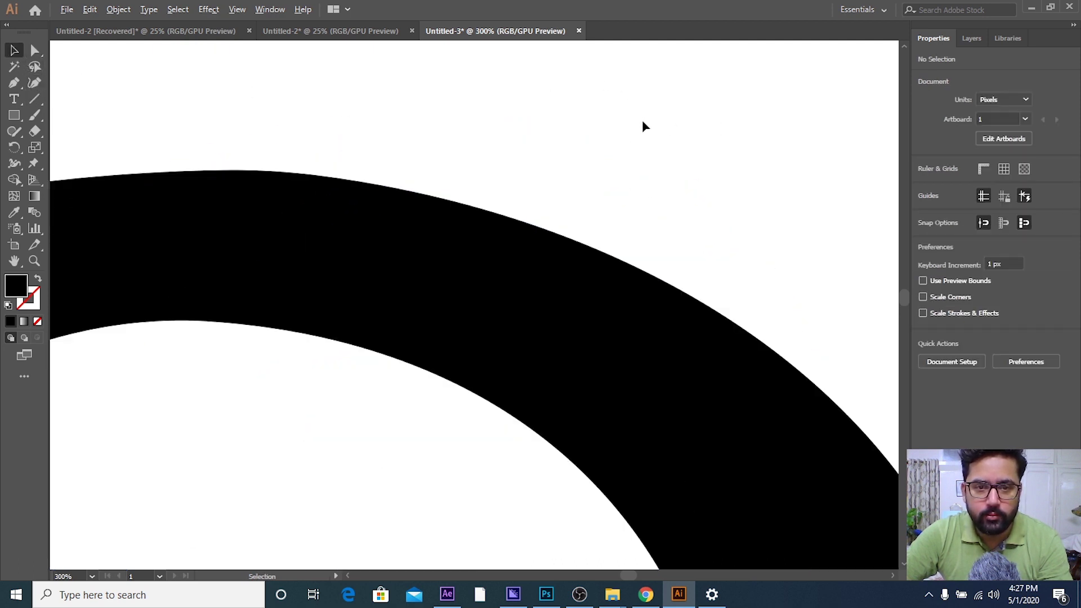
scroll(620, 124, up, 1)
scroll(743, 138, down, 2)
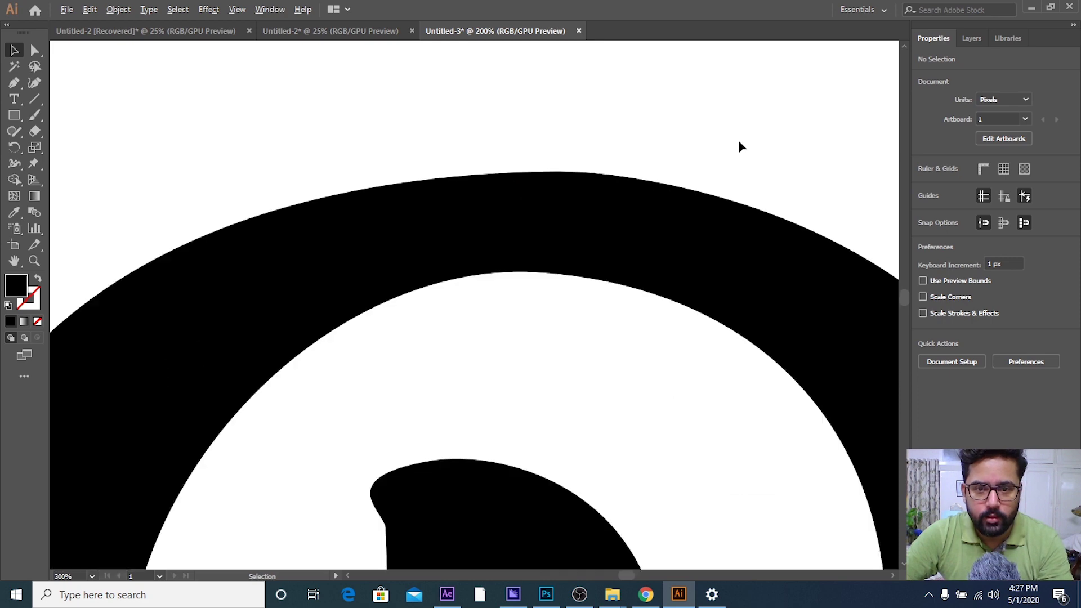
scroll(620, 157, down, 2)
scroll(445, 298, up, 3)
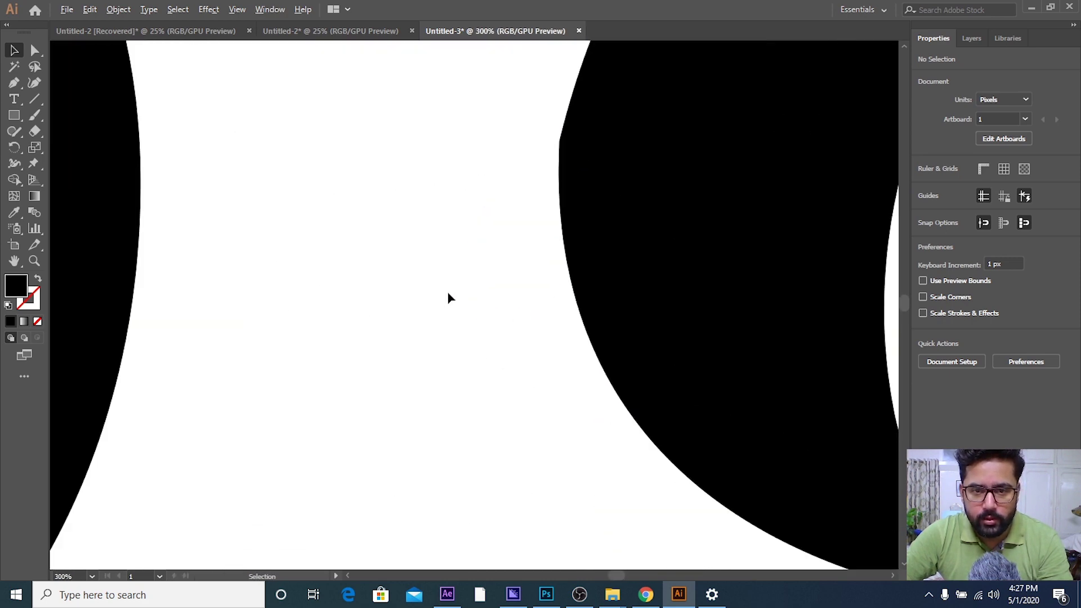
scroll(410, 285, up, 1)
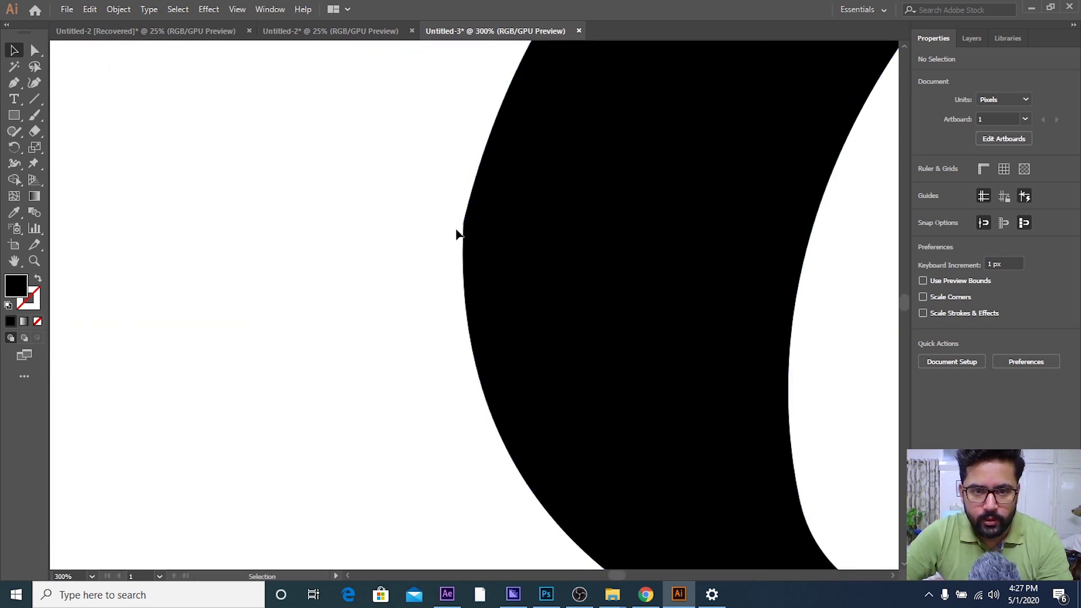
click(507, 242)
key(a)
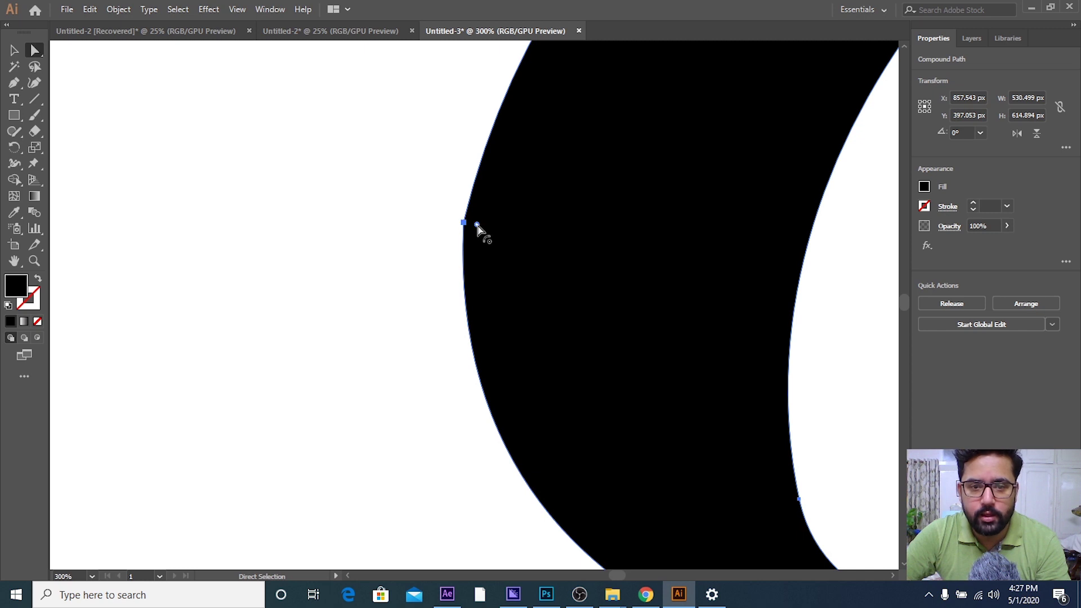
mouse_move(477, 225)
mouse_down()
mouse_move(778, 297)
mouse_move(730, 302)
mouse_up()
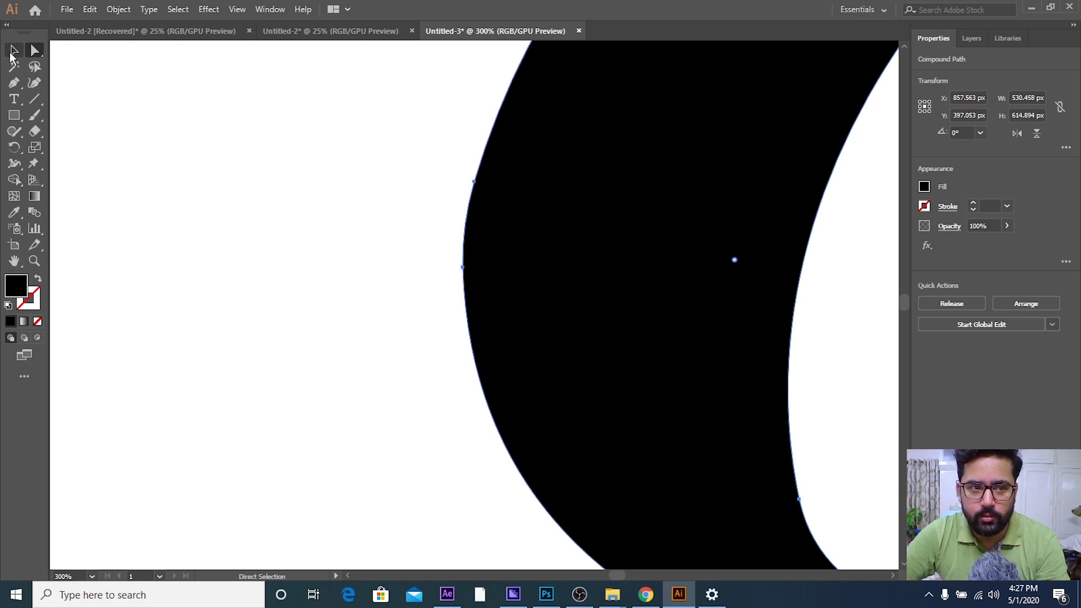
click(14, 50)
click(293, 151)
key(ctrl+minus)
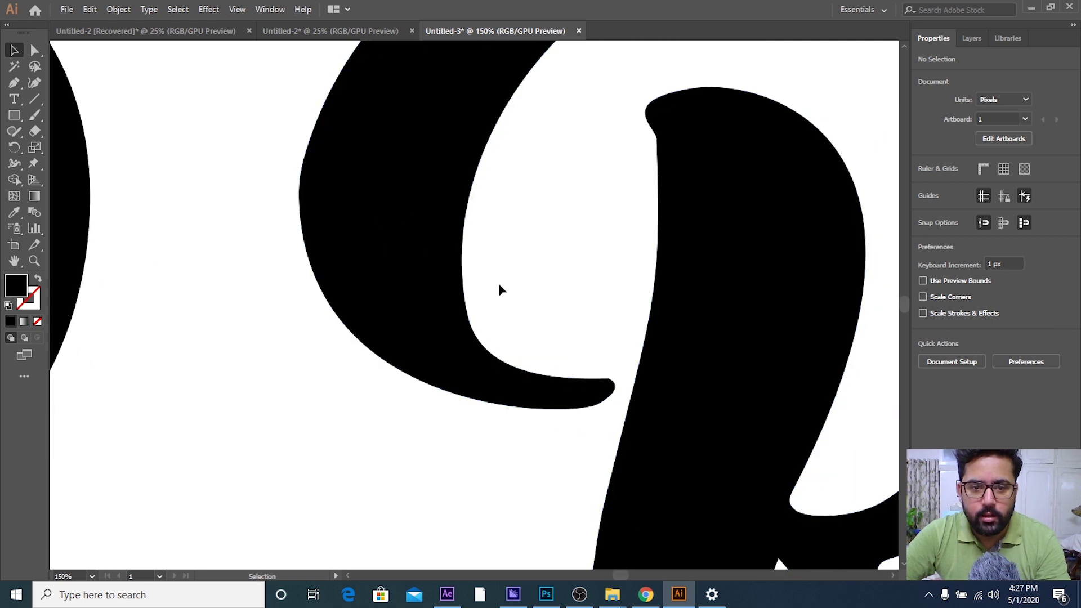
- Round the sharp top corner of the P's tongue tip with the live corner widget, then deselect
scroll(501, 288, down, 1)
scroll(490, 282, down, 3)
scroll(478, 310, up, 4)
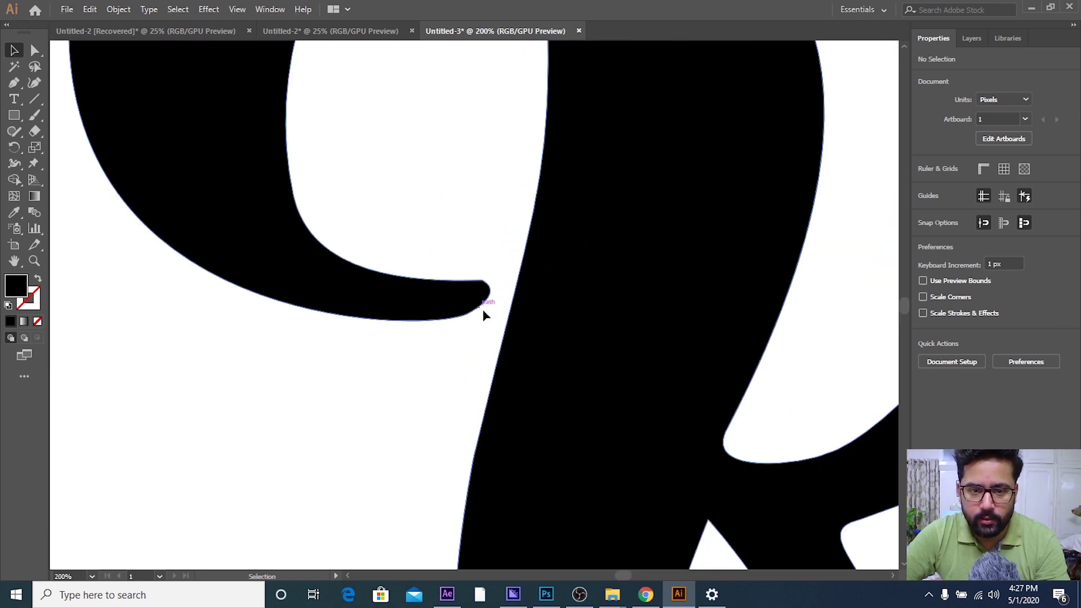
scroll(428, 304, up, 2)
click(435, 285)
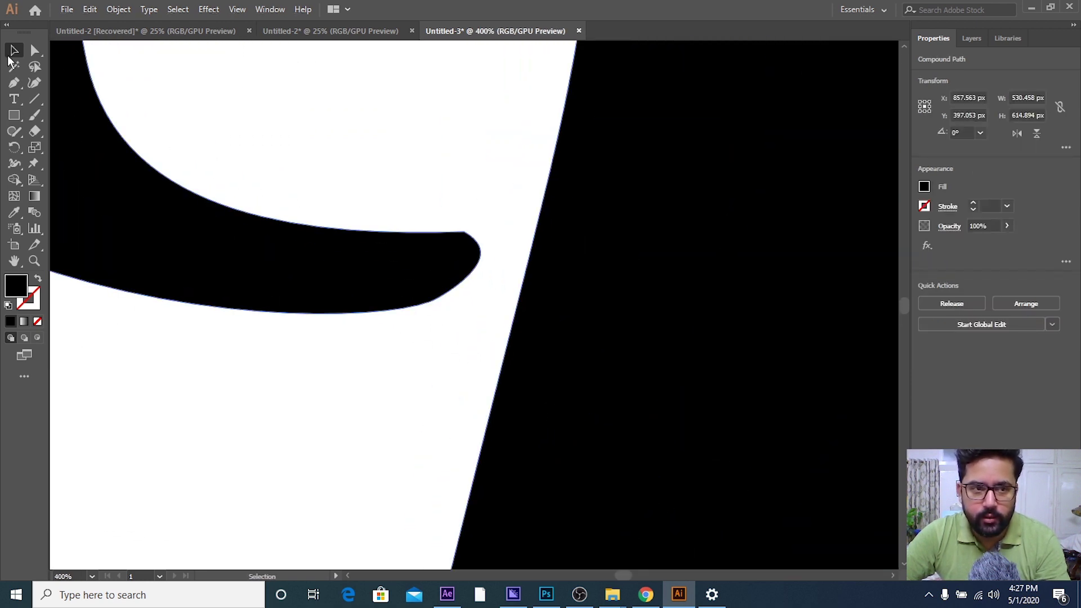
click(34, 50)
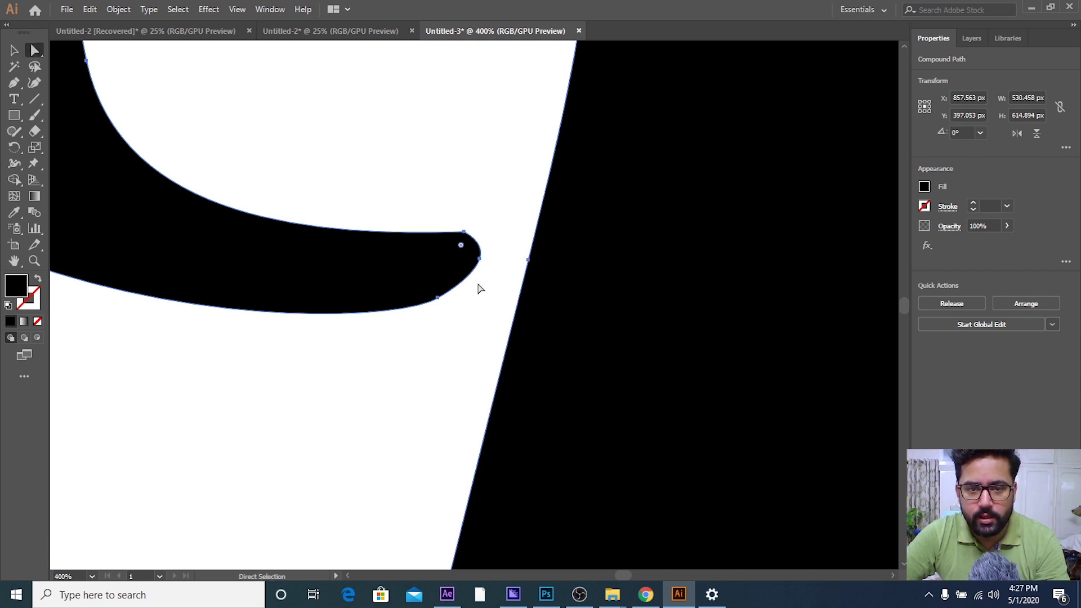
scroll(479, 289, up, 2)
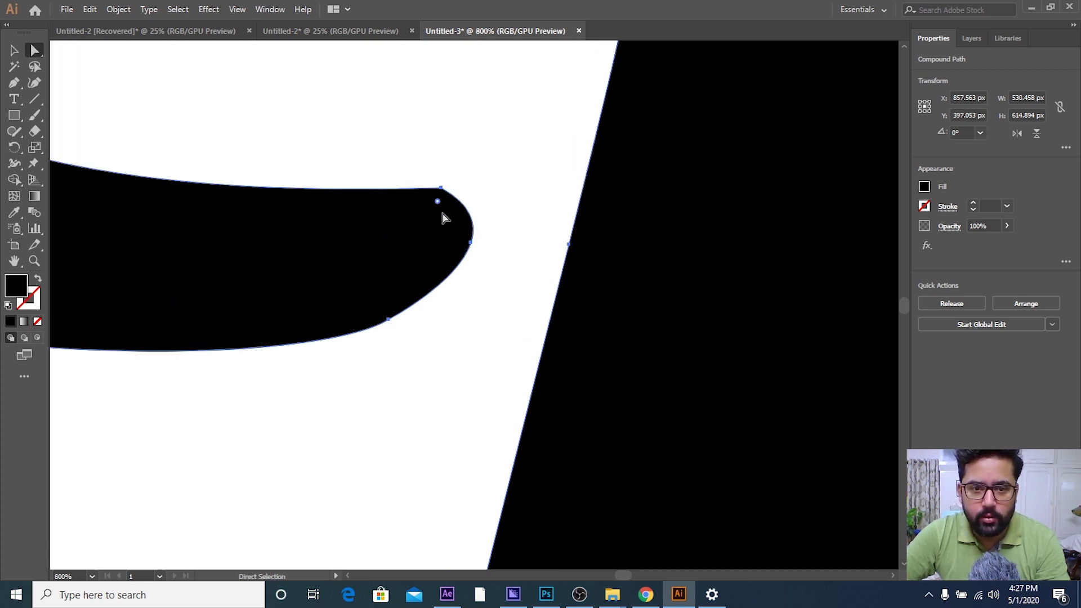
drag(438, 202, 424, 241)
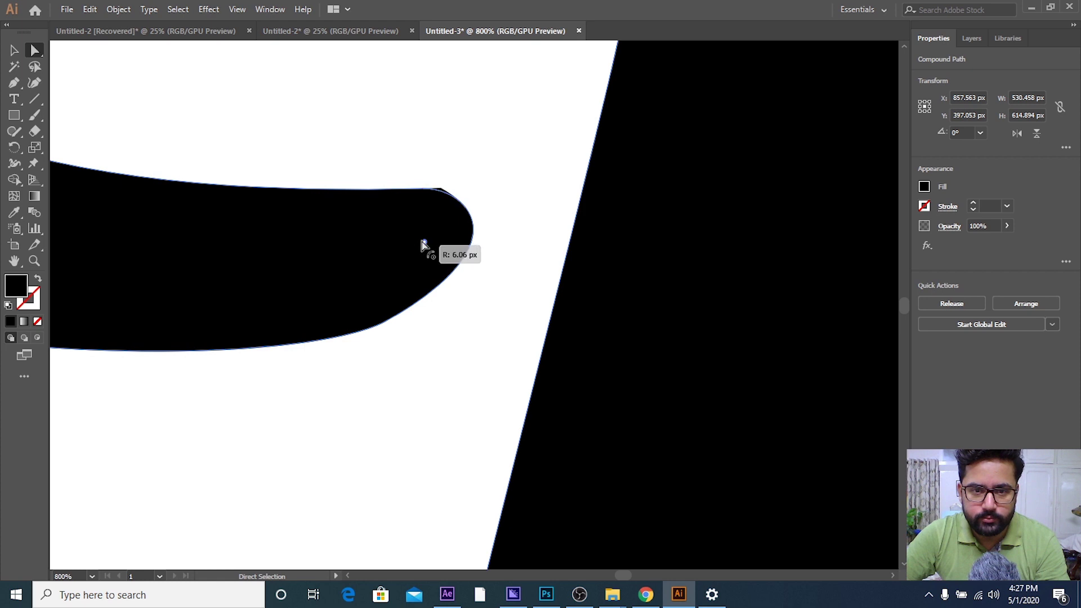
click(13, 51)
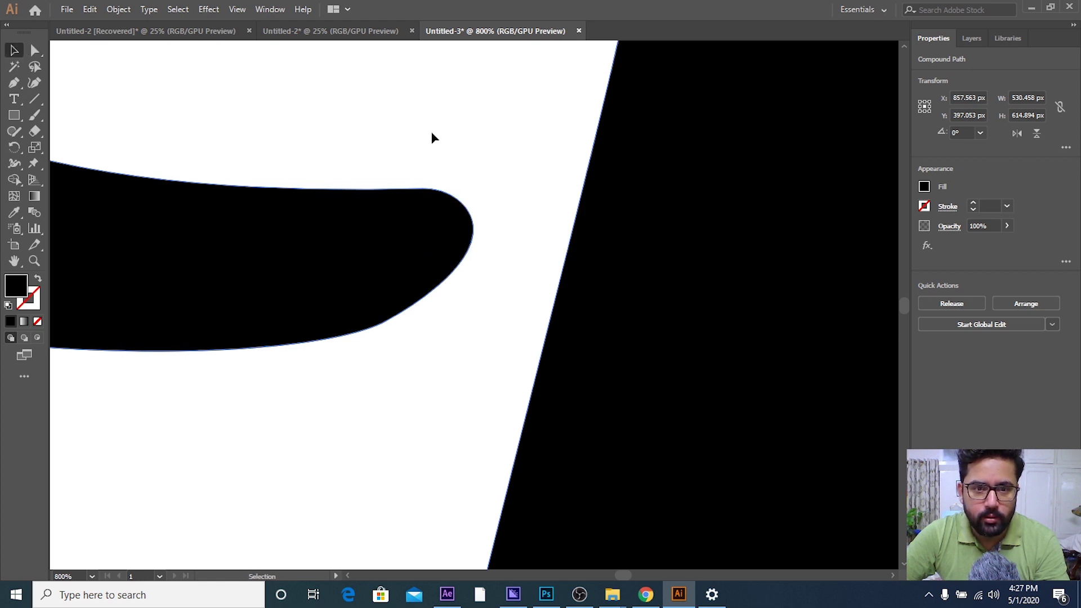
click(436, 147)
- Zoom in and out to inspect the newly rounded tongue tip
scroll(460, 256, down, 5)
scroll(575, 299, down, 2)
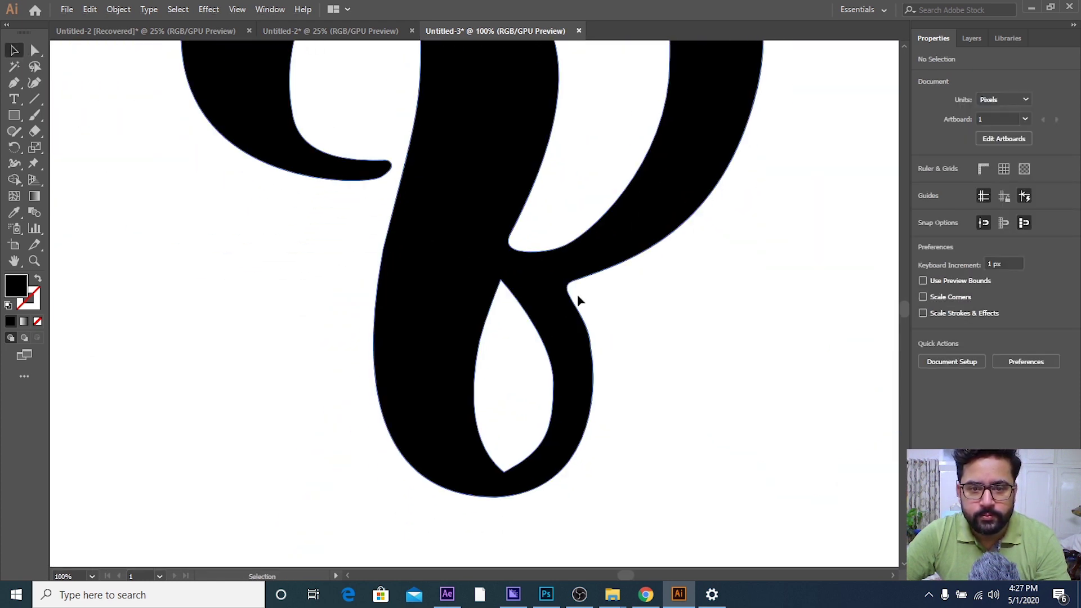
scroll(566, 315, down, 1)
scroll(567, 316, up, 4)
scroll(456, 190, up, 2)
scroll(452, 184, up, 2)
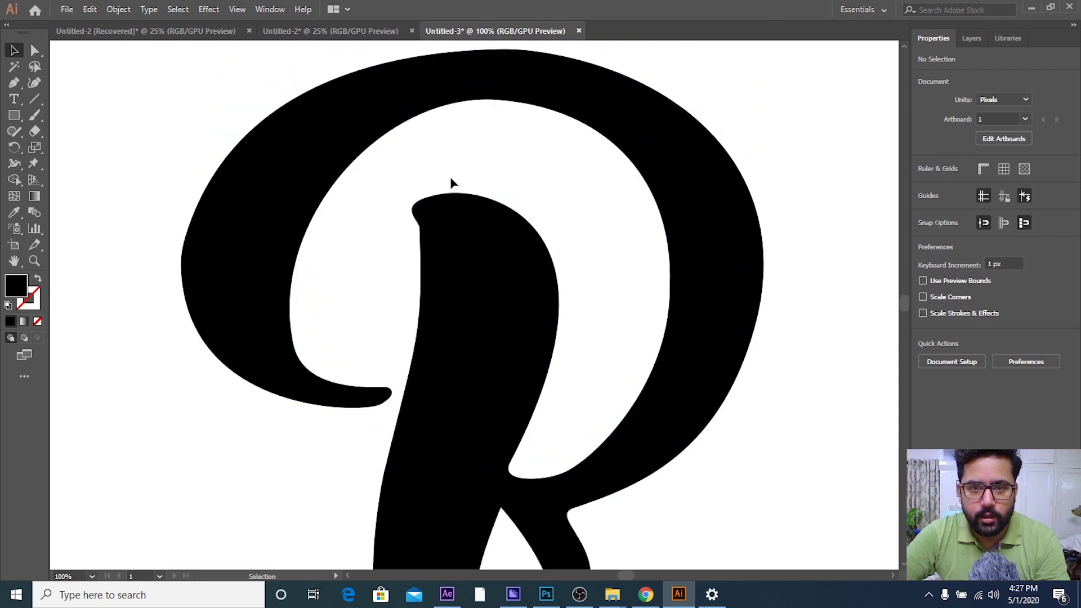
scroll(454, 184, down, 1)
scroll(449, 193, down, 5)
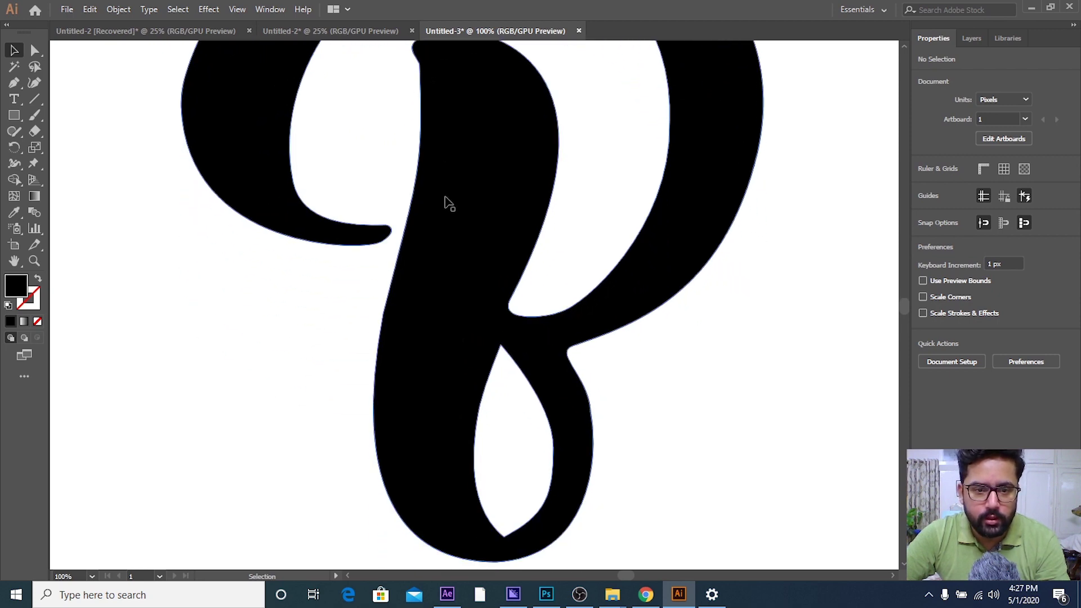
scroll(446, 203, down, 4)
scroll(497, 353, down, 1)
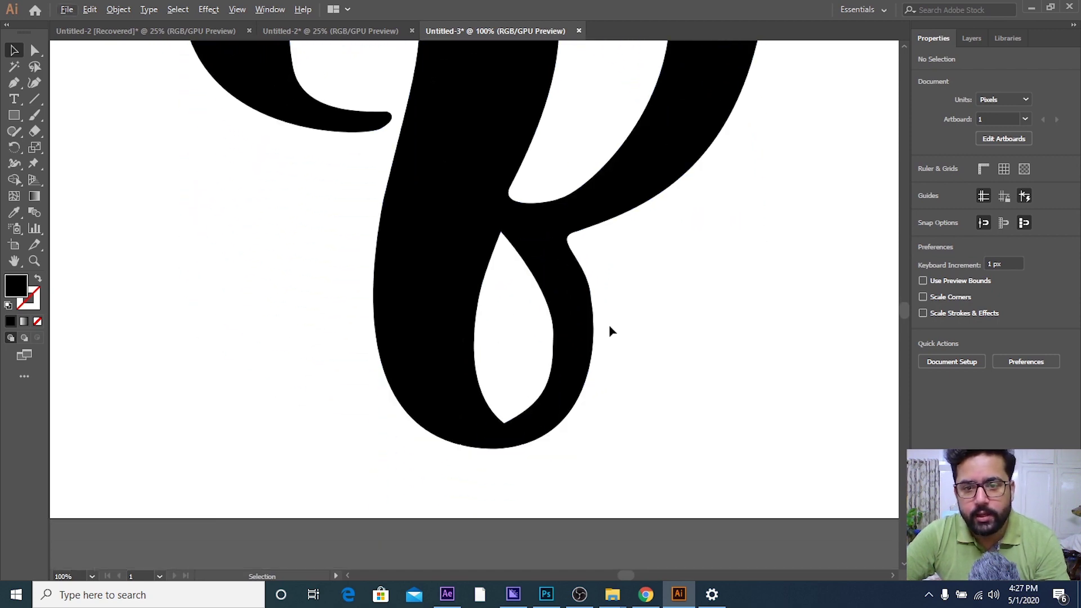
scroll(605, 327, up, 2)
click(567, 295)
key(a)
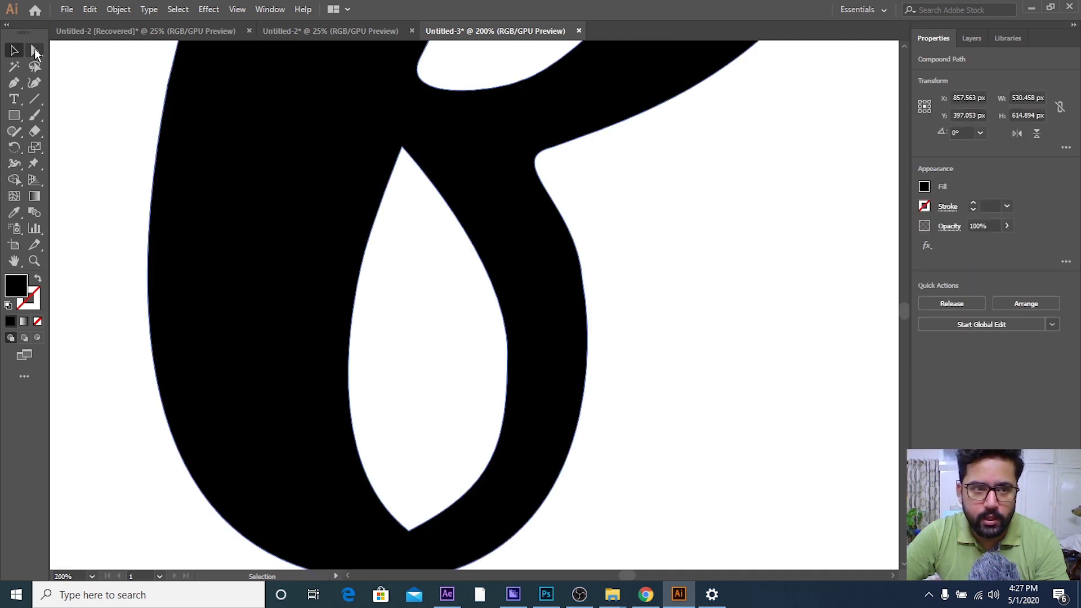
scroll(596, 301, up, 1)
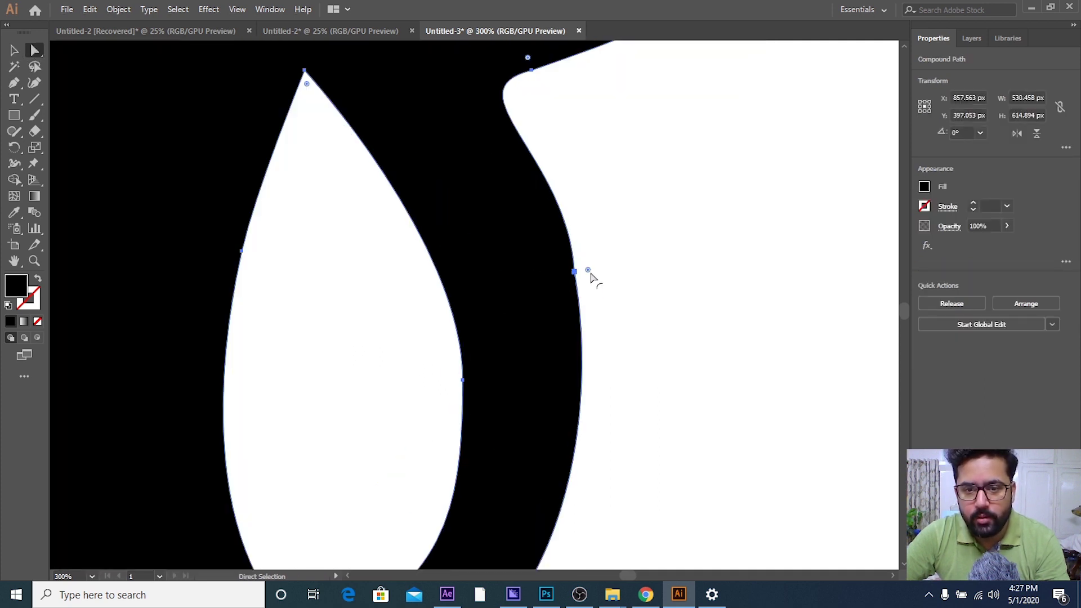
mouse_move(589, 272)
mouse_down()
mouse_move(591, 299)
mouse_move(727, 249)
mouse_move(815, 250)
mouse_move(717, 261)
mouse_up()
scroll(591, 299, down, 1)
scroll(605, 289, down, 1)
scroll(600, 296, up, 3)
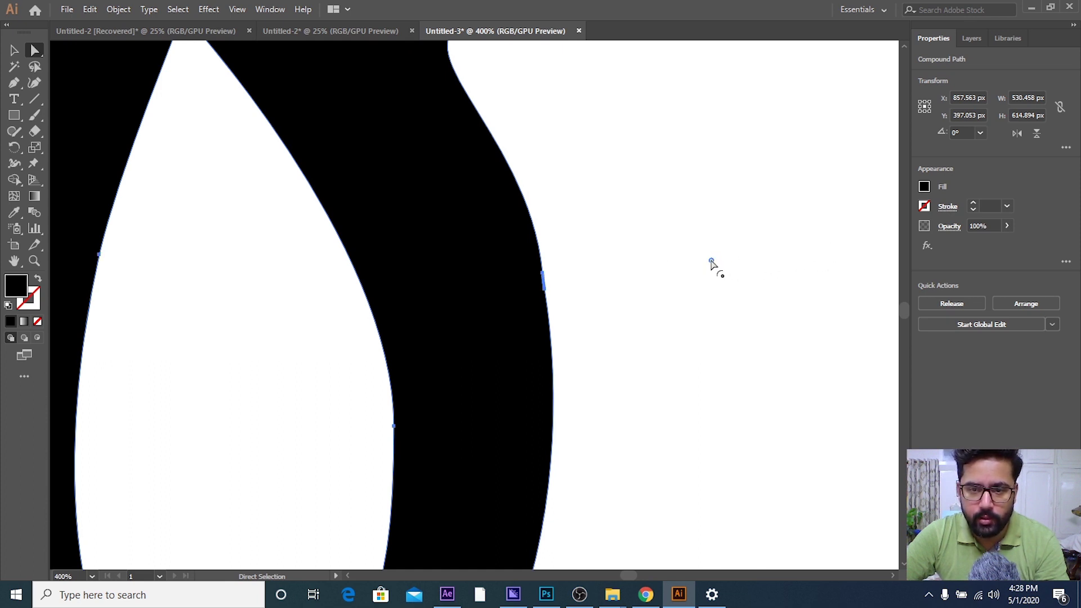
click(14, 50)
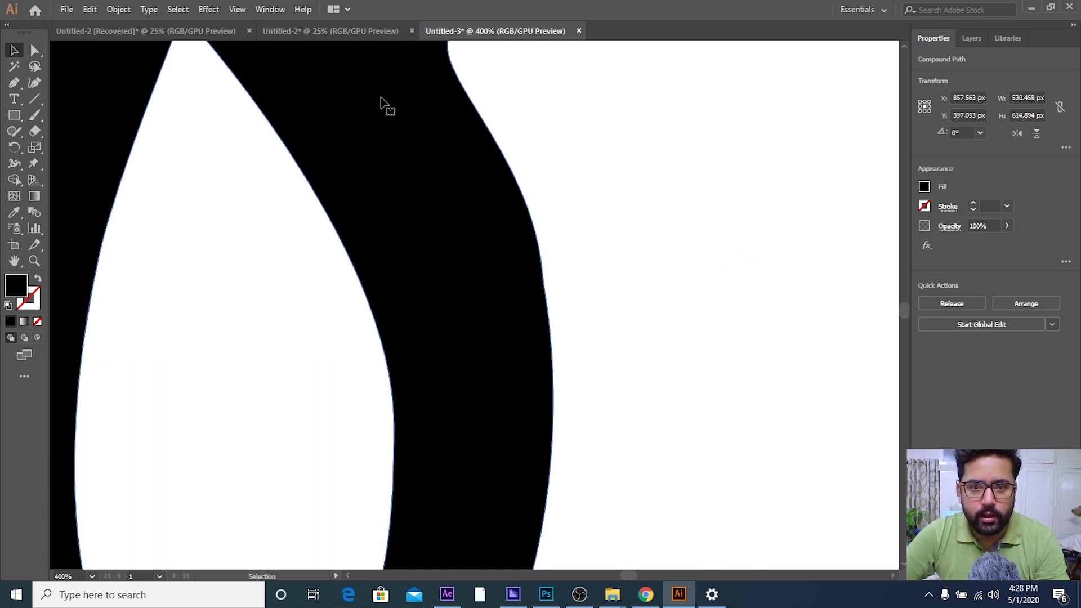
key(Right)
key(Right)
key(Right)
click(574, 147)
- With both Ps in view, nudge the traced right P slightly left toward the original and deselect
alt+scroll(561, 169, down, 5)
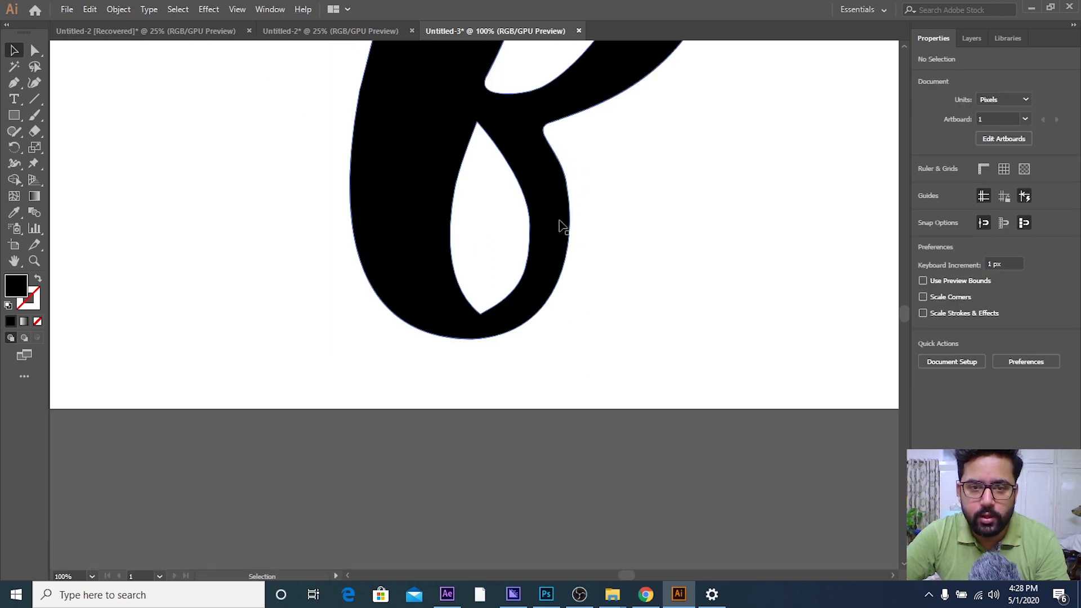
drag(558, 225, 560, 278)
alt+scroll(563, 282, up, 1)
alt+scroll(563, 282, down, 2)
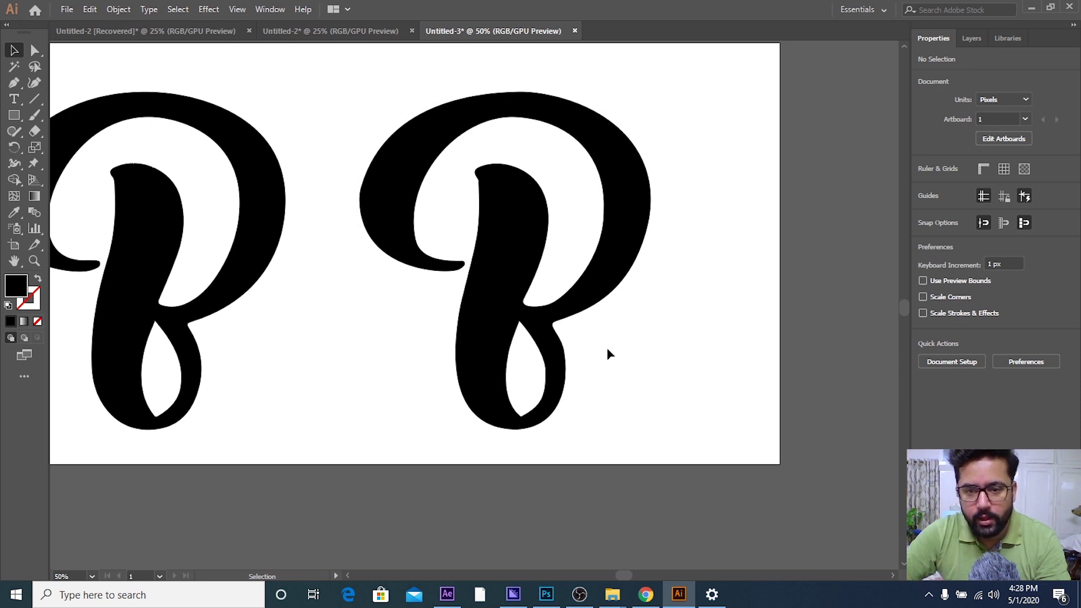
alt+scroll(608, 349, up, 1)
alt+scroll(606, 348, down, 2)
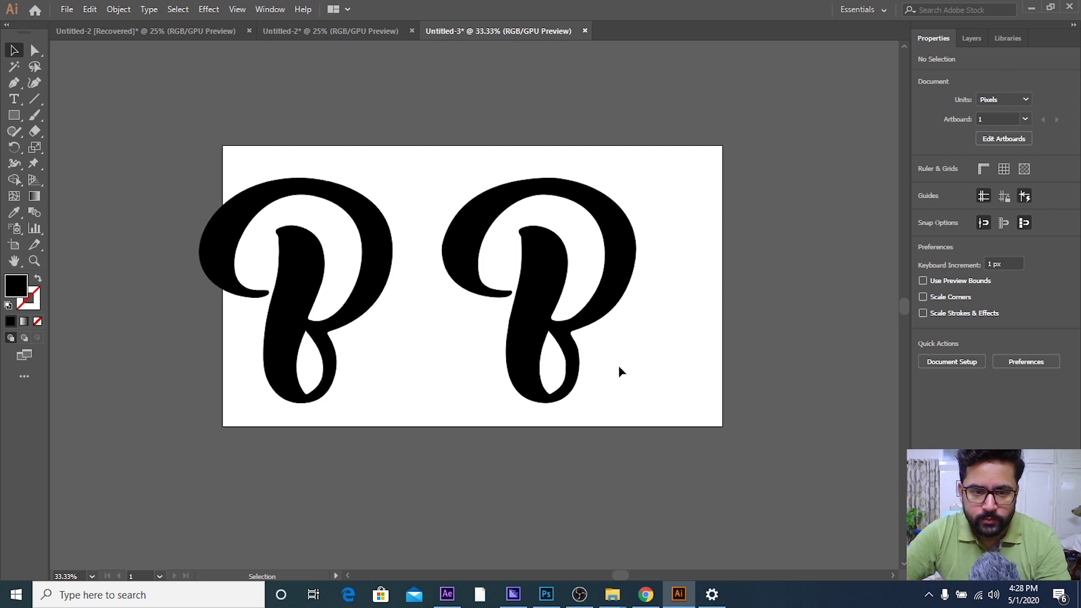
drag(560, 295, 546, 284)
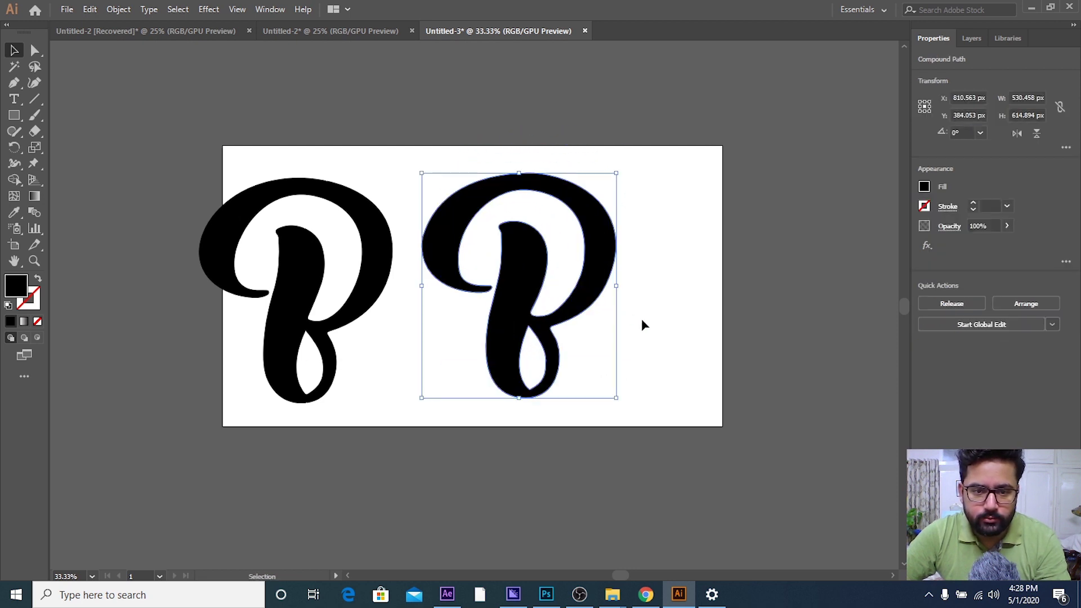
click(700, 341)
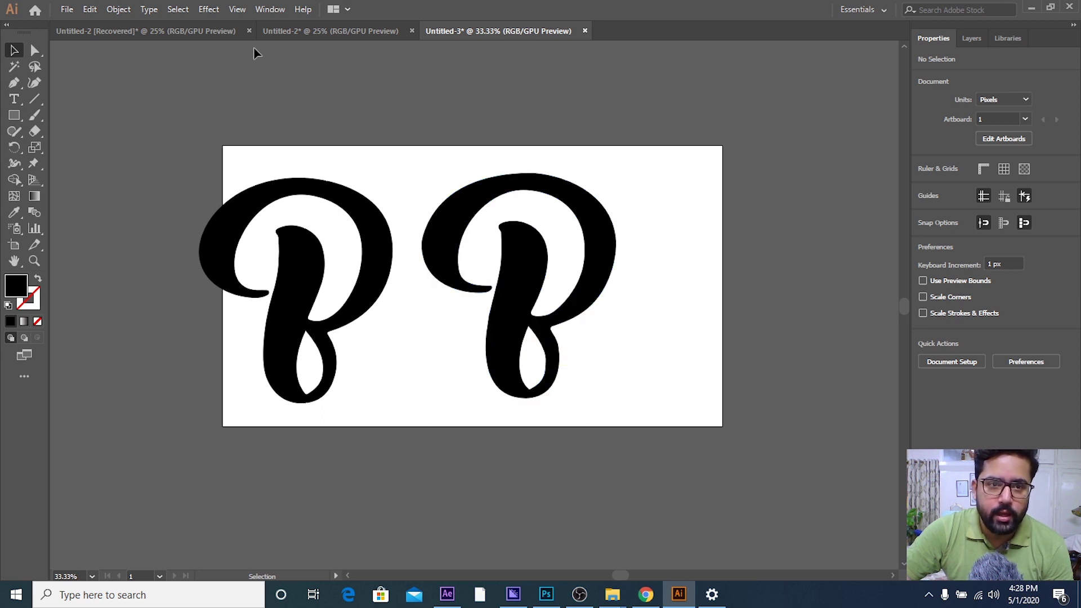
click(276, 31)
click(218, 32)
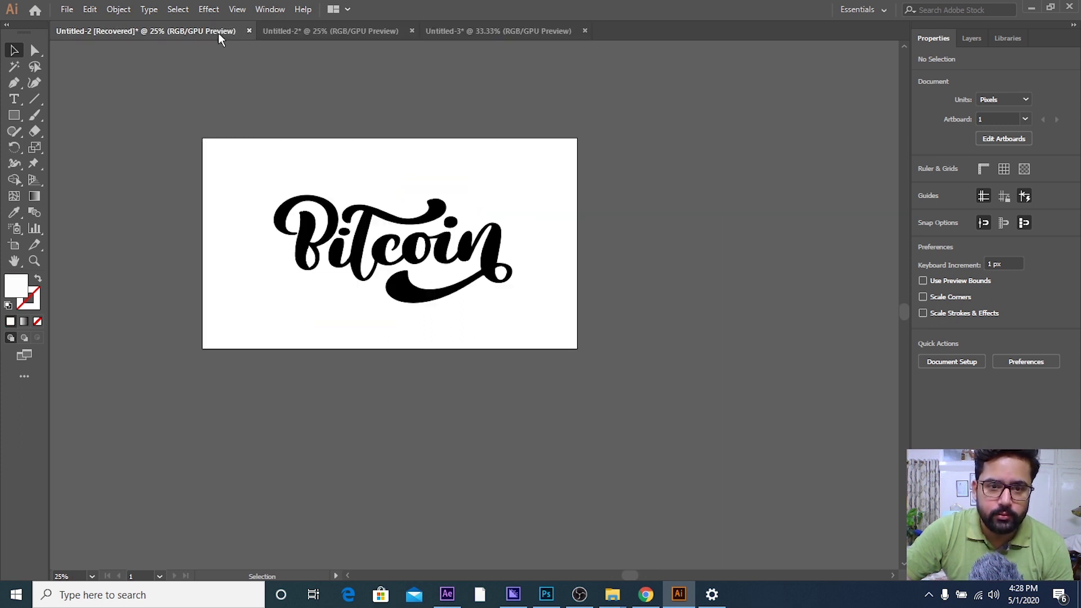
drag(319, 197, 449, 111)
key(ctrl+1)
key(ctrl+z)
key(ctrl+equal)
key(ctrl+equal)
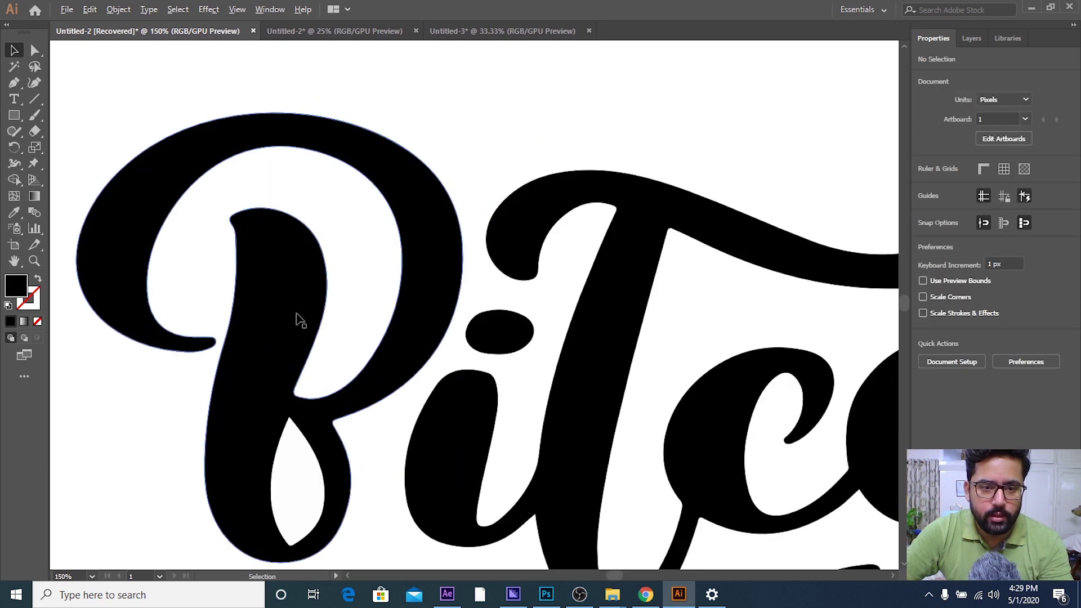
key(ctrl+equal)
scroll(405, 121, down, 2)
drag(425, 79, 377, 247)
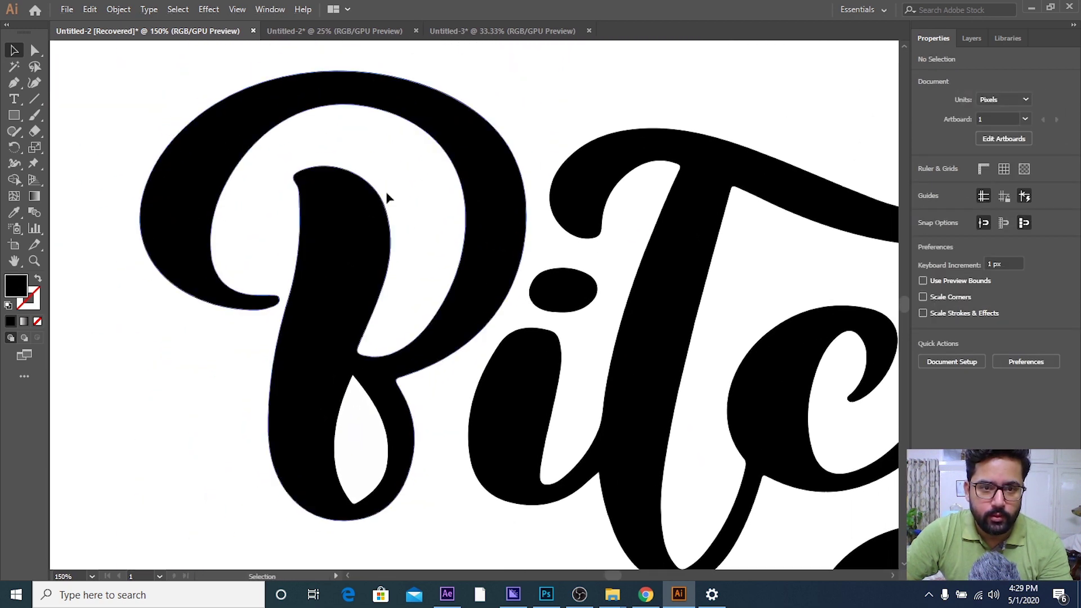
key(ctrl+0)
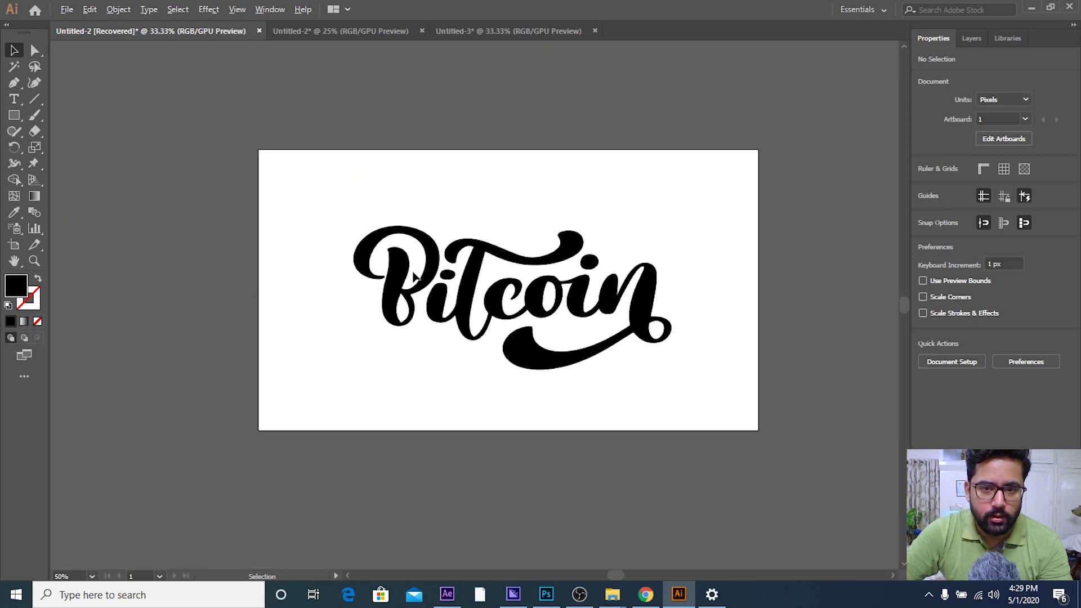
key(ctrl+minus)
key(ctrl+plus)
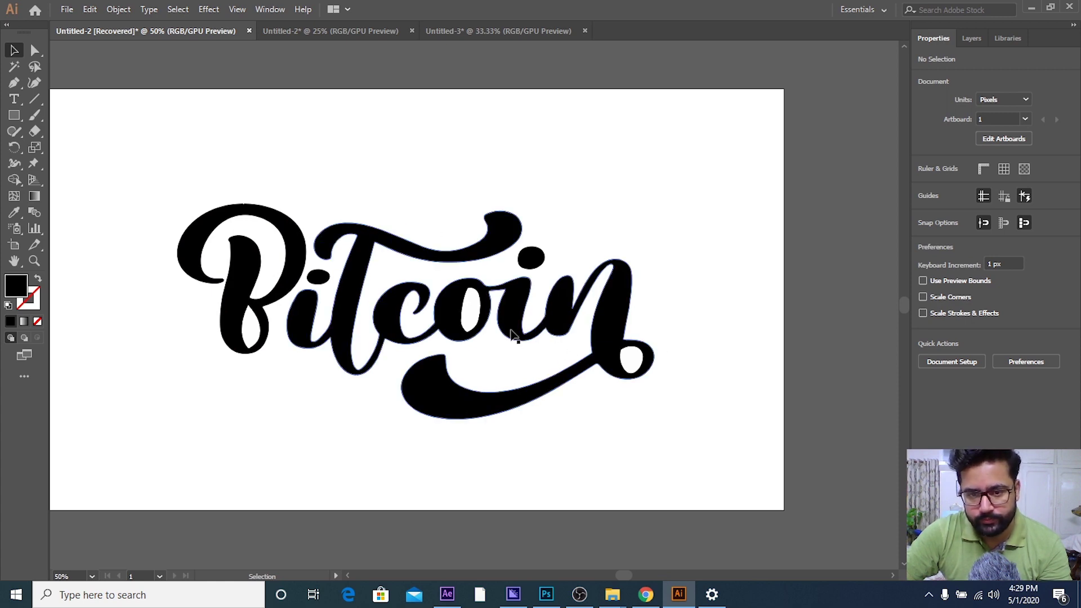
drag(514, 333, 613, 433)
key(a)
key(ctrl+z)
key(v)
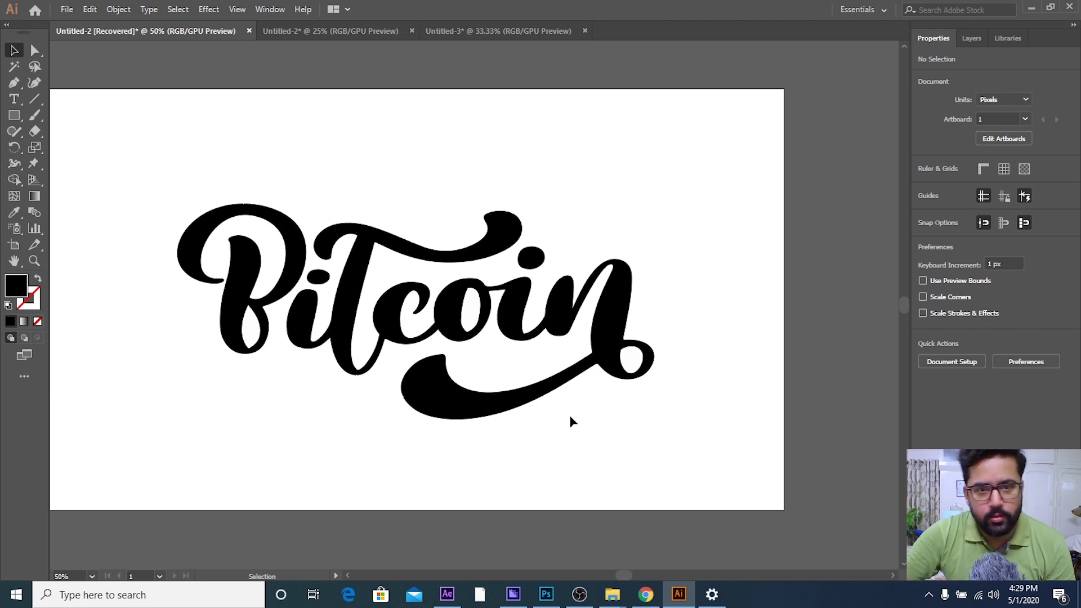
click(499, 32)
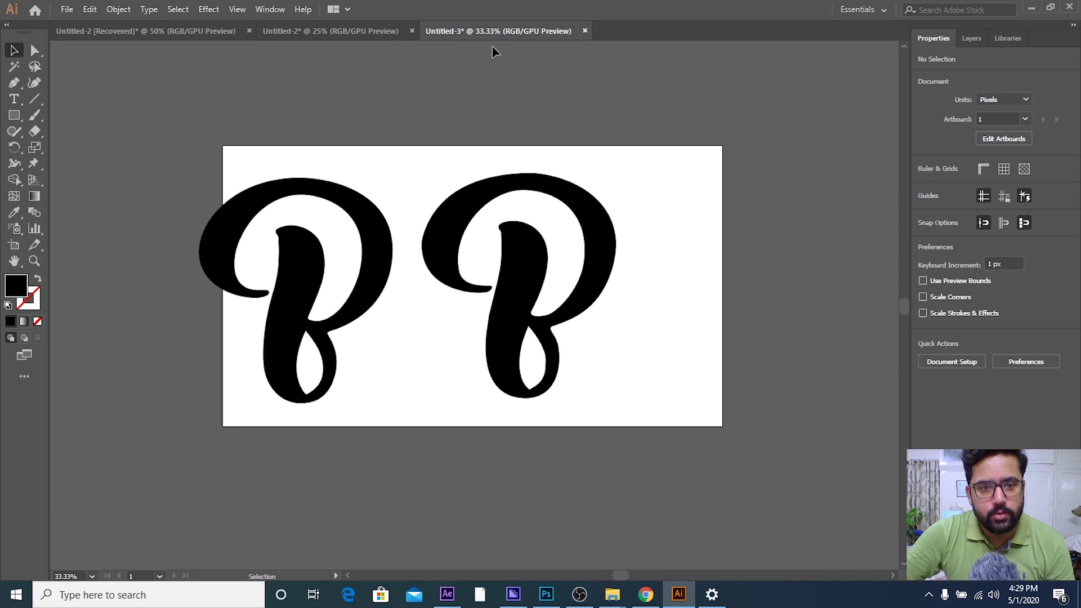
click(210, 32)
click(456, 31)
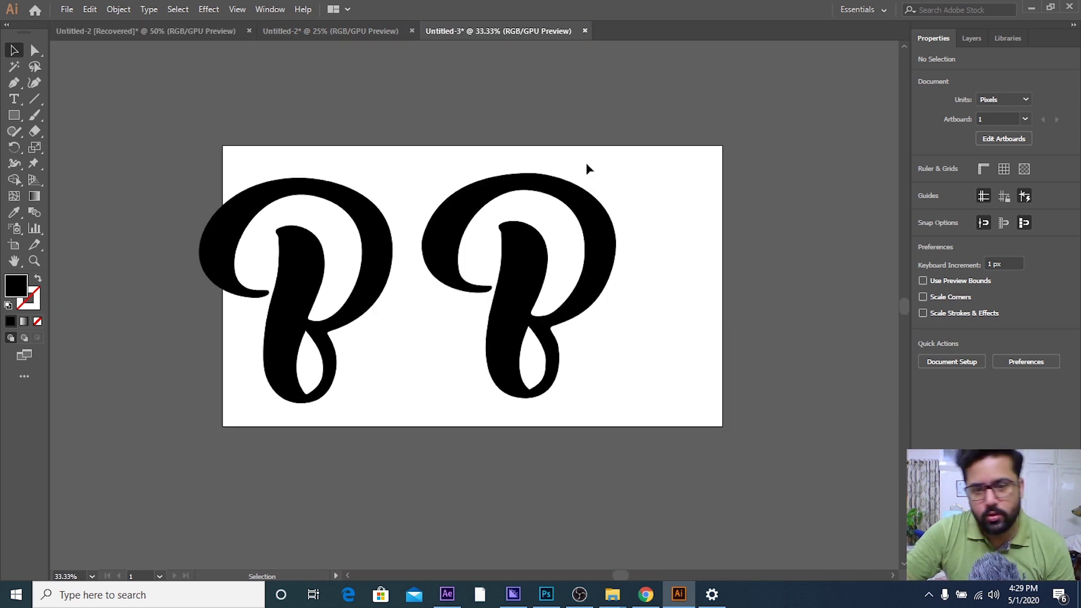